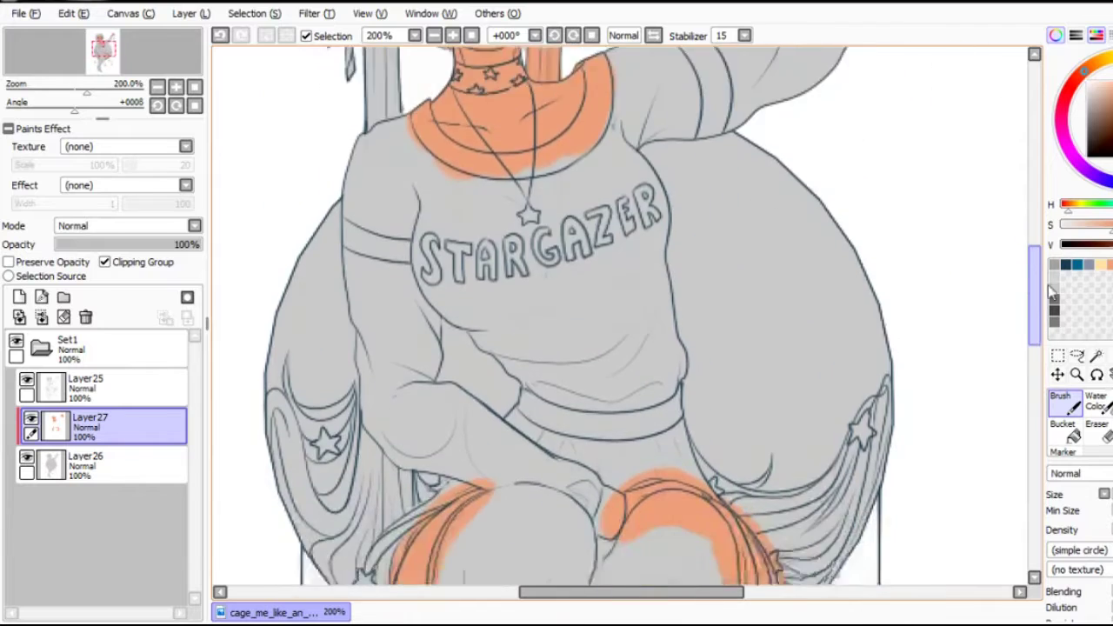
Add a new clipping layer above the skin color layer and paint the bangs, buns and upper ponytails slate blue.
{"action": "left_click", "coordinate": [434, 35]}
{"action": "left_click", "coordinate": [19, 296]}
{"action": "left_click", "coordinate": [104, 262]}
{"action": "scroll", "coordinate": [983, 207], "scroll_direction": "up", "scroll_amount": 3}
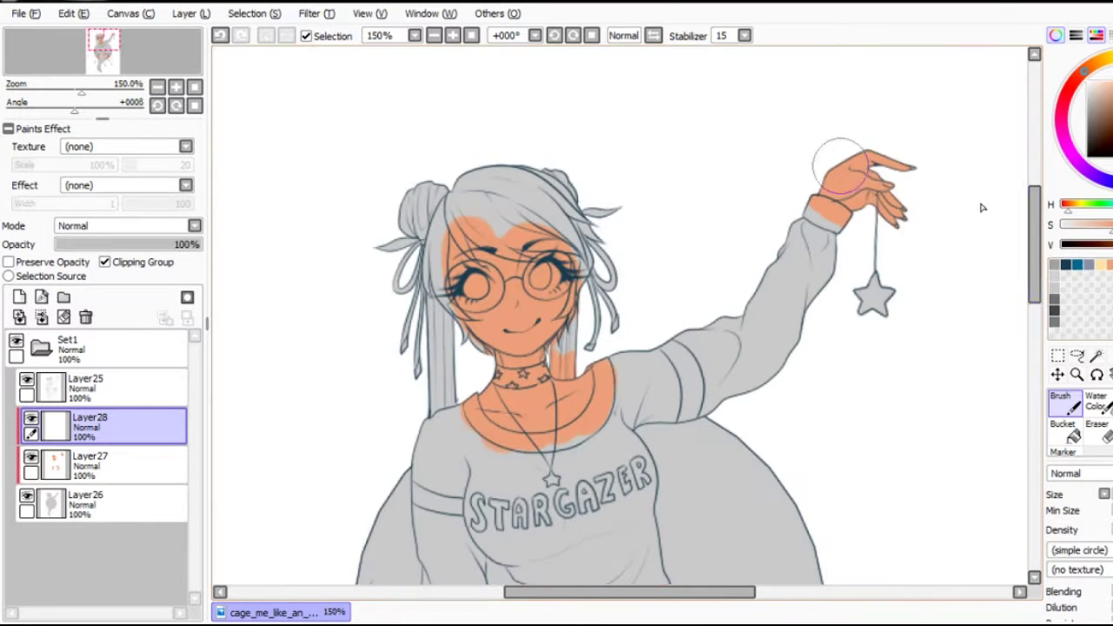
{"action": "left_click", "coordinate": [1095, 263]}
{"action": "mouse_move", "coordinate": [387, 179]}
{"action": "left_mouse_down"}
{"action": "mouse_move", "coordinate": [419, 218]}
{"action": "mouse_move", "coordinate": [435, 331]}
{"action": "mouse_move", "coordinate": [417, 400]}
{"action": "mouse_move", "coordinate": [431, 422]}
{"action": "left_mouse_up"}
{"action": "mouse_move", "coordinate": [443, 187]}
{"action": "left_mouse_down"}
{"action": "mouse_move", "coordinate": [533, 194]}
{"action": "mouse_move", "coordinate": [590, 232]}
{"action": "left_mouse_up"}
{"action": "left_click_drag", "start_coordinate": [590, 280], "coordinate": [567, 355]}
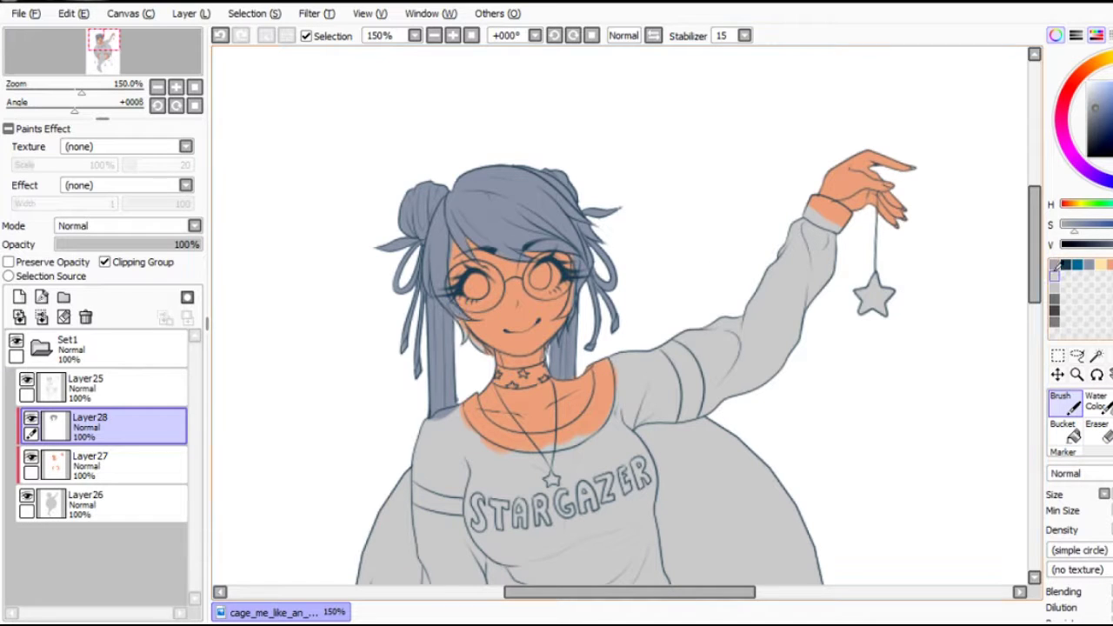
Select the grey circle areas on both sides of the torso with the Magic Wand, using the line art on Layer25.
{"action": "scroll", "coordinate": [627, 313], "scroll_direction": "down", "scroll_amount": 5}
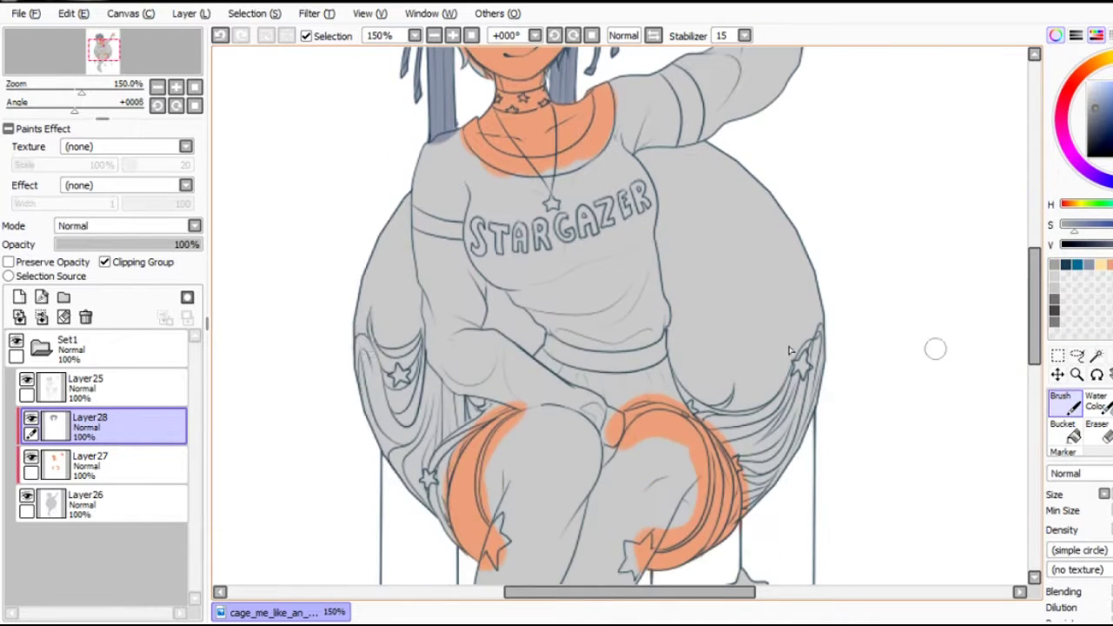
{"action": "key", "text": "w"}
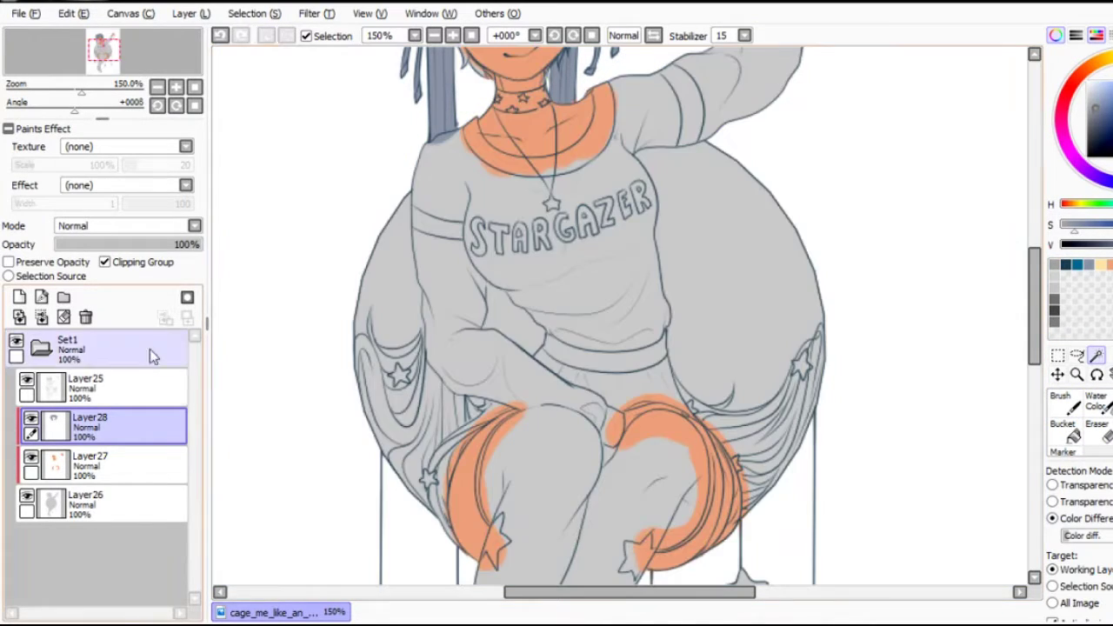
{"action": "left_click", "coordinate": [85, 383]}
{"action": "left_click", "coordinate": [391, 287]}
{"action": "left_click", "coordinate": [730, 261]}
Paint the lower hair along both sides of the circle slate blue on Layer28 and clear the selection.
{"action": "key", "text": "b"}
{"action": "left_click", "coordinate": [90, 422]}
{"action": "left_click_drag", "start_coordinate": [374, 322], "coordinate": [415, 393]}
{"action": "left_click_drag", "start_coordinate": [414, 320], "coordinate": [435, 391]}
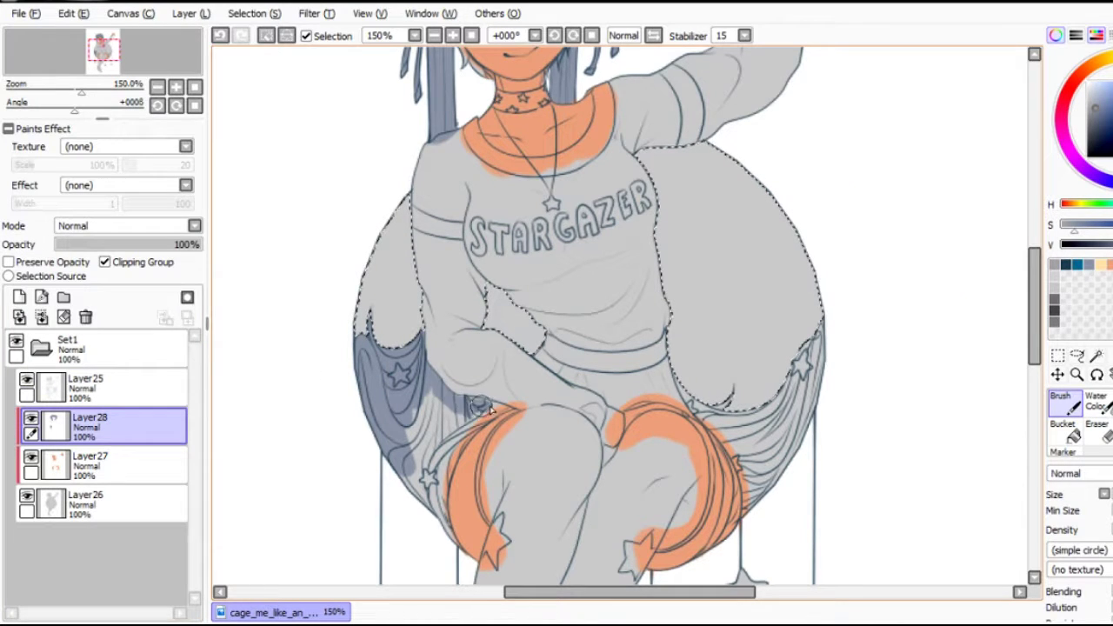
{"action": "left_click_drag", "start_coordinate": [452, 406], "coordinate": [478, 402]}
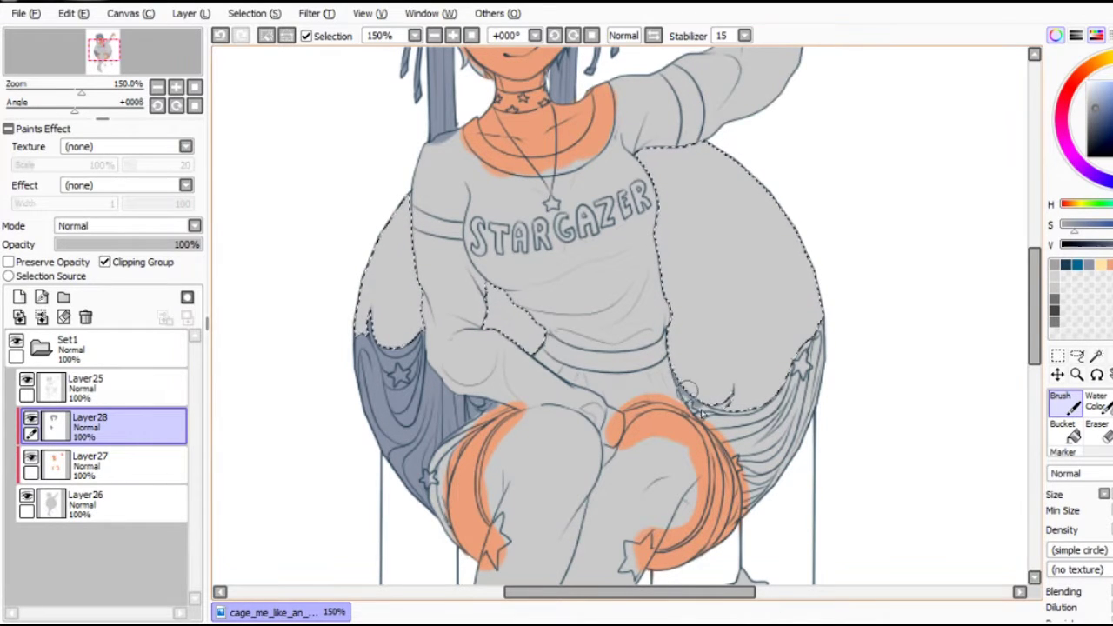
{"action": "mouse_move", "coordinate": [779, 417]}
{"action": "left_mouse_down"}
{"action": "mouse_move", "coordinate": [783, 461]}
{"action": "mouse_move", "coordinate": [753, 522]}
{"action": "mouse_move", "coordinate": [757, 418]}
{"action": "left_mouse_up"}
{"action": "key", "text": "ctrl+minus"}
{"action": "left_click", "coordinate": [286, 35]}
Try recoloring the hair teal by filling a new clipping layer and merging it into the hair layer.
{"action": "left_click", "coordinate": [19, 297]}
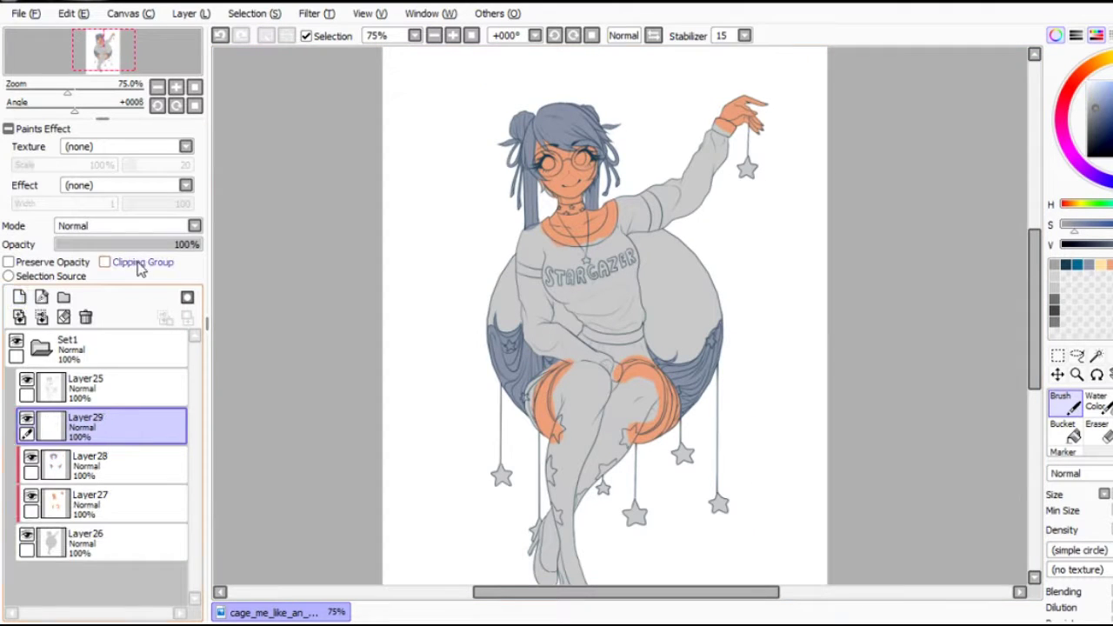
{"action": "left_click", "coordinate": [105, 262]}
{"action": "left_click", "coordinate": [1076, 434]}
{"action": "left_click", "coordinate": [565, 139]}
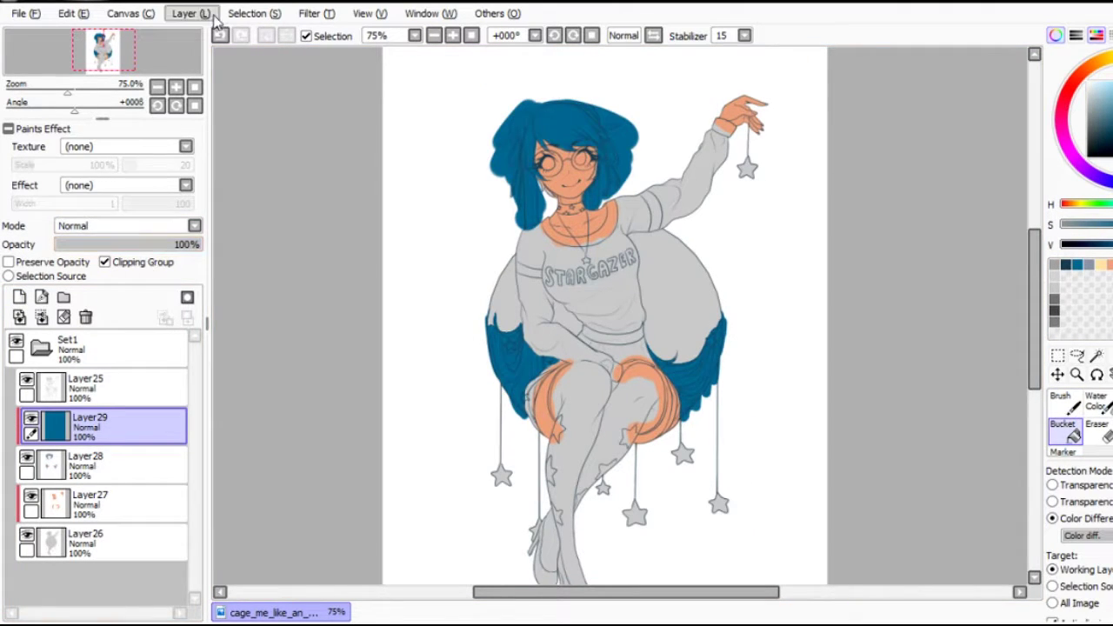
{"action": "key", "text": "ctrl+e"}
{"action": "left_click", "coordinate": [126, 263]}
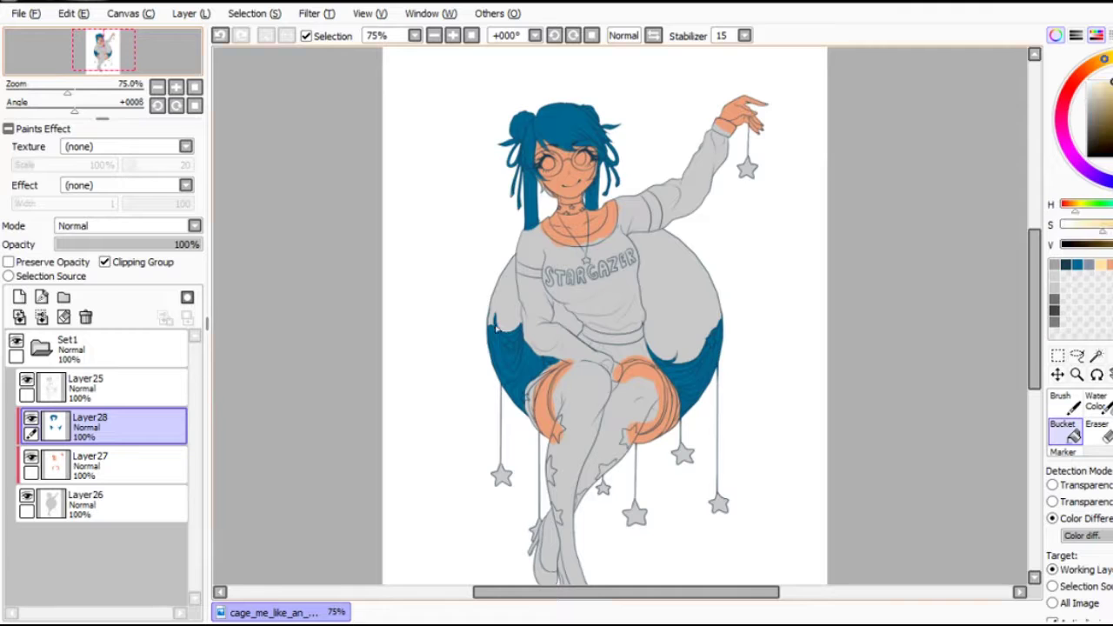
Undo the teal recolor and make the hair pale yellow, keeping its layer in the clipping group.
{"action": "key", "text": "ctrl+z"}
{"action": "key", "text": "ctrl+z"}
{"action": "key", "text": "ctrl+z"}
{"action": "key", "text": "ctrl+z"}
{"action": "left_click", "coordinate": [104, 262]}
Add a new layer above the hair and paint both eyes teal with the brush.
{"action": "left_click", "coordinate": [19, 297]}
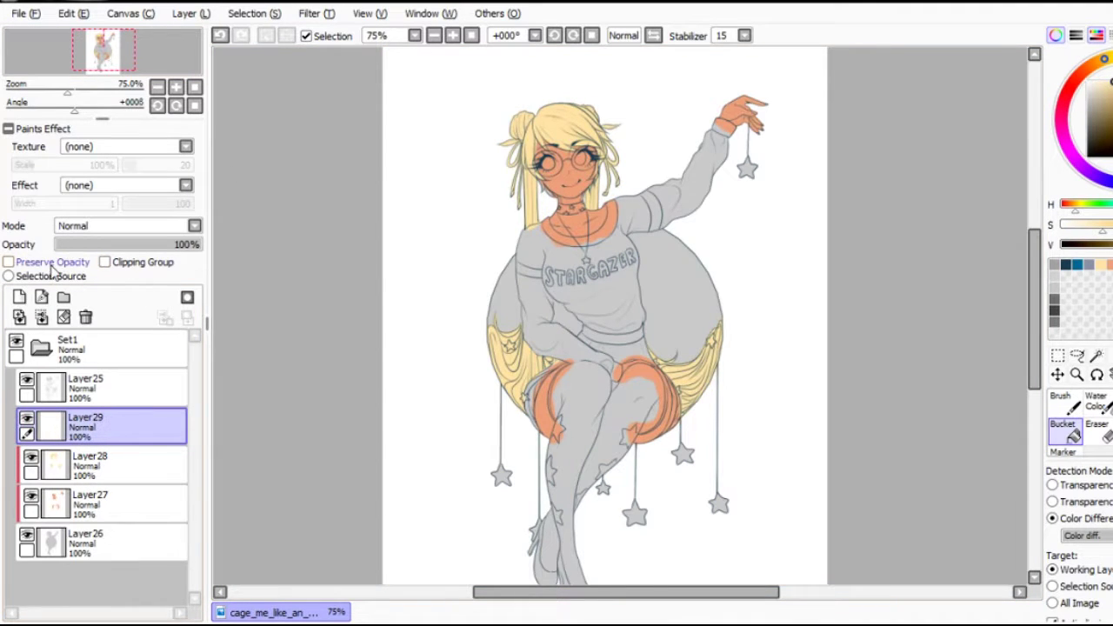
{"action": "scroll", "coordinate": [609, 330], "scroll_direction": "up", "scroll_amount": 3}
{"action": "scroll", "coordinate": [609, 330], "scroll_direction": "up", "scroll_amount": 5}
{"action": "key", "text": "b"}
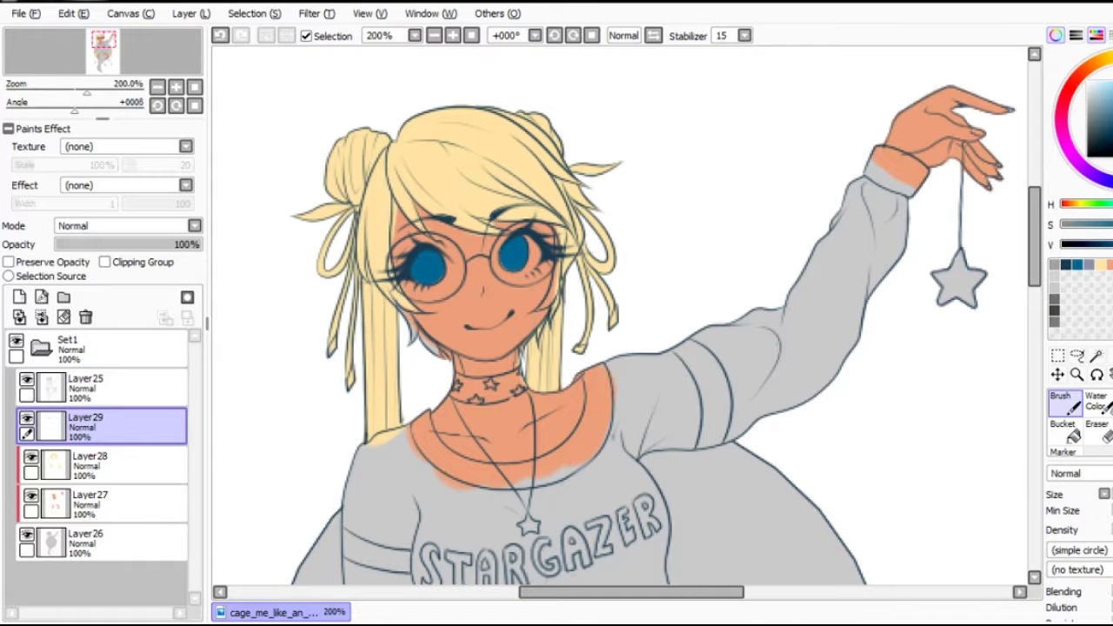
Select the hanging stars and the stars on the legs with the Magic Wand on Layer25.
{"action": "left_click_drag", "start_coordinate": [1034, 218], "coordinate": [1048, 370]}
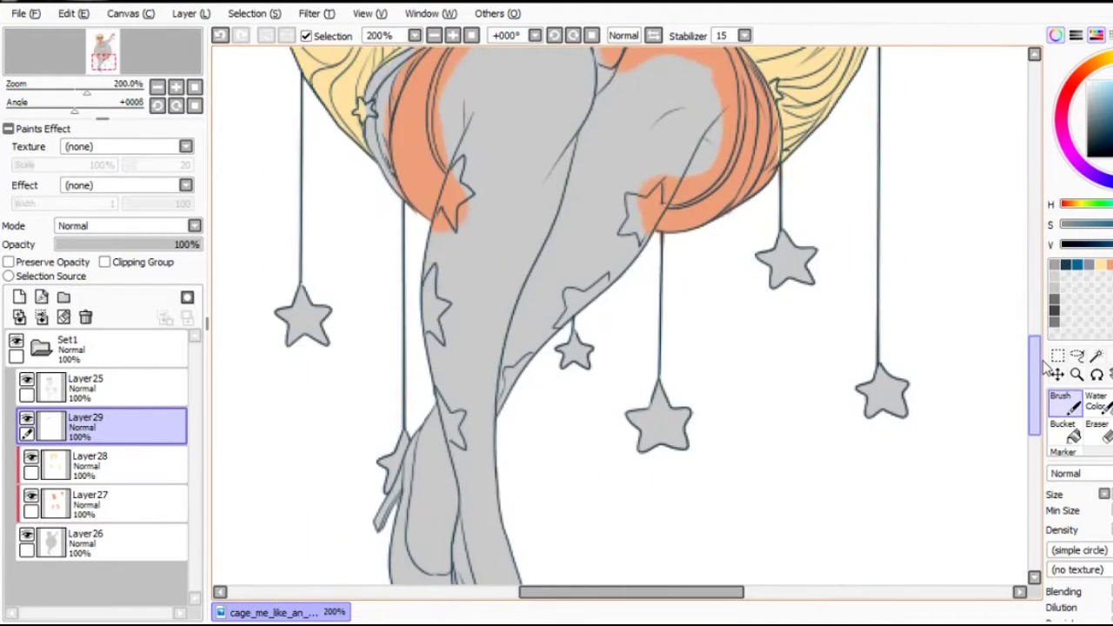
{"action": "scroll", "coordinate": [621, 194], "scroll_direction": "down", "scroll_amount": 5}
{"action": "left_click", "coordinate": [85, 384]}
{"action": "key", "text": "w"}
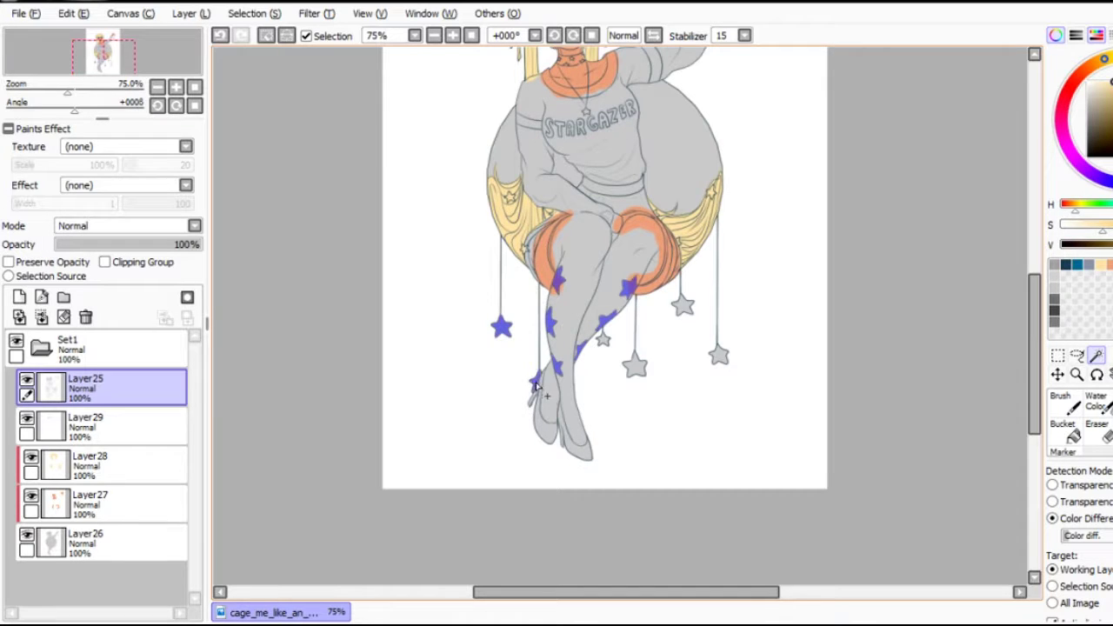
{"action": "left_click", "coordinate": [454, 36]}
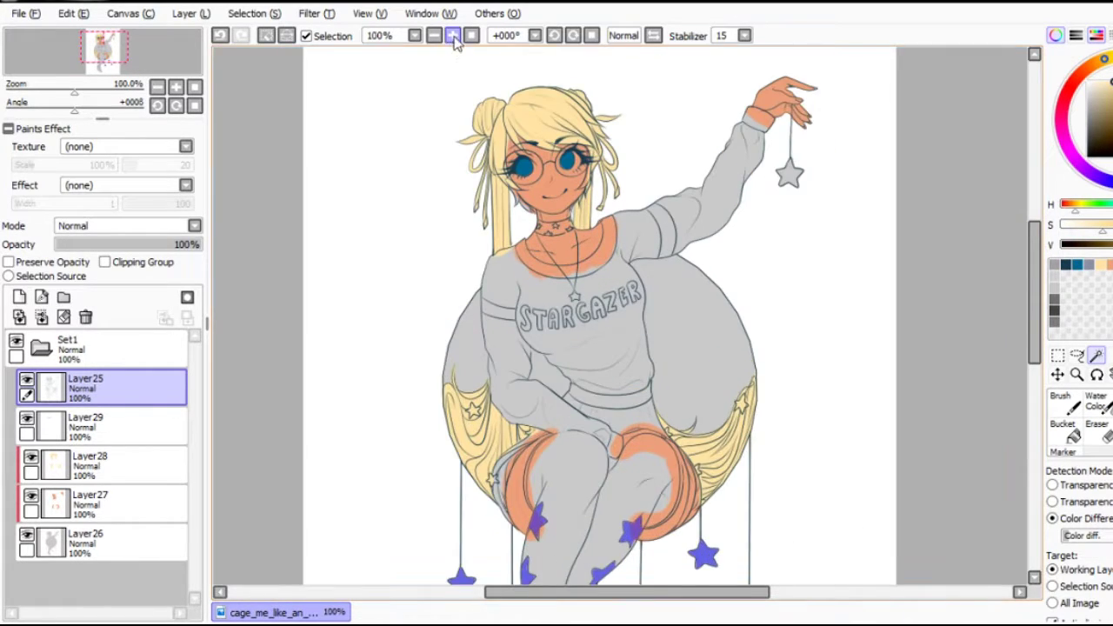
Add the sweater's sleeve stripes, collar and cuffs to the selection.
{"action": "left_click", "coordinate": [453, 36]}
{"action": "left_click", "coordinate": [437, 306]}
{"action": "left_click", "coordinate": [683, 184]}
{"action": "key", "text": "ctrl+z"}
{"action": "left_click_drag", "start_coordinate": [474, 221], "coordinate": [609, 187]}
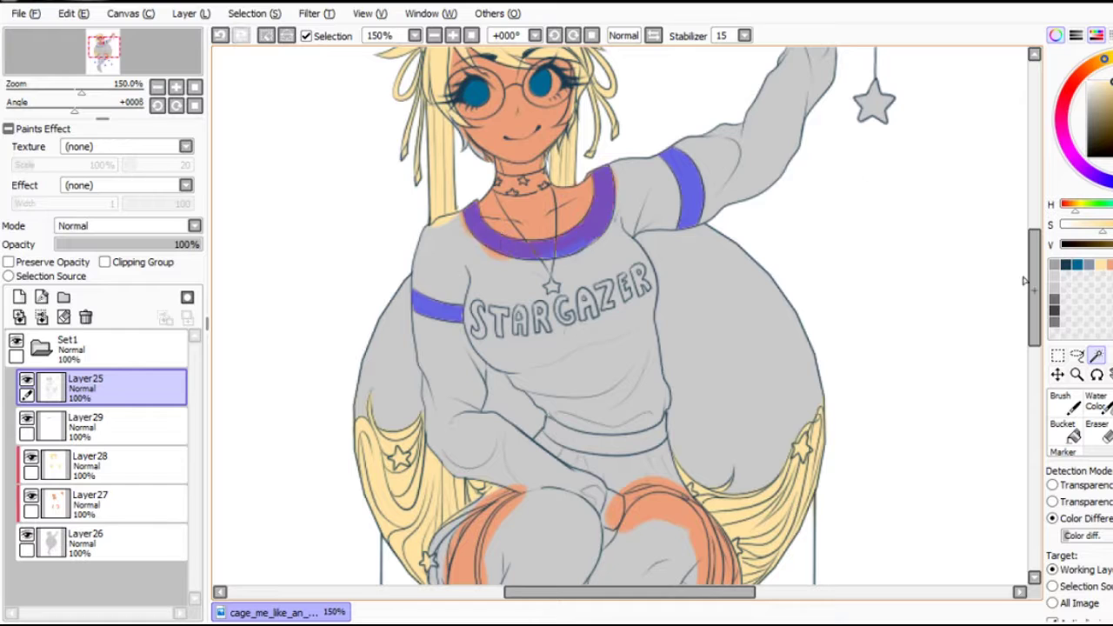
{"action": "left_click_drag", "start_coordinate": [1036, 287], "coordinate": [1035, 259]}
Fill the selected stars and sweater trim pale yellow on a new clipping layer and clear the selection.
{"action": "left_click", "coordinate": [1063, 424]}
{"action": "left_click", "coordinate": [434, 36]}
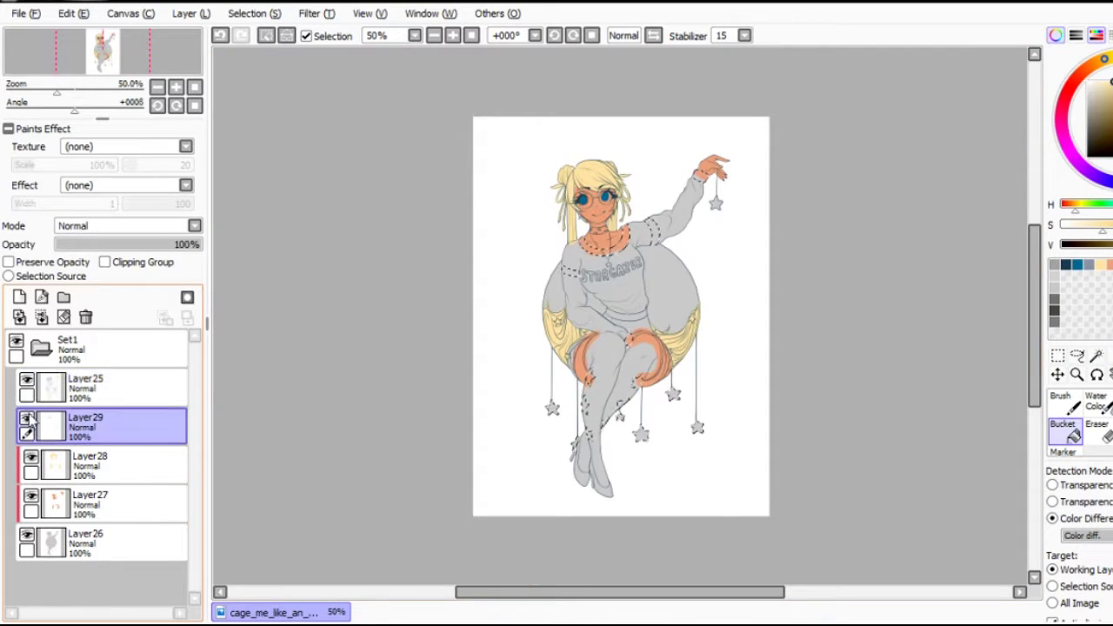
{"action": "left_click", "coordinate": [122, 262]}
{"action": "left_click", "coordinate": [598, 257]}
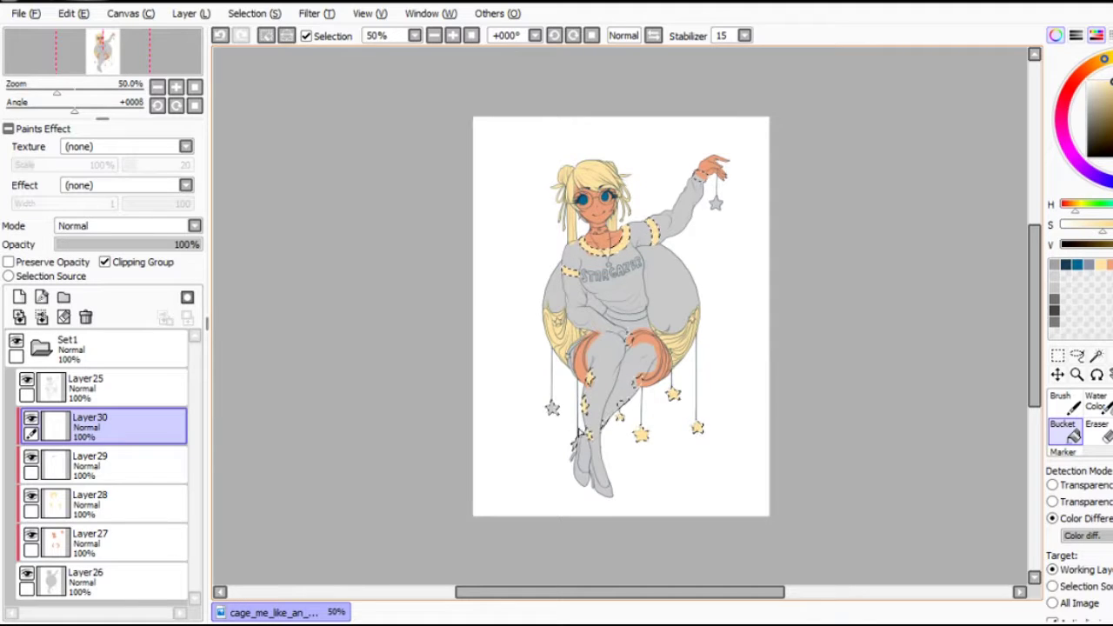
{"action": "left_click", "coordinate": [266, 36]}
{"action": "left_click", "coordinate": [454, 36]}
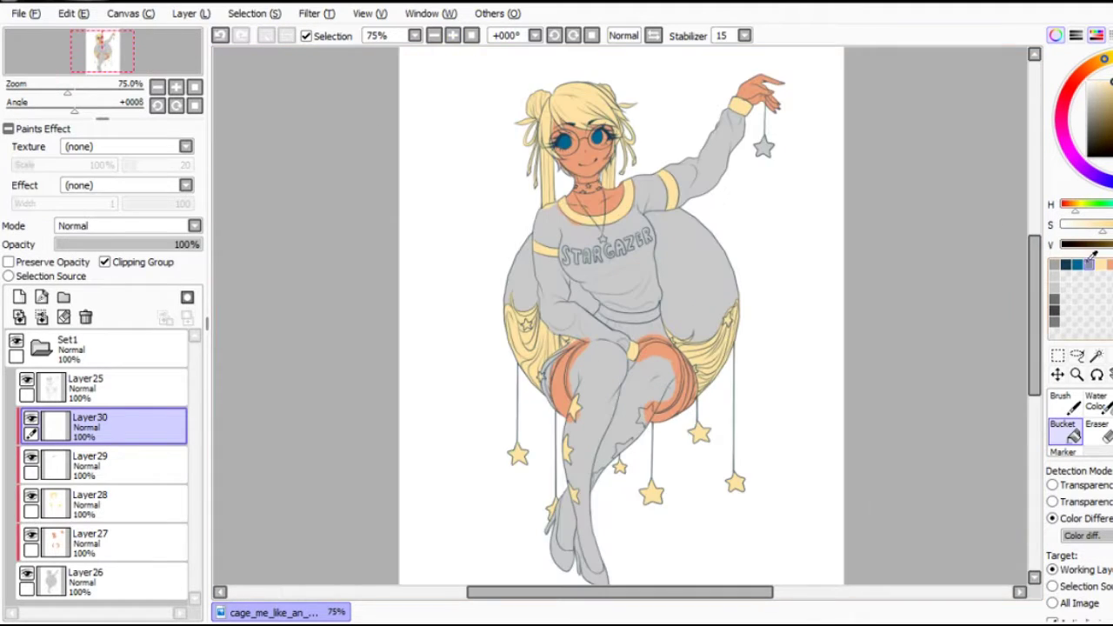
Select the sweater's body and both sleeves with the Magic Wand on Layer25, leaving out the trim.
{"action": "scroll", "coordinate": [622, 313], "scroll_direction": "up", "scroll_amount": 2}
{"action": "left_click", "coordinate": [87, 388]}
{"action": "left_click", "coordinate": [1096, 356]}
{"action": "left_click", "coordinate": [609, 287]}
{"action": "left_click", "coordinate": [709, 208]}
{"action": "left_click", "coordinate": [551, 317]}
{"action": "key", "text": "ctrl+z"}
{"action": "left_click", "coordinate": [607, 345]}
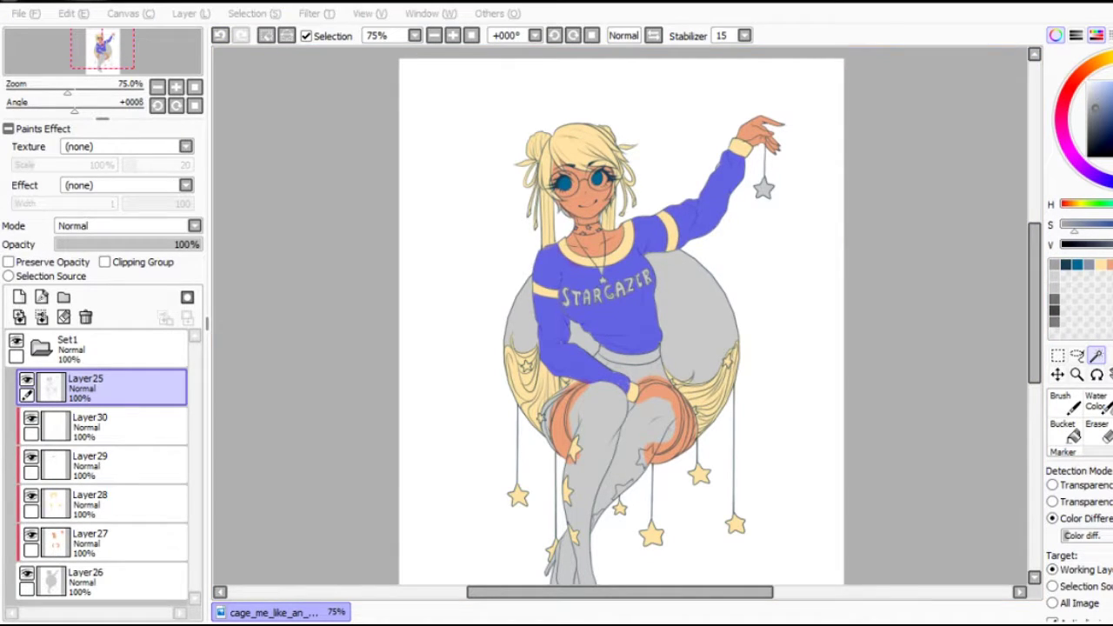
Fill the selected sweater areas slate blue on a new layer and clear the selection.
{"action": "left_click", "coordinate": [19, 297]}
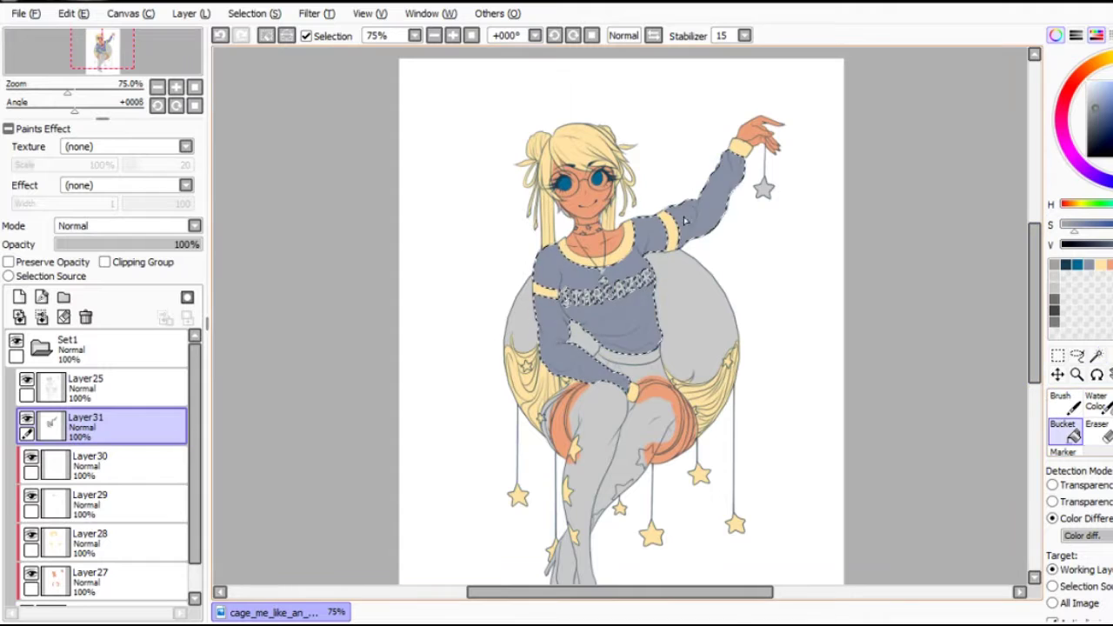
{"action": "left_click", "coordinate": [266, 35]}
{"action": "left_click", "coordinate": [472, 35]}
{"action": "key", "text": "b"}
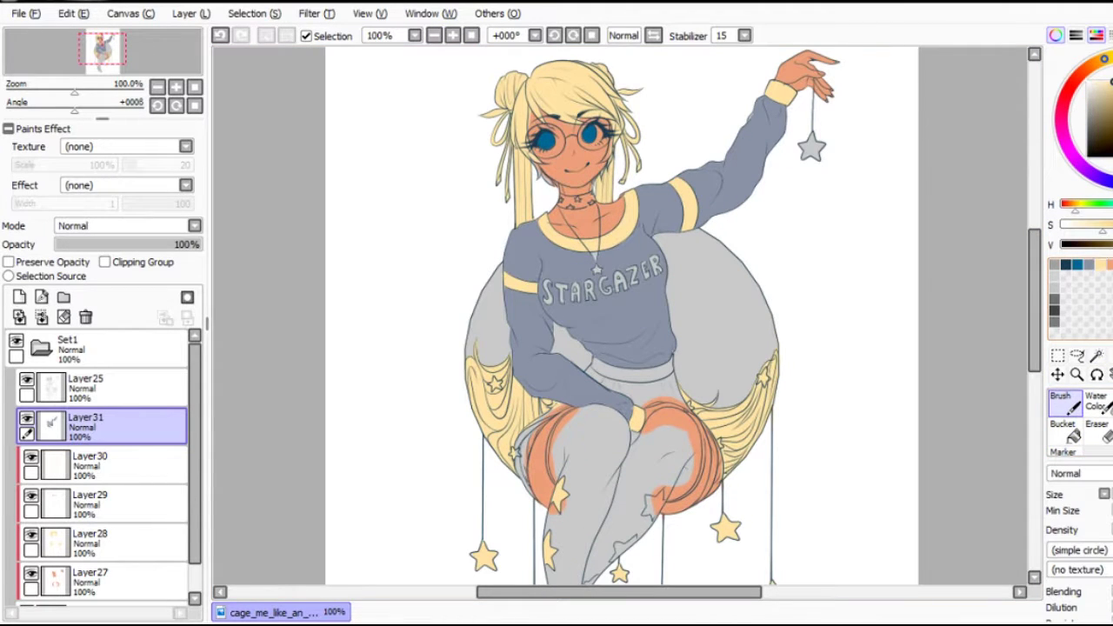
Add a clipping layer above the trim and star layer and fill it teal to recolor the sweater trim.
{"action": "left_click", "coordinate": [1096, 355]}
{"action": "left_click", "coordinate": [39, 502]}
{"action": "left_click", "coordinate": [19, 297]}
{"action": "key", "text": "g"}
{"action": "left_click", "coordinate": [104, 262]}
{"action": "left_click", "coordinate": [85, 317]}
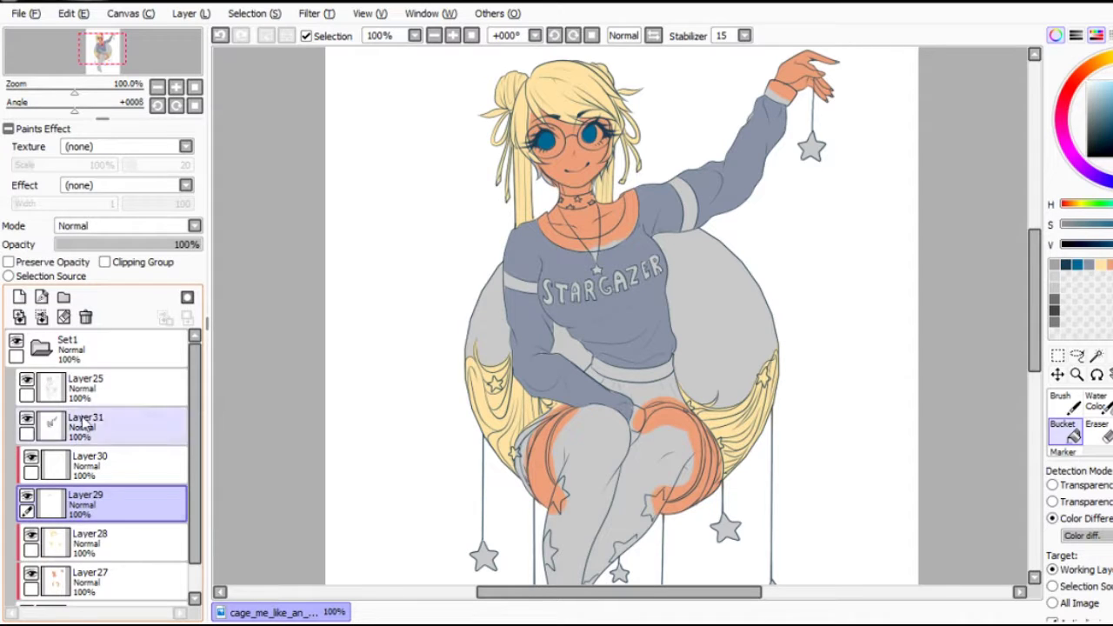
{"action": "left_click", "coordinate": [241, 36]}
{"action": "left_click", "coordinate": [241, 35]}
{"action": "left_click", "coordinate": [241, 36]}
{"action": "left_click", "coordinate": [241, 35]}
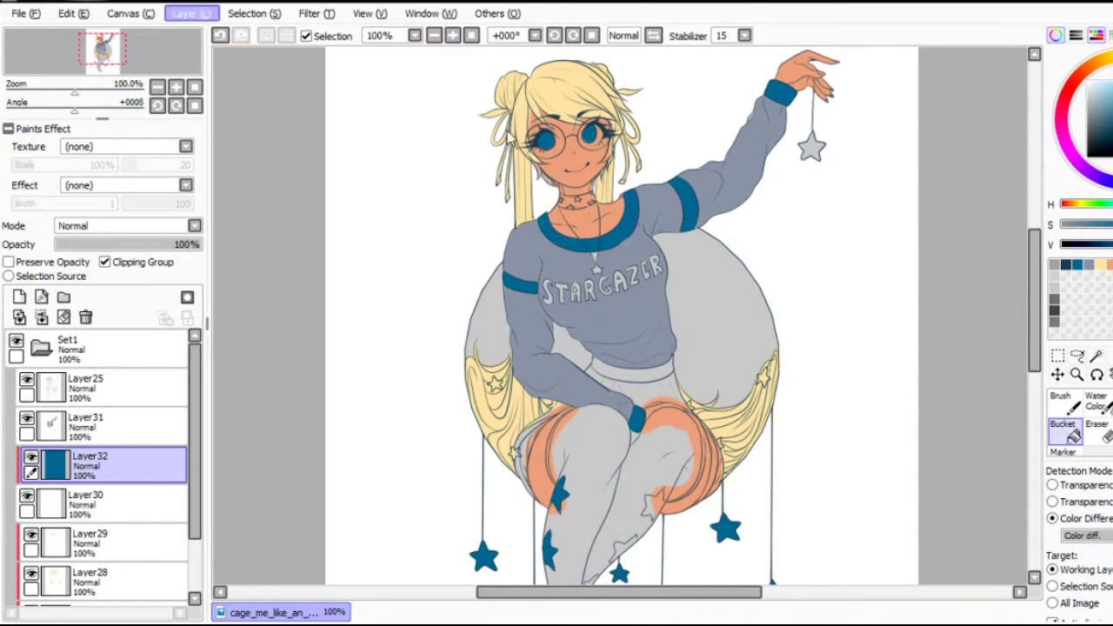
Erase the teal fill over the hanging stars and the leg stars on Layer32.
{"action": "key", "text": "e"}
{"action": "mouse_move", "coordinate": [470, 510]}
{"action": "left_mouse_down"}
{"action": "mouse_move", "coordinate": [618, 515]}
{"action": "mouse_move", "coordinate": [684, 556]}
{"action": "left_mouse_up"}
{"action": "left_click_drag", "start_coordinate": [1034, 300], "coordinate": [1034, 334]}
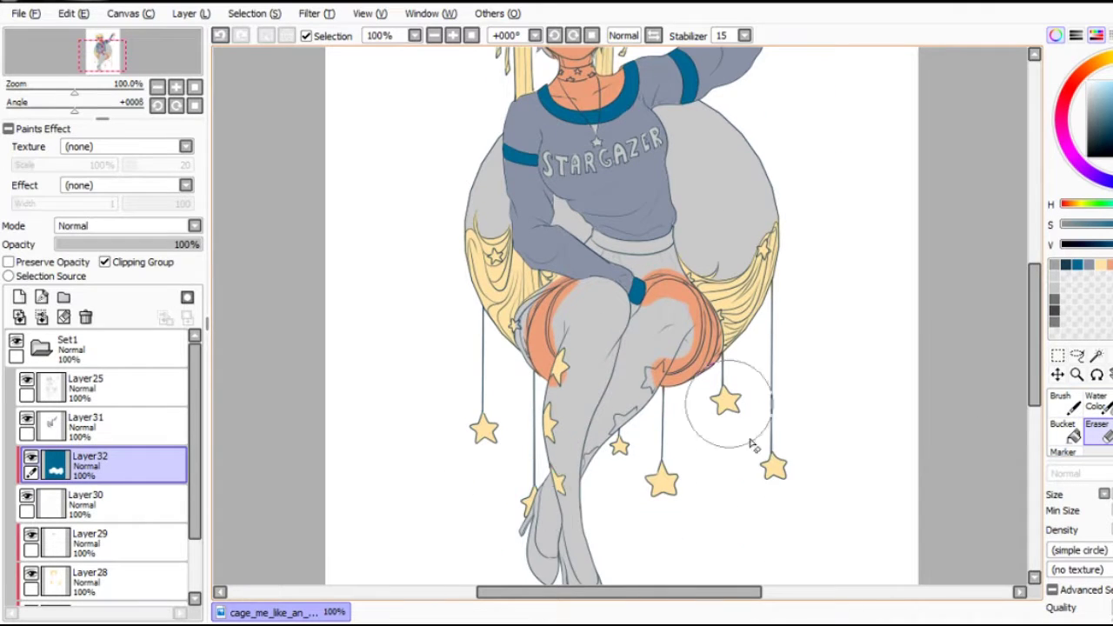
Paint the star dangling from the raised hand pale yellow on Layer30 and erase the teal covering it on Layer32.
{"action": "scroll", "coordinate": [600, 456], "scroll_direction": "up", "scroll_amount": 4}
{"action": "key", "text": "b"}
{"action": "left_click", "coordinate": [146, 497]}
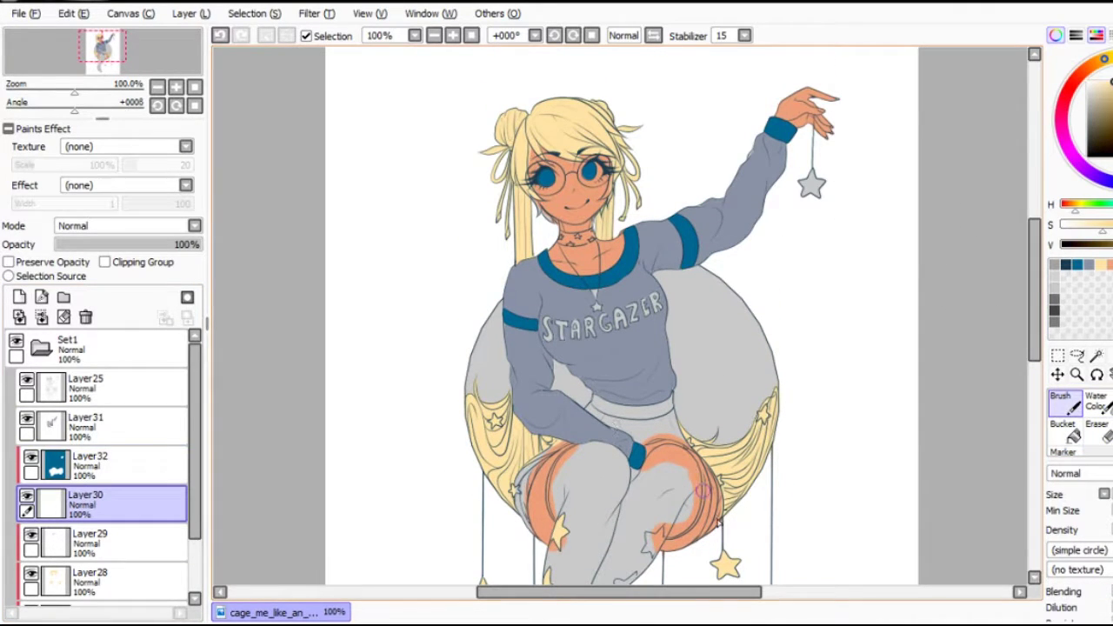
{"action": "left_click_drag", "start_coordinate": [805, 185], "coordinate": [813, 188]}
{"action": "left_click", "coordinate": [99, 461]}
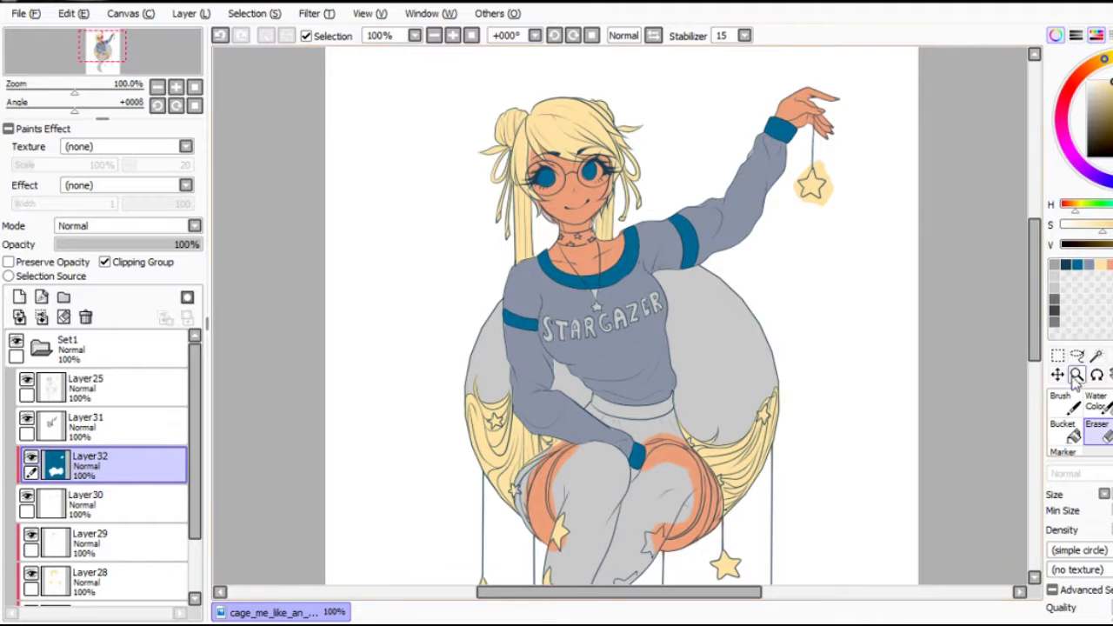
Paint slate blue over the STARGAZER lettering and the remaining gaps in the sweater on Layer31.
{"action": "left_click", "coordinate": [87, 426]}
{"action": "left_click", "coordinate": [434, 34]}
{"action": "left_click", "coordinate": [452, 34]}
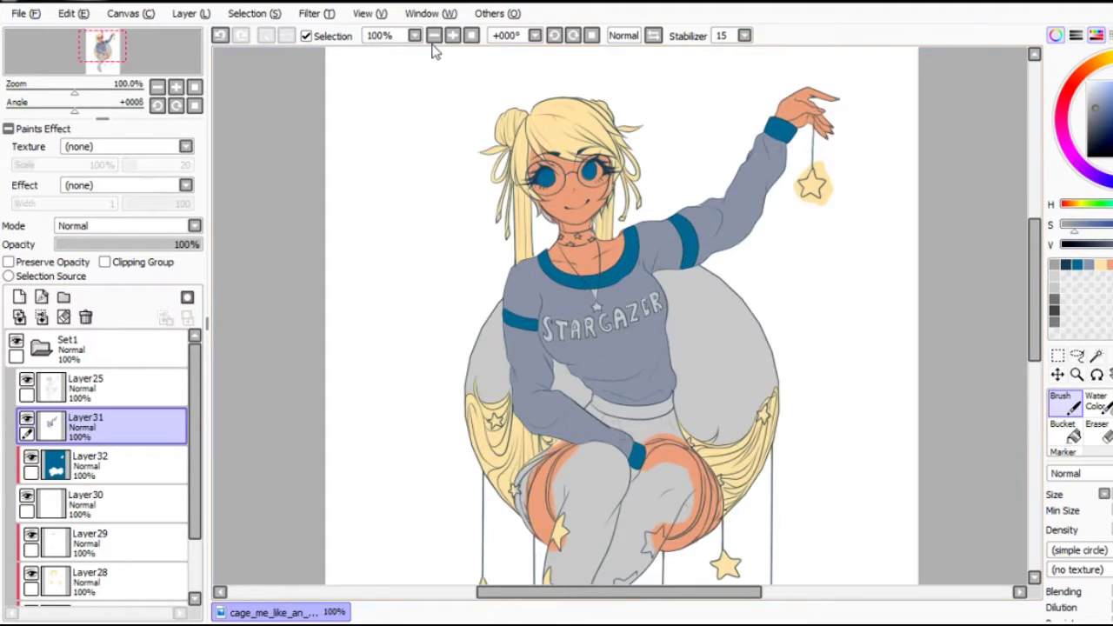
{"action": "left_click", "coordinate": [452, 35]}
{"action": "mouse_move", "coordinate": [580, 280]}
{"action": "left_mouse_down"}
{"action": "mouse_move", "coordinate": [500, 352]}
{"action": "mouse_move", "coordinate": [582, 373]}
{"action": "mouse_move", "coordinate": [666, 333]}
{"action": "left_mouse_up"}
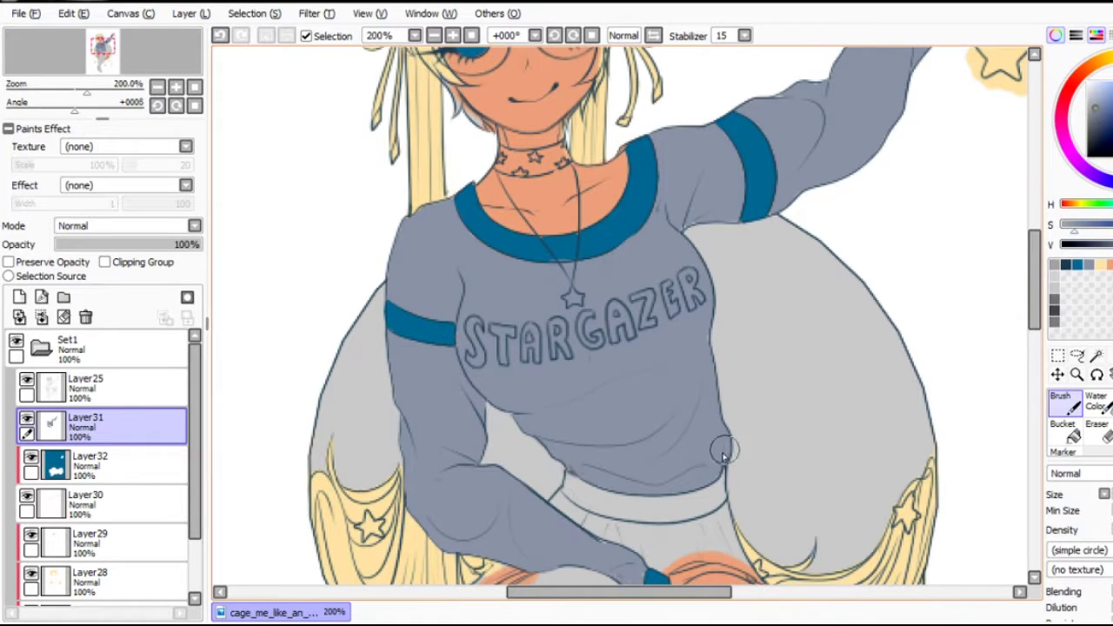
{"action": "scroll", "coordinate": [794, 215], "scroll_direction": "up", "scroll_amount": 4}
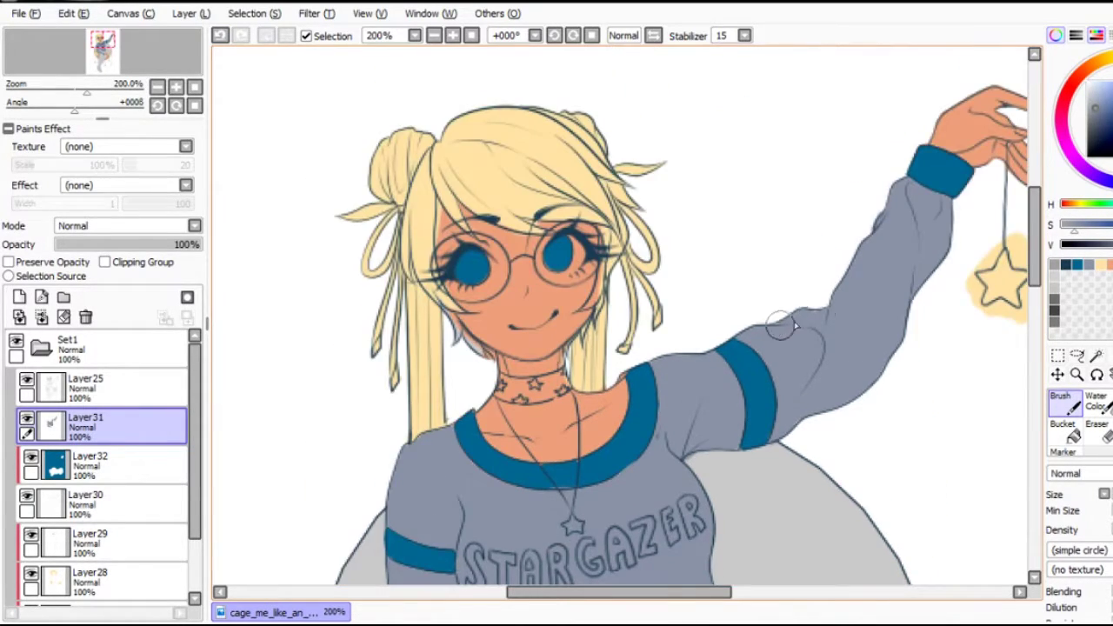
Touch up the uncolored hair beside the face with pale yellow on Layer28.
{"action": "scroll", "coordinate": [105, 470], "scroll_direction": "down", "scroll_amount": 2}
{"action": "left_click", "coordinate": [104, 509]}
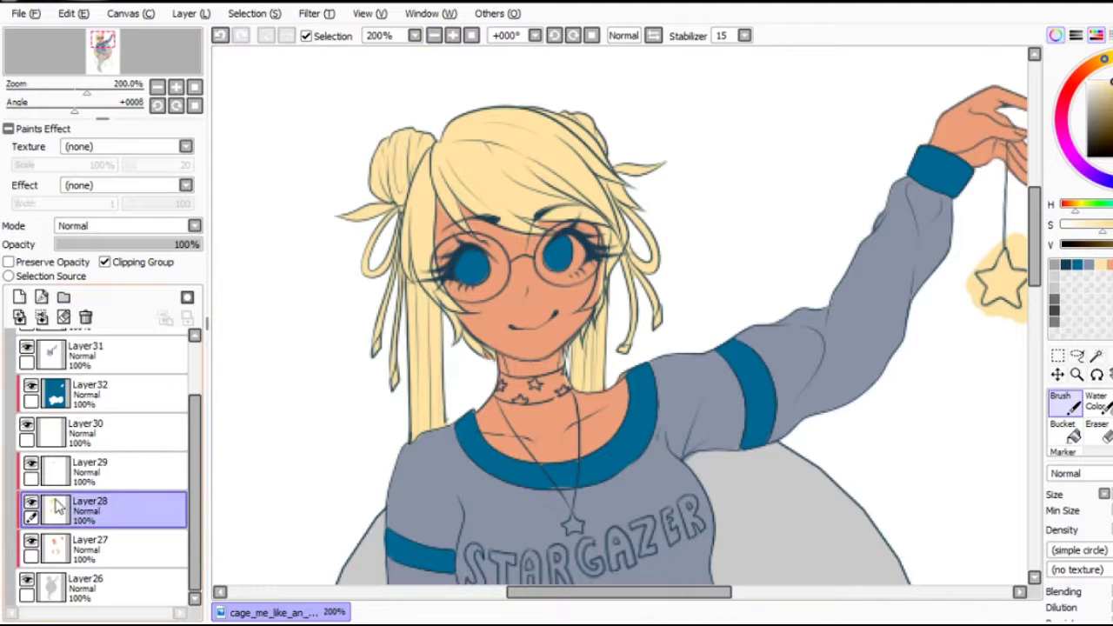
{"action": "key", "text": "e"}
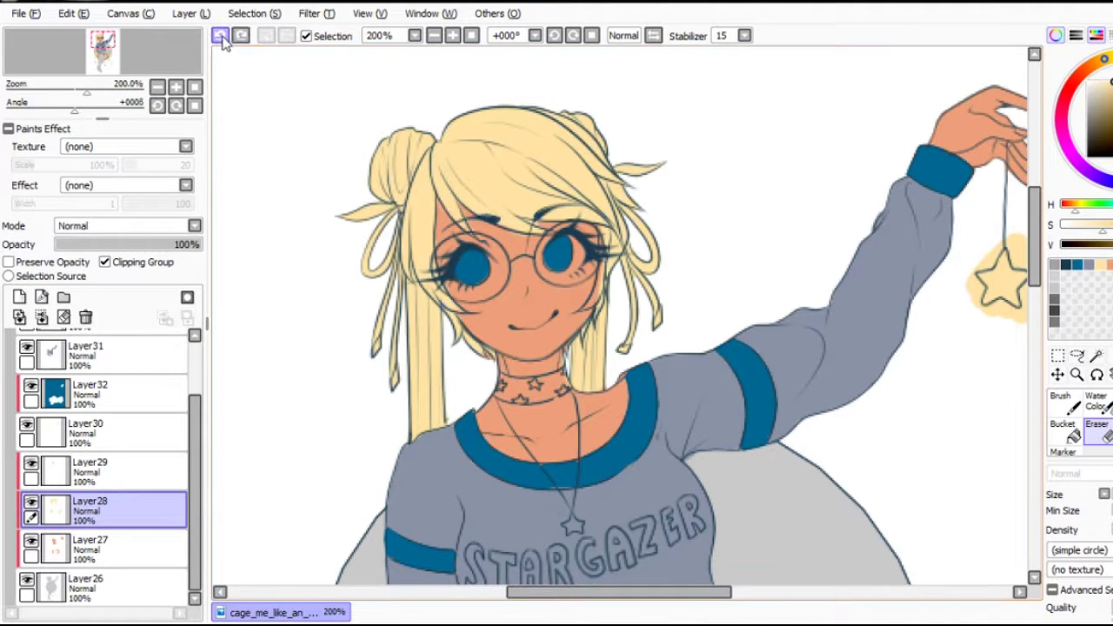
{"action": "left_click", "coordinate": [1061, 402]}
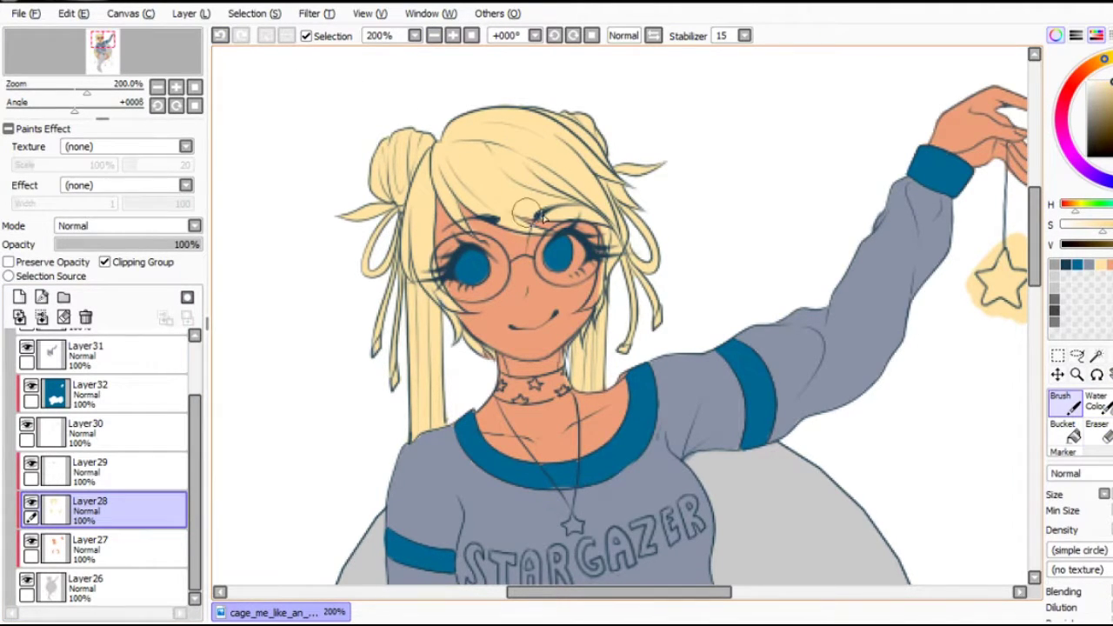
Try selecting the waistband and the fabric below it with the Magic Wand on Layer25, and clear the selection.
{"action": "scroll", "coordinate": [526, 209], "scroll_direction": "down", "scroll_amount": 3}
{"action": "scroll", "coordinate": [526, 208], "scroll_direction": "up", "scroll_amount": 1}
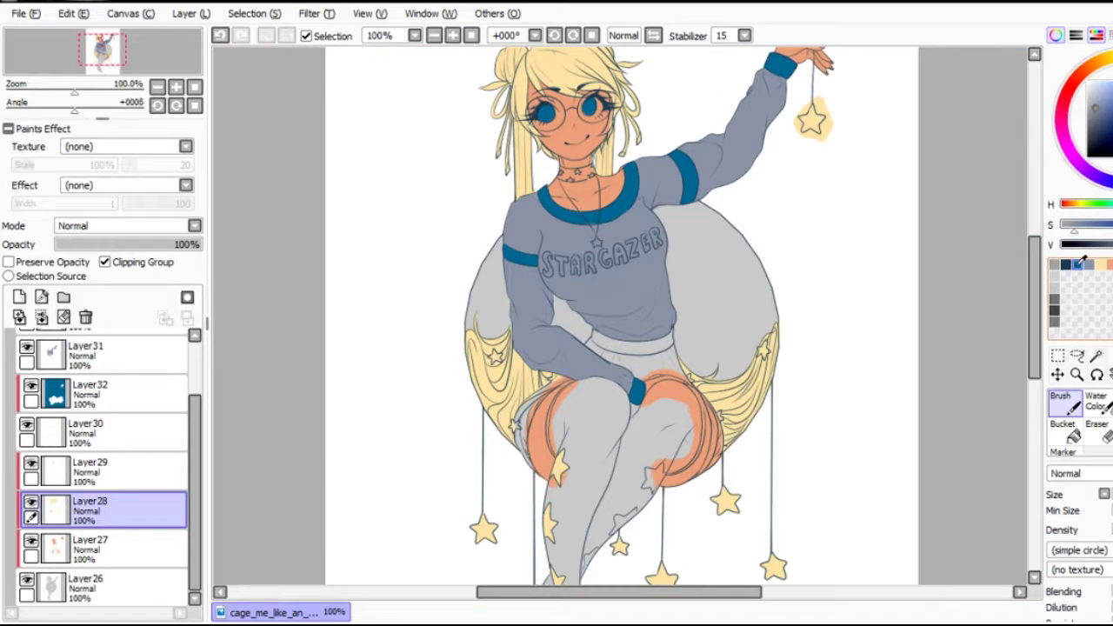
{"action": "scroll", "coordinate": [618, 330], "scroll_direction": "up", "scroll_amount": 2}
{"action": "key", "text": "w"}
{"action": "left_click_drag", "start_coordinate": [194, 406], "coordinate": [194, 334]}
{"action": "left_click", "coordinate": [104, 387]}
{"action": "left_click", "coordinate": [644, 381]}
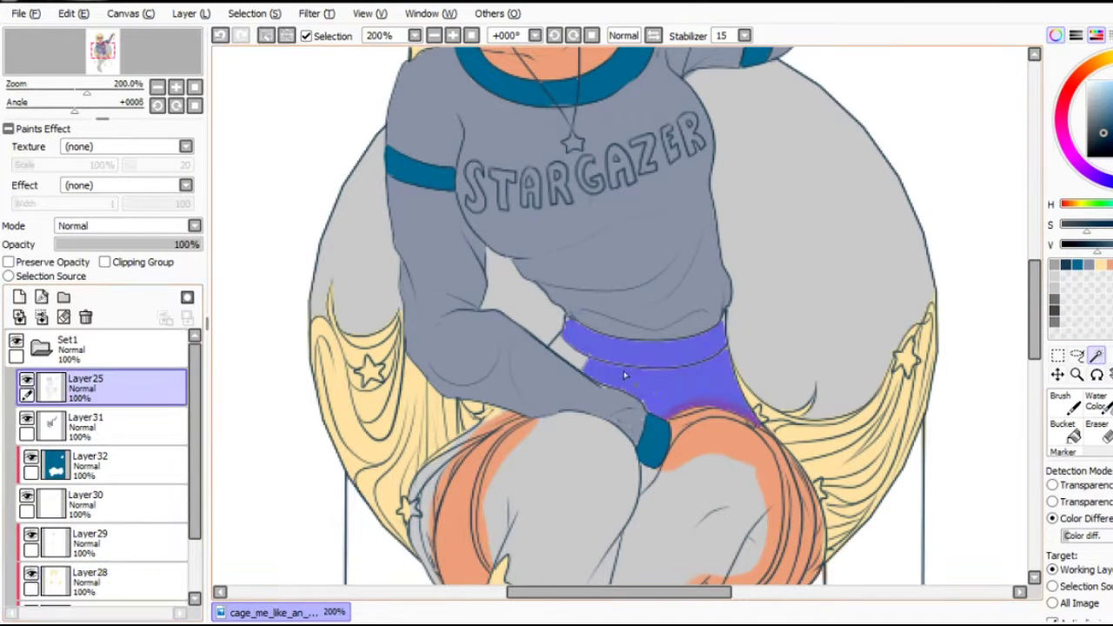
{"action": "key", "text": "ctrl+d"}
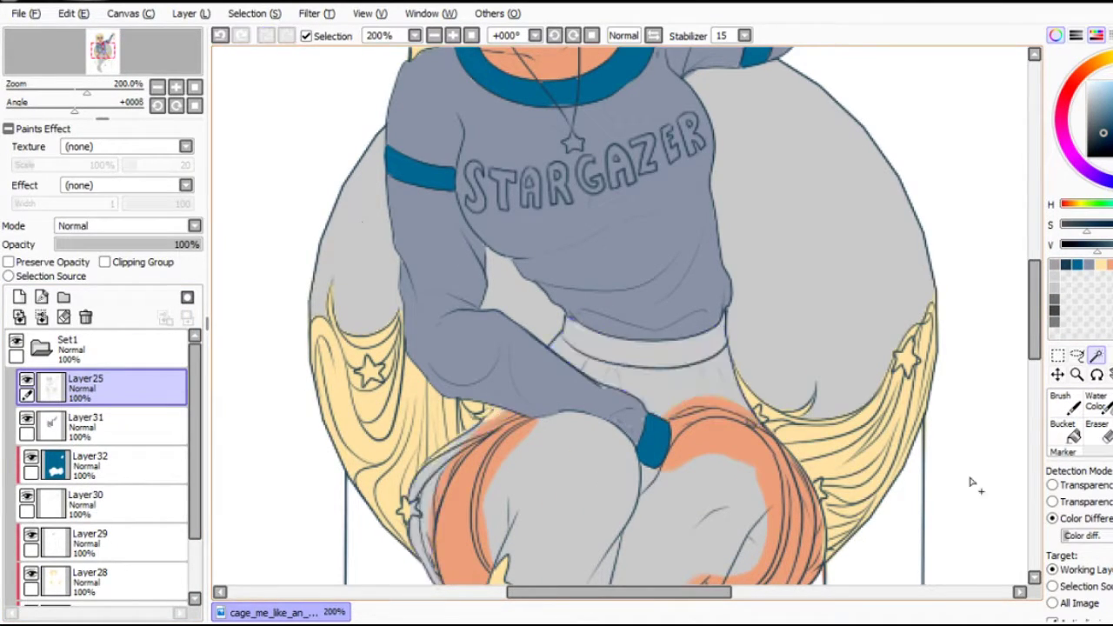
Select the waistband, the shorts' fabric and both side folds with the Magic Wand on Layer25.
{"action": "left_click", "coordinate": [700, 370]}
{"action": "left_click_drag", "start_coordinate": [1038, 344], "coordinate": [1038, 378]}
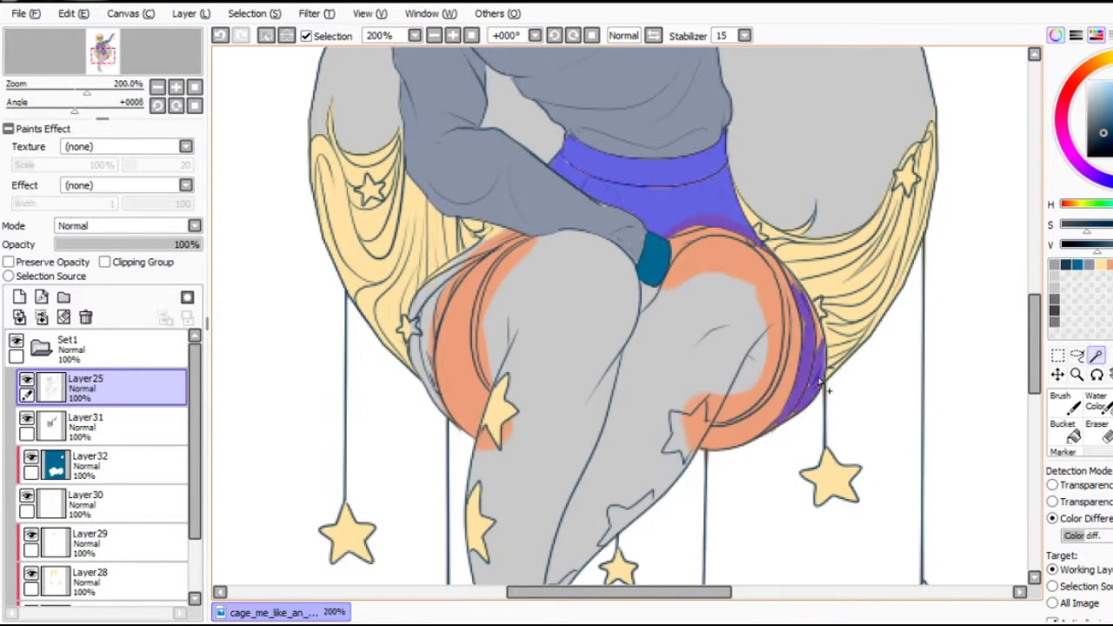
{"action": "left_click", "coordinate": [428, 309]}
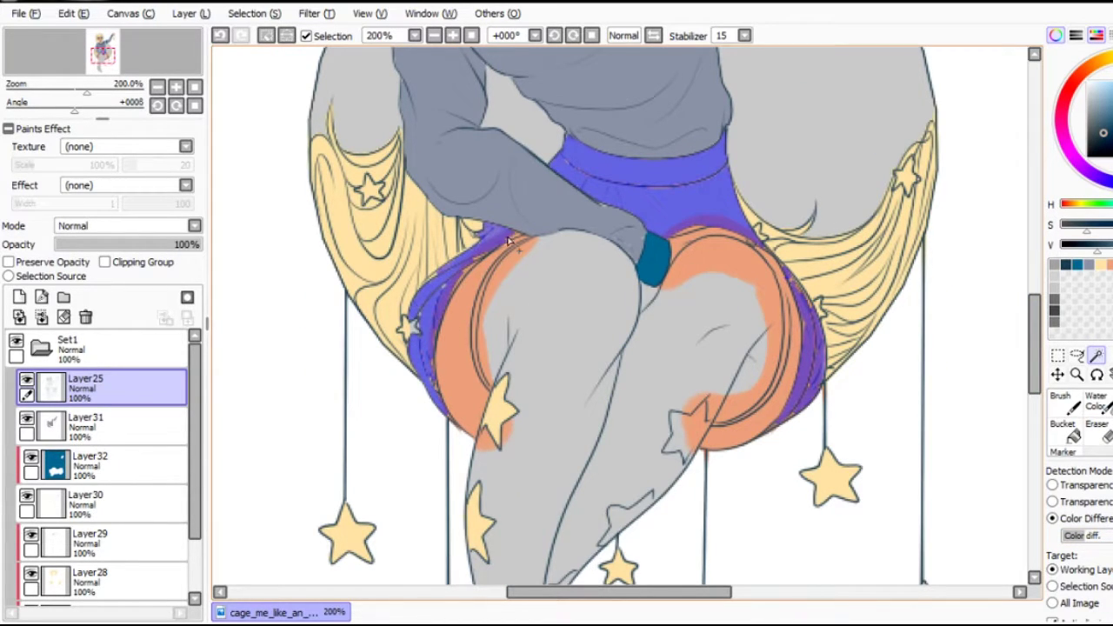
{"action": "key", "text": "b"}
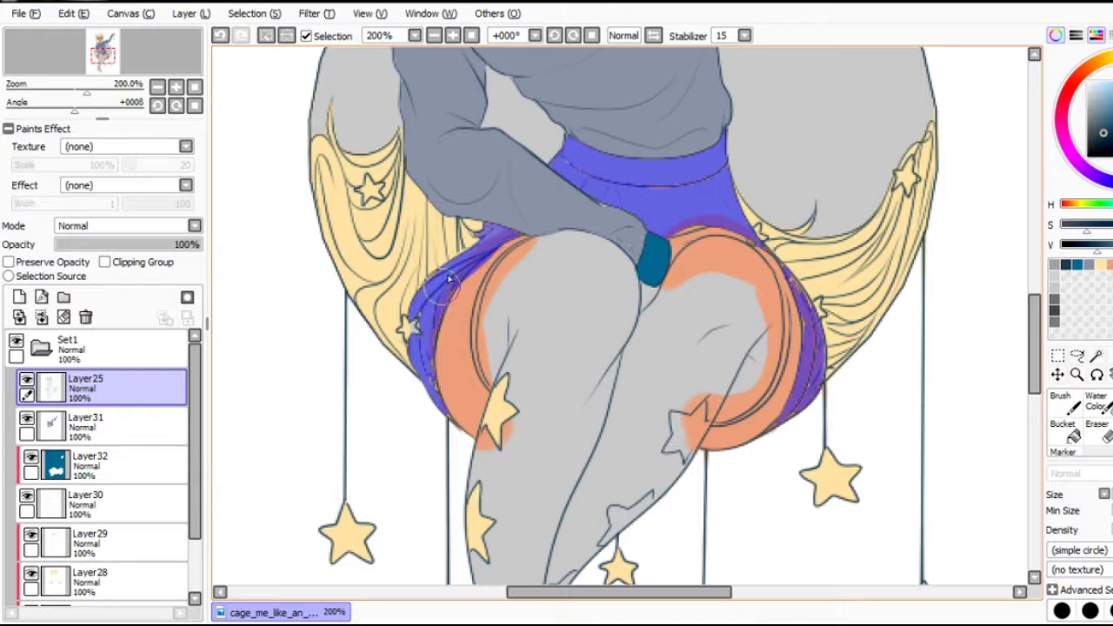
Fill the selected shorts with dark navy on a new layer above Layer31 and clear the selection.
{"action": "left_click", "coordinate": [1062, 424]}
{"action": "left_click", "coordinate": [87, 427]}
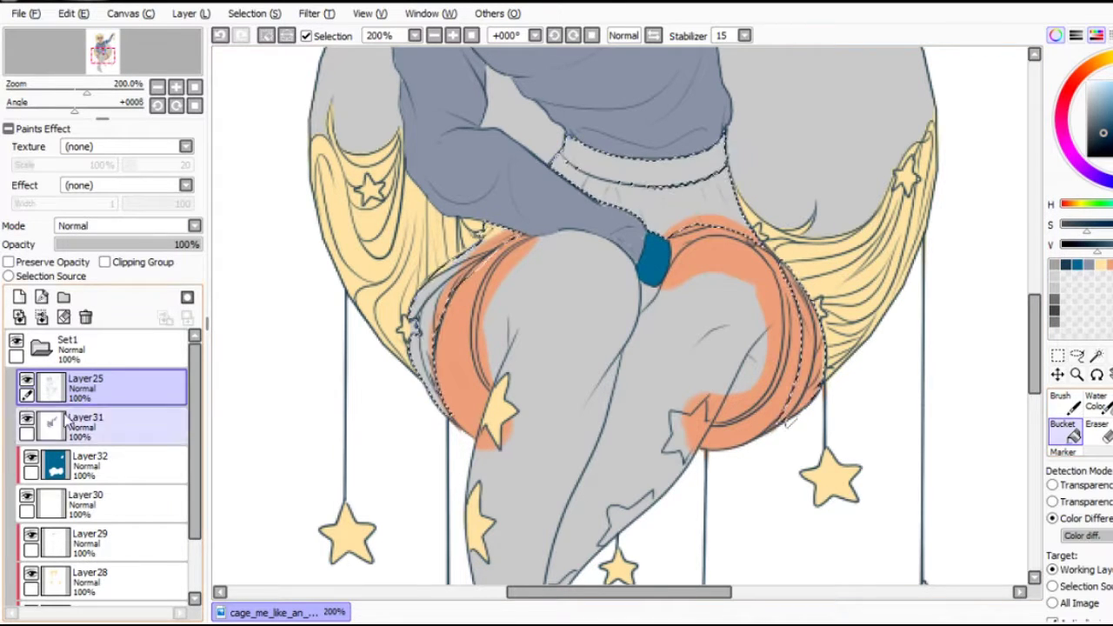
{"action": "left_click", "coordinate": [19, 297]}
{"action": "left_click", "coordinate": [644, 169]}
{"action": "mouse_move", "coordinate": [196, 244]}
{"action": "left_mouse_down"}
{"action": "mouse_move", "coordinate": [126, 246]}
{"action": "mouse_move", "coordinate": [200, 245]}
{"action": "left_mouse_up"}
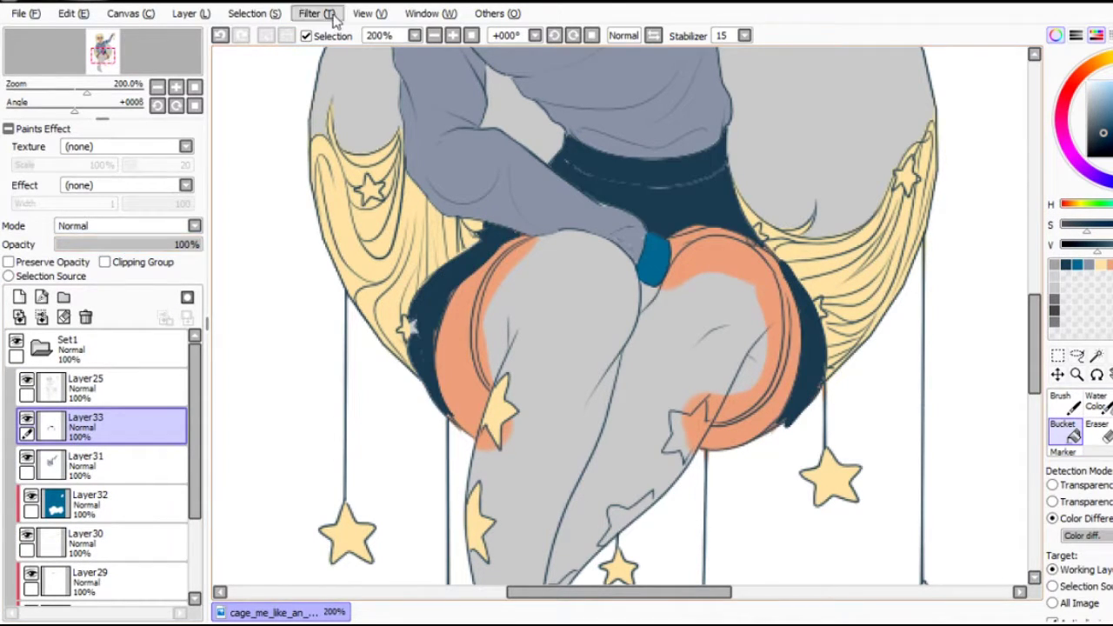
Lighten the shorts to dark slate on Layer33 and tidy the fill's gaps and outer edges with the Brush and Eraser.
{"action": "left_click", "coordinate": [1062, 402]}
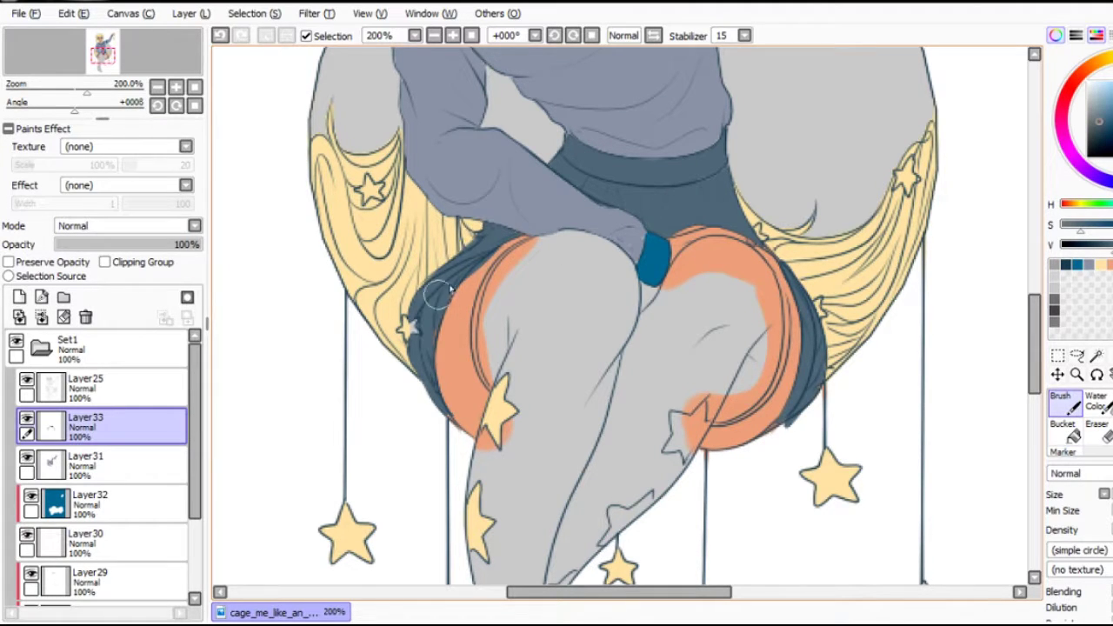
{"action": "key", "text": "e"}
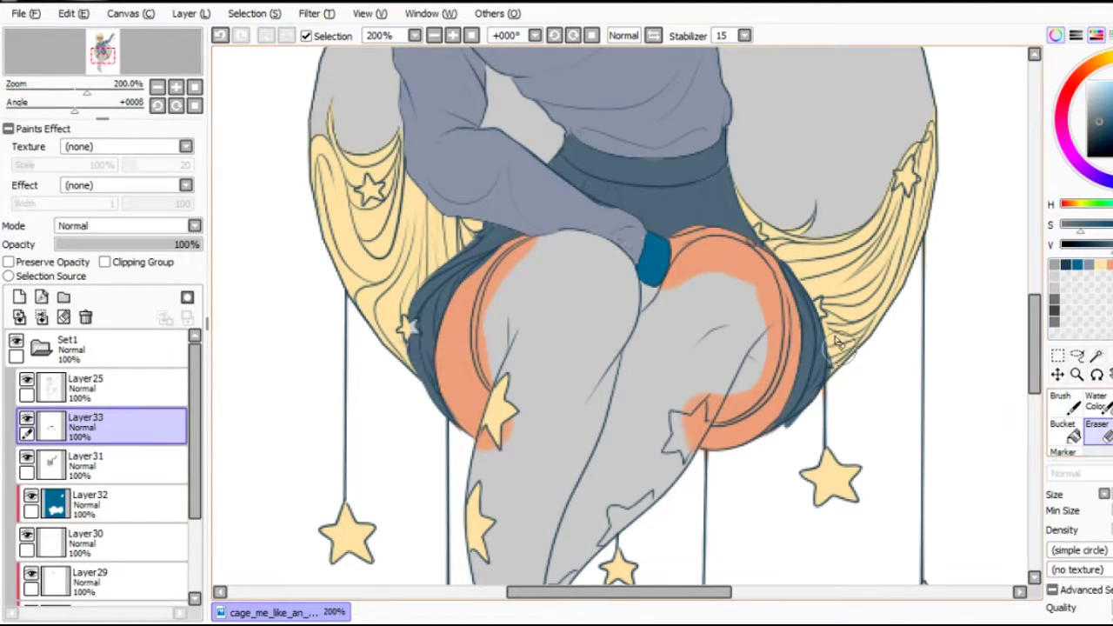
{"action": "left_click", "coordinate": [1066, 407]}
{"action": "key", "text": "e"}
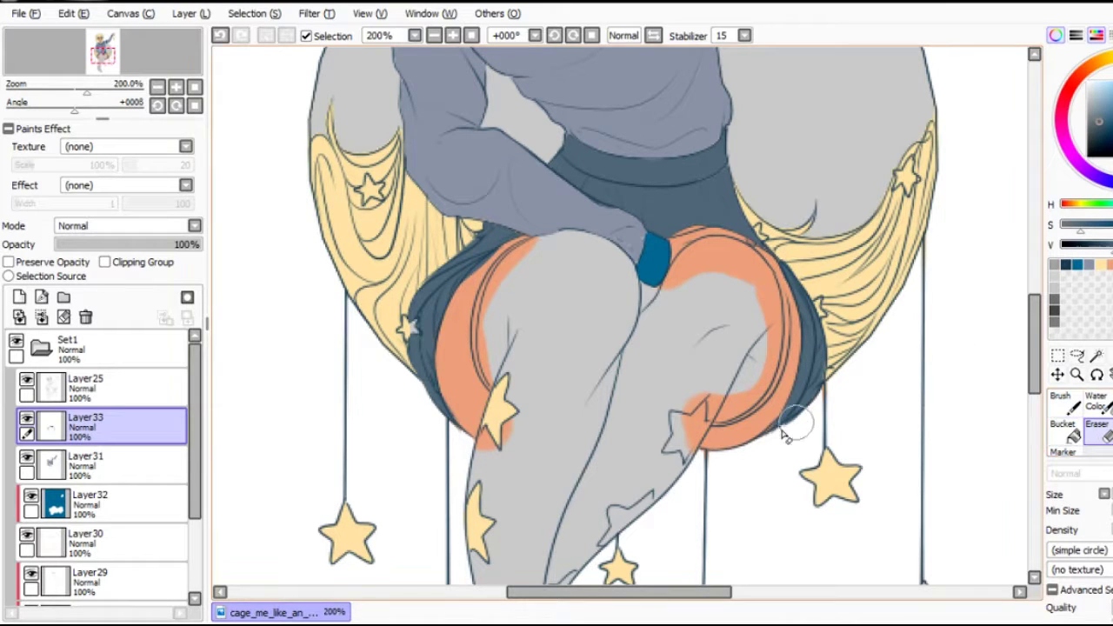
{"action": "scroll", "coordinate": [831, 374], "scroll_direction": "down", "scroll_amount": 10}
{"action": "scroll", "coordinate": [962, 306], "scroll_direction": "up", "scroll_amount": 8}
{"action": "left_click", "coordinate": [1061, 405]}
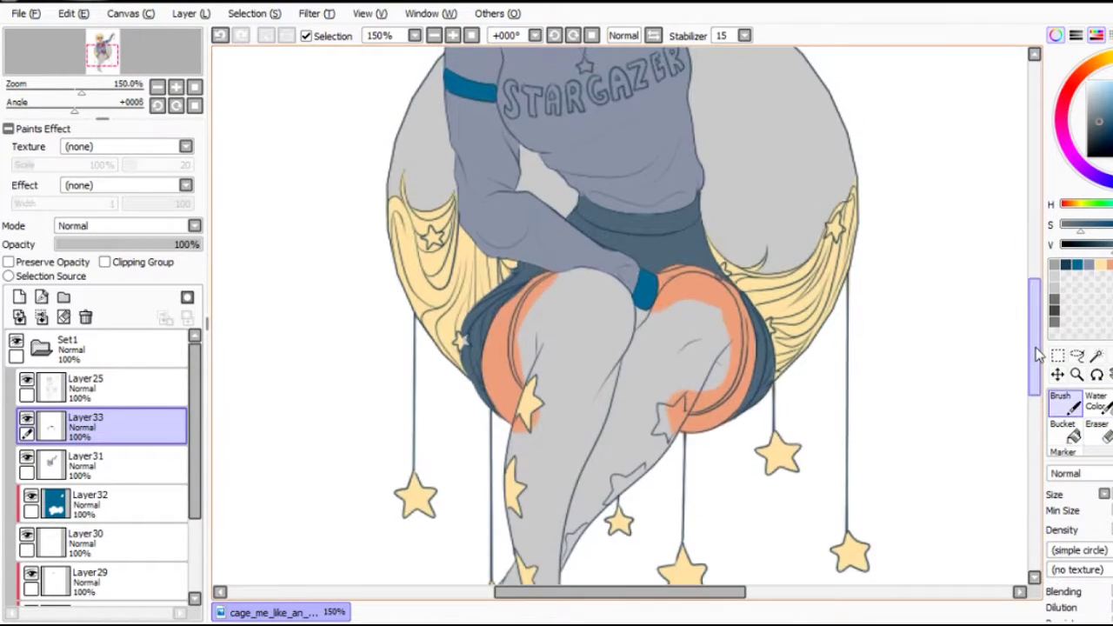
Try filling the shorts with another color on a new layer clipped to Layer33, and undo the fill.
{"action": "scroll", "coordinate": [1055, 318], "scroll_direction": "up", "scroll_amount": 3}
{"action": "scroll", "coordinate": [1054, 318], "scroll_direction": "up", "scroll_amount": 1}
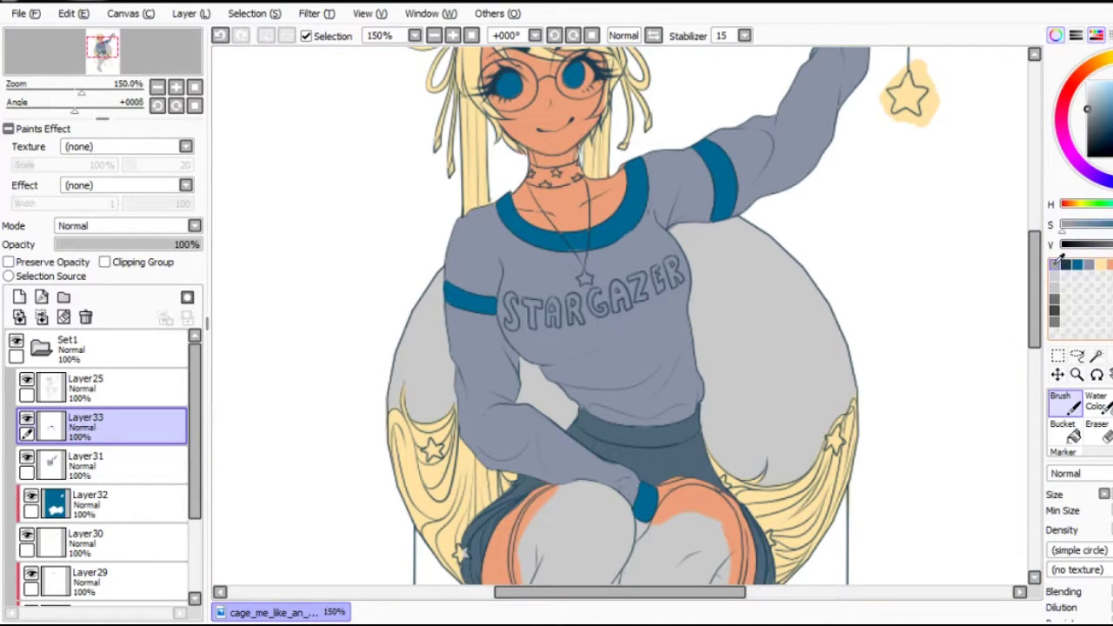
{"action": "left_click", "coordinate": [454, 35]}
{"action": "scroll", "coordinate": [1052, 296], "scroll_direction": "down", "scroll_amount": 5}
{"action": "left_click", "coordinate": [20, 296]}
{"action": "left_click", "coordinate": [105, 262]}
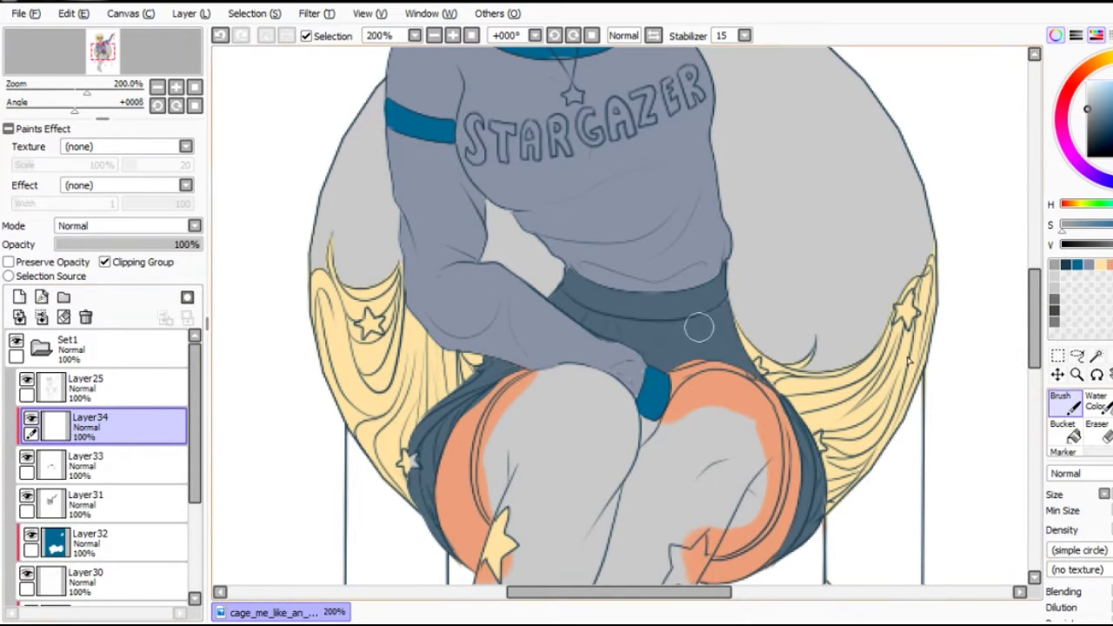
{"action": "left_click", "coordinate": [1063, 427]}
{"action": "left_click", "coordinate": [661, 365]}
{"action": "left_click", "coordinate": [435, 35]}
{"action": "key", "text": "ctrl+z"}
Select both stockings down to the feet with the Magic Wand on Layer25, leaving out the sleeve.
{"action": "left_click", "coordinate": [1098, 358]}
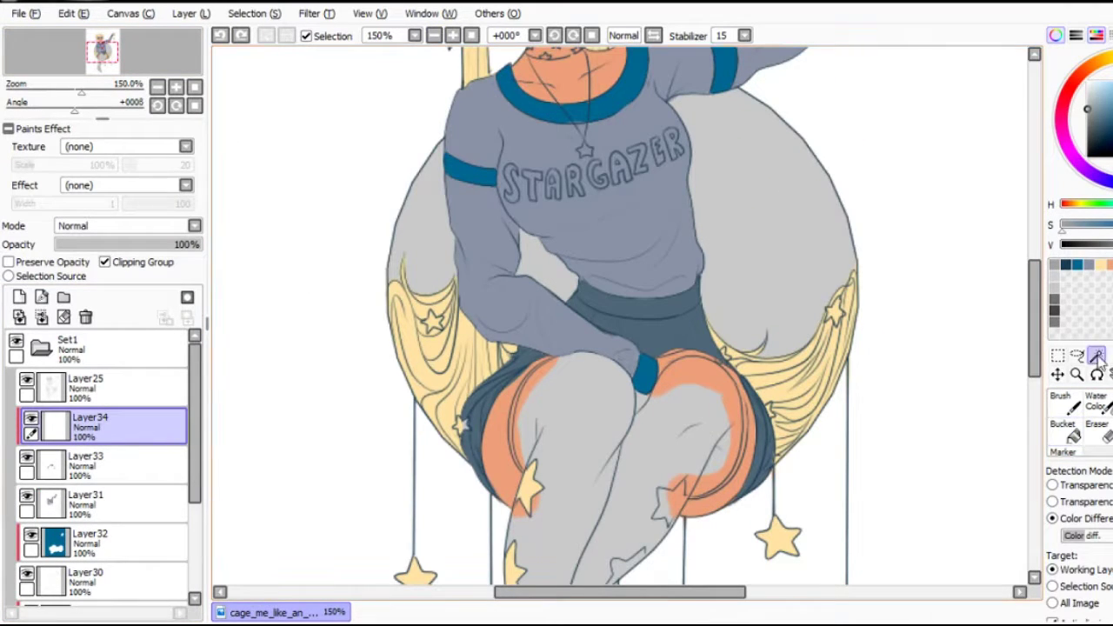
{"action": "left_click", "coordinate": [131, 387]}
{"action": "scroll", "coordinate": [626, 313], "scroll_direction": "down", "scroll_amount": 3}
{"action": "left_click", "coordinate": [565, 366]}
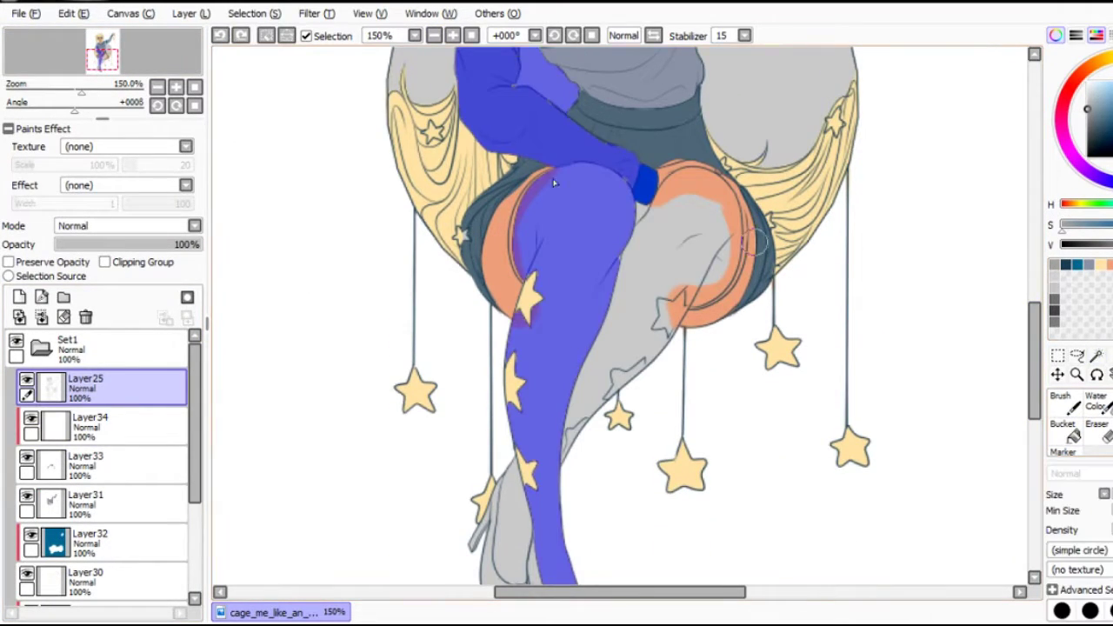
{"action": "key", "text": "ctrl+d"}
{"action": "key", "text": "w"}
{"action": "left_click", "coordinate": [597, 224]}
{"action": "left_click", "coordinate": [591, 383]}
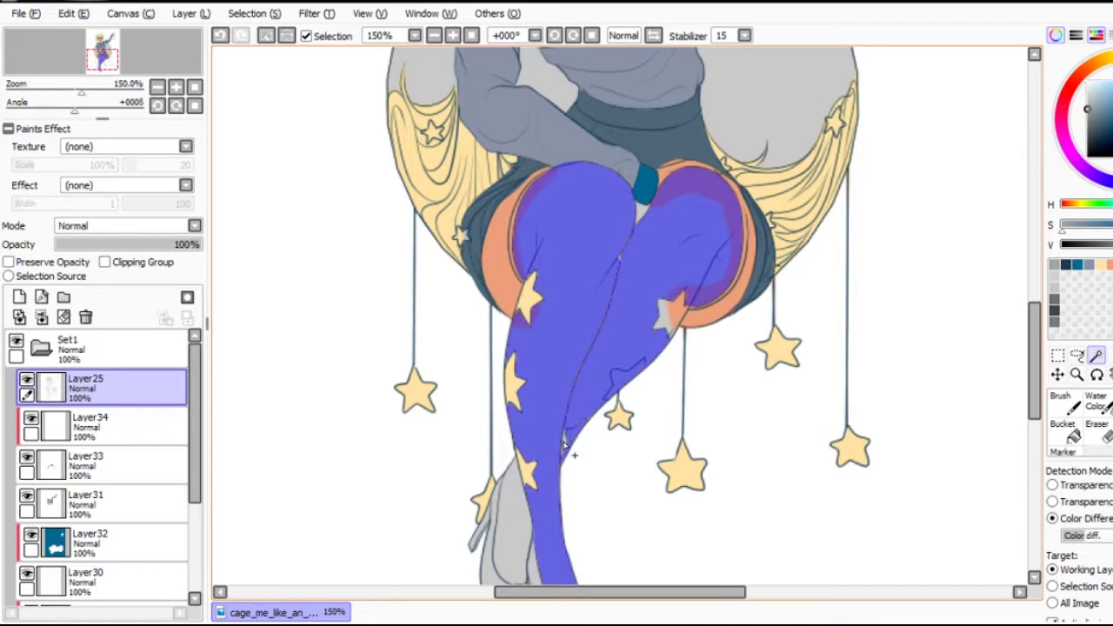
{"action": "scroll", "coordinate": [542, 183], "scroll_direction": "down", "scroll_amount": 5}
{"action": "scroll", "coordinate": [542, 183], "scroll_direction": "down", "scroll_amount": 3}
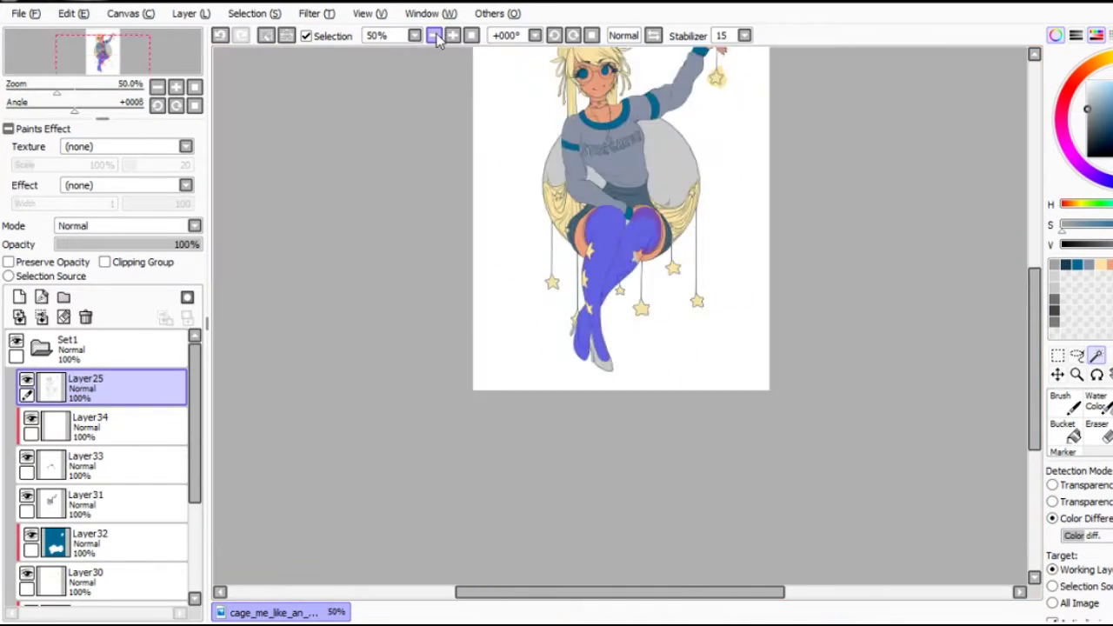
Fill the selected stockings with dark slate on a new layer directly below Layer25 and clear the selection.
{"action": "scroll", "coordinate": [542, 182], "scroll_direction": "up", "scroll_amount": 2}
{"action": "scroll", "coordinate": [609, 261], "scroll_direction": "up", "scroll_amount": 3}
{"action": "left_click", "coordinate": [1105, 264]}
{"action": "left_click", "coordinate": [1063, 426]}
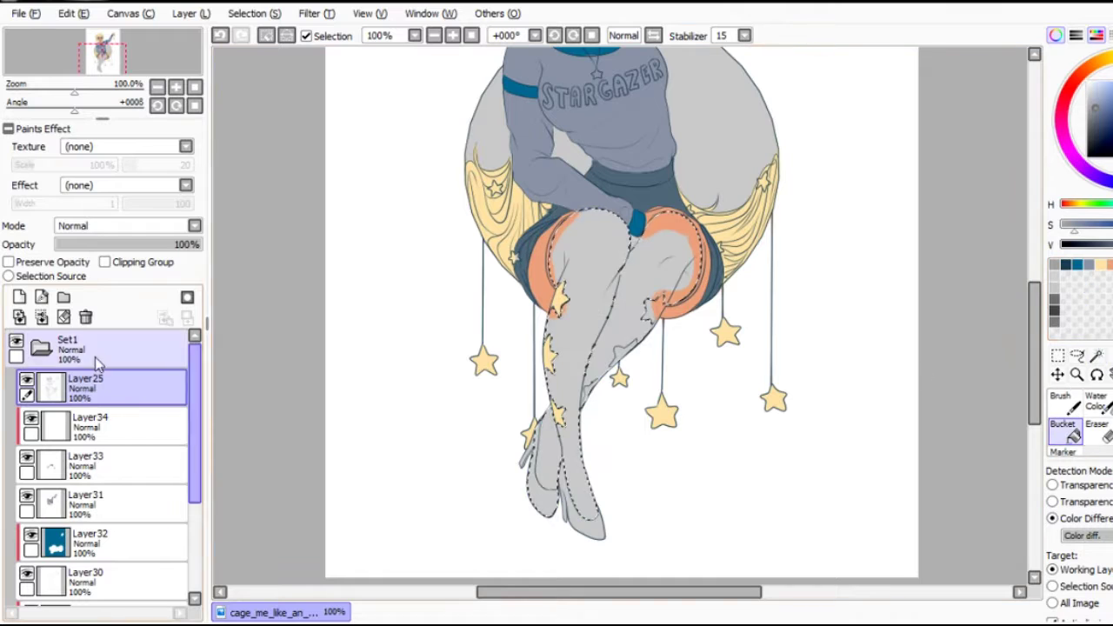
{"action": "left_click", "coordinate": [19, 296]}
{"action": "key", "text": "ctrl+d"}
{"action": "left_click", "coordinate": [473, 36]}
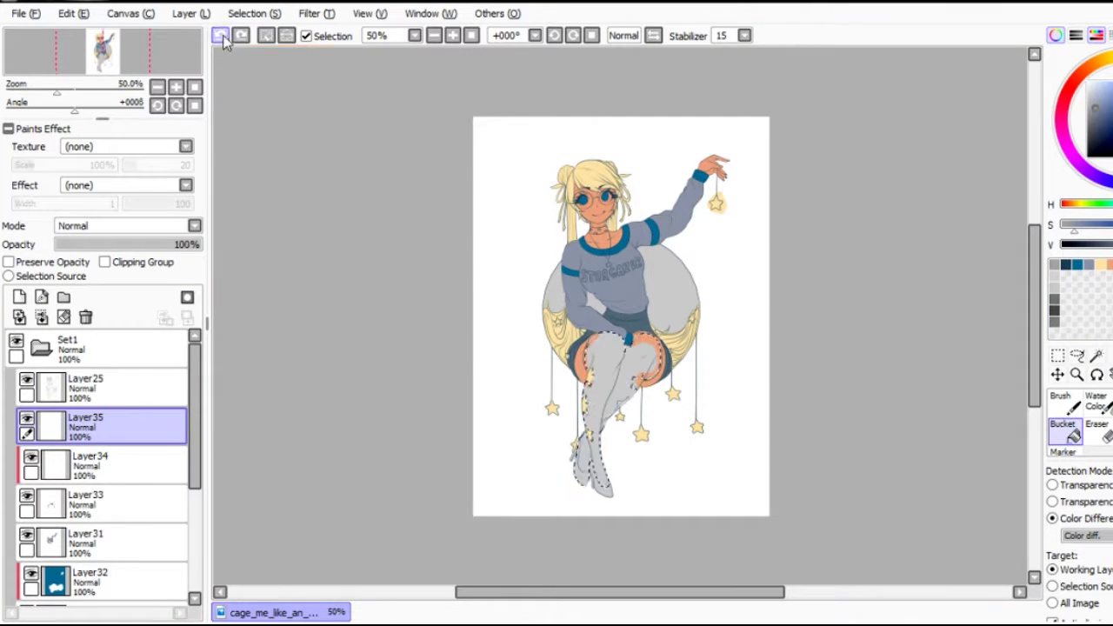
{"action": "left_click", "coordinate": [220, 36]}
{"action": "left_click", "coordinate": [241, 35]}
{"action": "left_click", "coordinate": [220, 35]}
{"action": "left_click", "coordinate": [220, 35]}
{"action": "left_click", "coordinate": [453, 36]}
{"action": "key", "text": "b"}
{"action": "scroll", "coordinate": [804, 337], "scroll_direction": "down", "scroll_amount": 2}
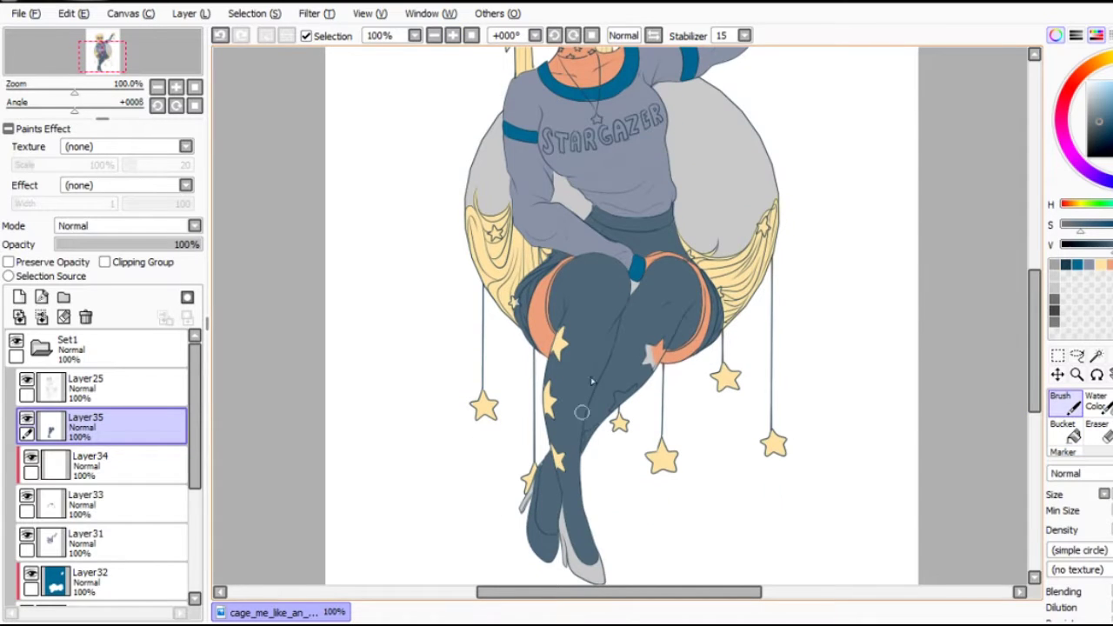
Delete the empty Layer34 and move the shorts layer, Layer33, below Layer27.
{"action": "left_click", "coordinate": [87, 466]}
{"action": "left_click", "coordinate": [85, 317]}
{"action": "left_click_drag", "start_coordinate": [87, 465], "coordinate": [70, 443]}
{"action": "scroll", "coordinate": [193, 428], "scroll_direction": "up", "scroll_amount": 1}
Recolor the shorts by filling a new layer clipped to Layer33 with teal, and merge it down.
{"action": "left_click", "coordinate": [41, 297]}
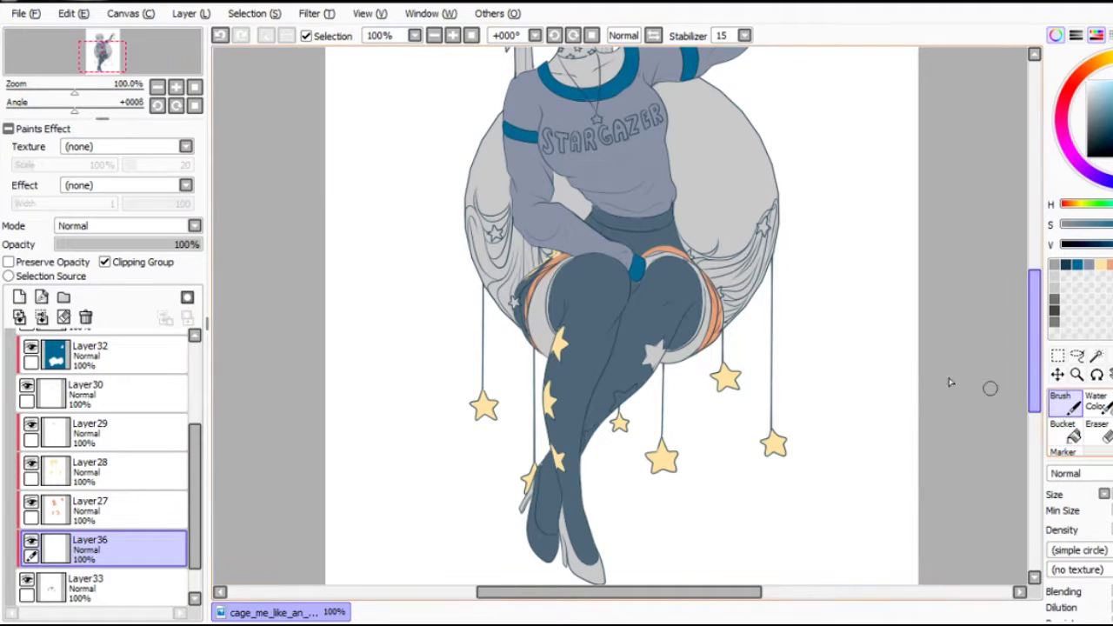
{"action": "left_click", "coordinate": [1063, 431]}
{"action": "left_click", "coordinate": [412, 73]}
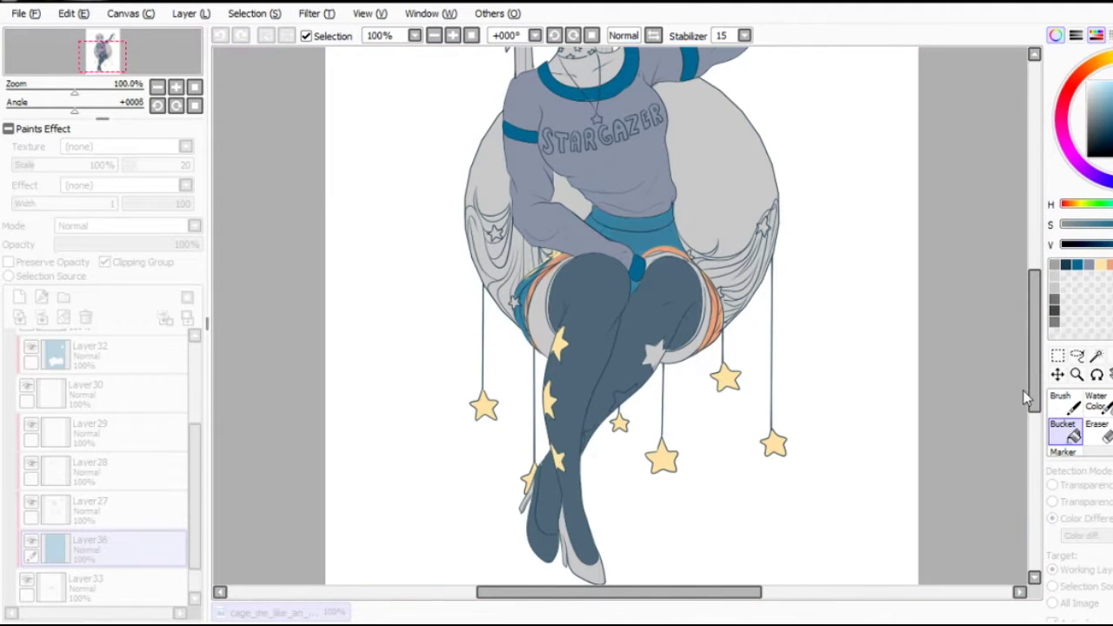
{"action": "key", "text": "minus"}
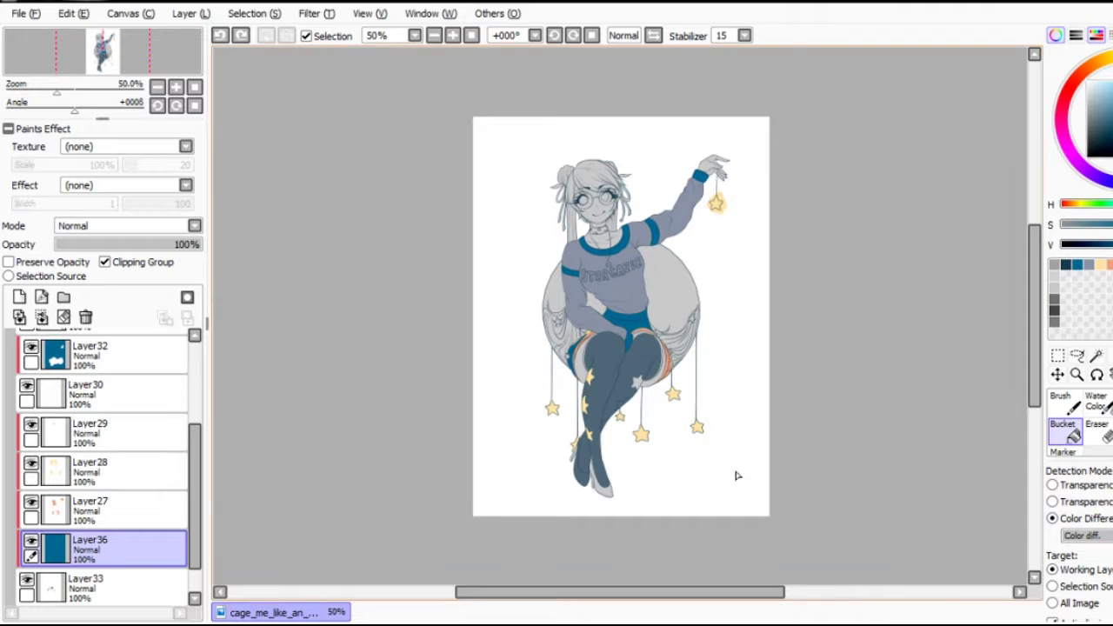
{"action": "key", "text": "ctrl+e"}
Clip Layer33 to the gray base silhouette on Layer26.
{"action": "key", "text": "plus"}
{"action": "key", "text": "plus"}
{"action": "key", "text": "plus"}
{"action": "left_click_drag", "start_coordinate": [1036, 321], "coordinate": [1036, 361]}
{"action": "key", "text": "e"}
{"action": "mouse_move", "coordinate": [105, 543]}
{"action": "left_mouse_down"}
{"action": "mouse_move", "coordinate": [116, 538]}
{"action": "mouse_move", "coordinate": [104, 390]}
{"action": "mouse_move", "coordinate": [98, 539]}
{"action": "left_mouse_up"}
{"action": "key", "text": "minus"}
{"action": "key", "text": "minus"}
{"action": "key", "text": "minus"}
Erase the orange skin color covering the shorts on Layer27 and the hair color overlapping their edge on Layer28.
{"action": "left_click", "coordinate": [96, 509]}
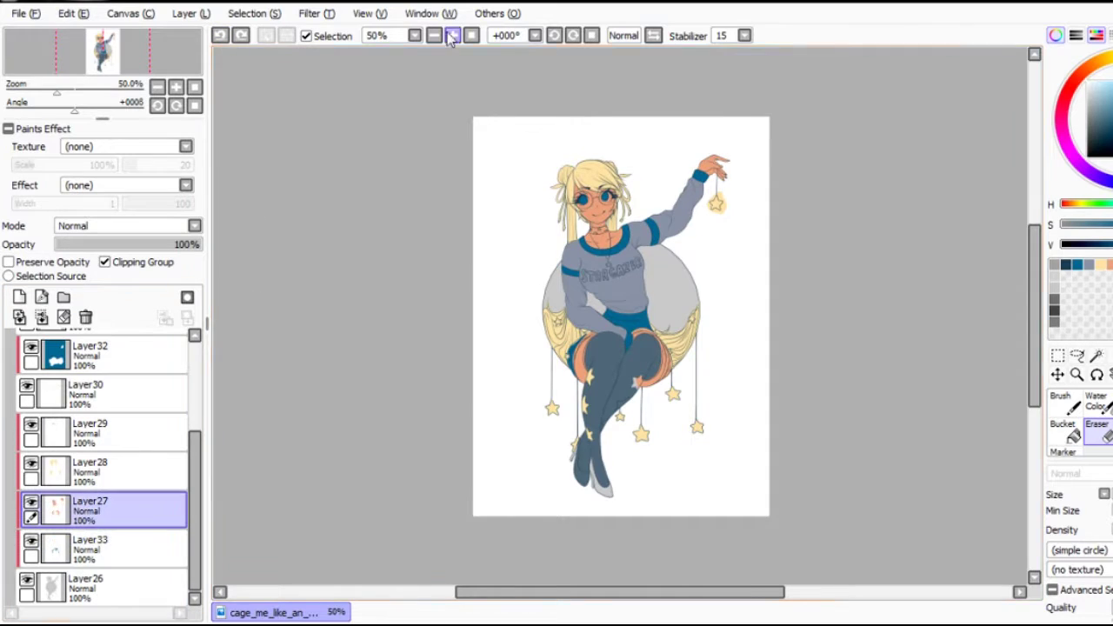
{"action": "left_click", "coordinate": [451, 35]}
{"action": "left_click", "coordinate": [452, 35]}
{"action": "left_click", "coordinate": [452, 36]}
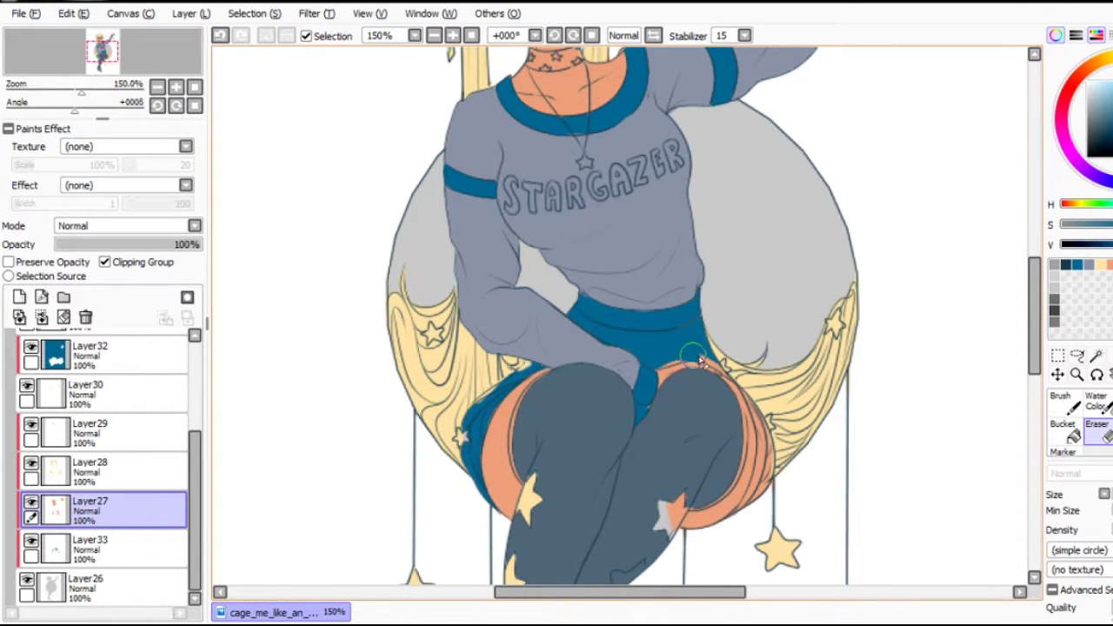
{"action": "left_click", "coordinate": [221, 39]}
{"action": "left_click_drag", "start_coordinate": [752, 397], "coordinate": [769, 415]}
{"action": "left_click", "coordinate": [95, 471]}
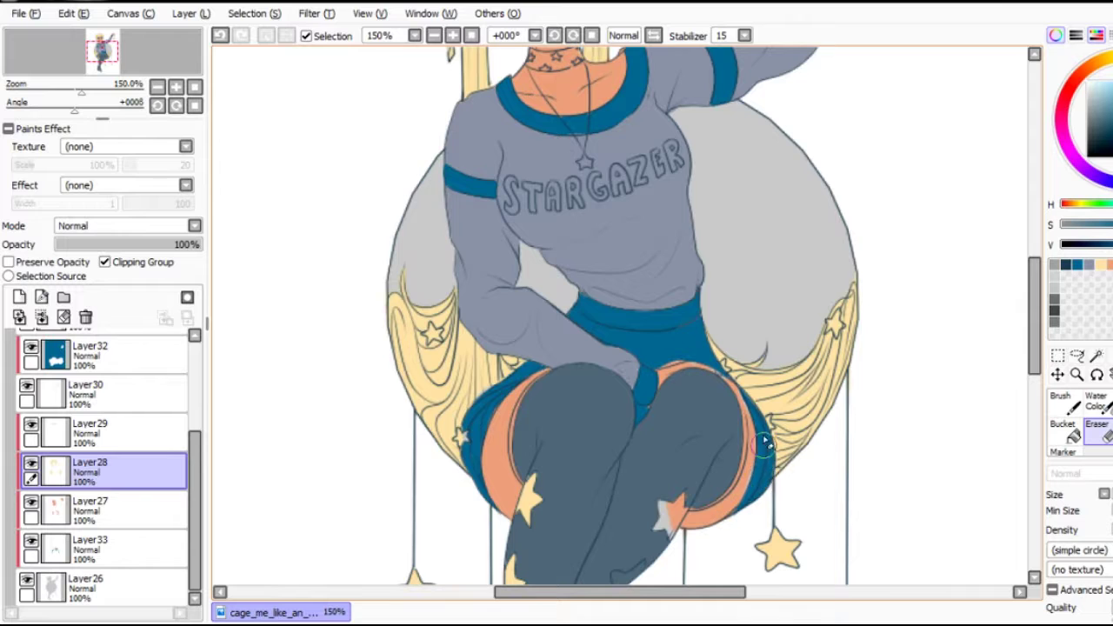
Select the uncolored star shapes on the front stocking with the Magic Wand on Layer25.
{"action": "left_click", "coordinate": [452, 34]}
{"action": "left_click", "coordinate": [452, 35]}
{"action": "left_click", "coordinate": [470, 35]}
{"action": "key", "text": "b"}
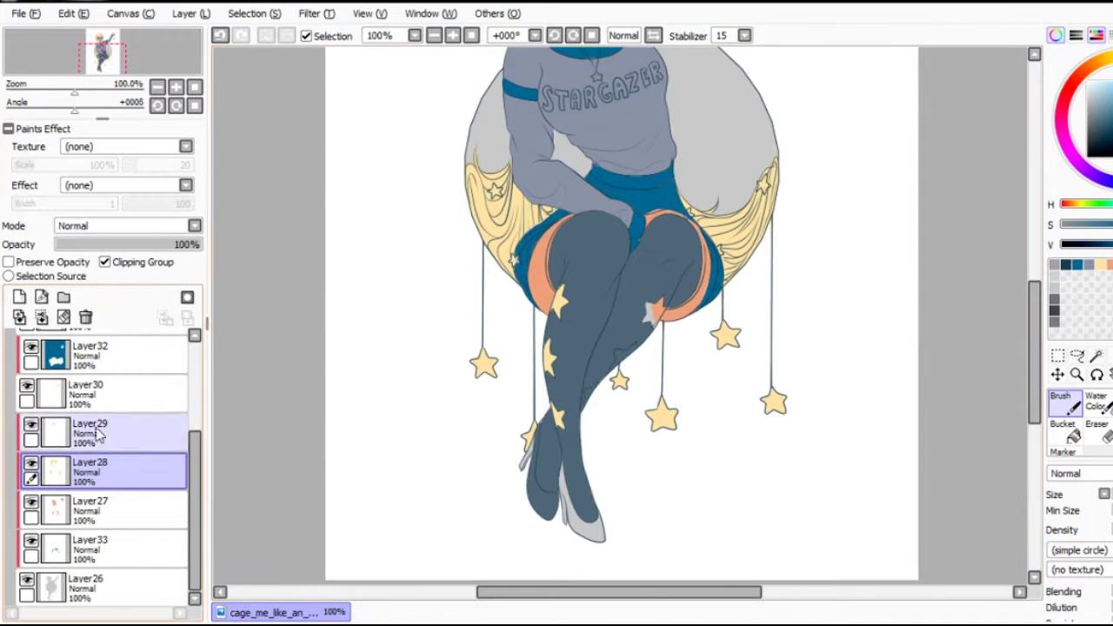
{"action": "left_click", "coordinate": [87, 391]}
{"action": "scroll", "coordinate": [96, 435], "scroll_direction": "up", "scroll_amount": 3}
{"action": "left_click", "coordinate": [87, 385]}
{"action": "left_click", "coordinate": [1096, 356]}
{"action": "left_click", "coordinate": [654, 312]}
{"action": "key", "text": "ctrl+z"}
{"action": "scroll", "coordinate": [104, 434], "scroll_direction": "down", "scroll_amount": 2}
{"action": "left_click", "coordinate": [87, 504]}
{"action": "left_click", "coordinate": [87, 544]}
{"action": "left_click", "coordinate": [87, 465]}
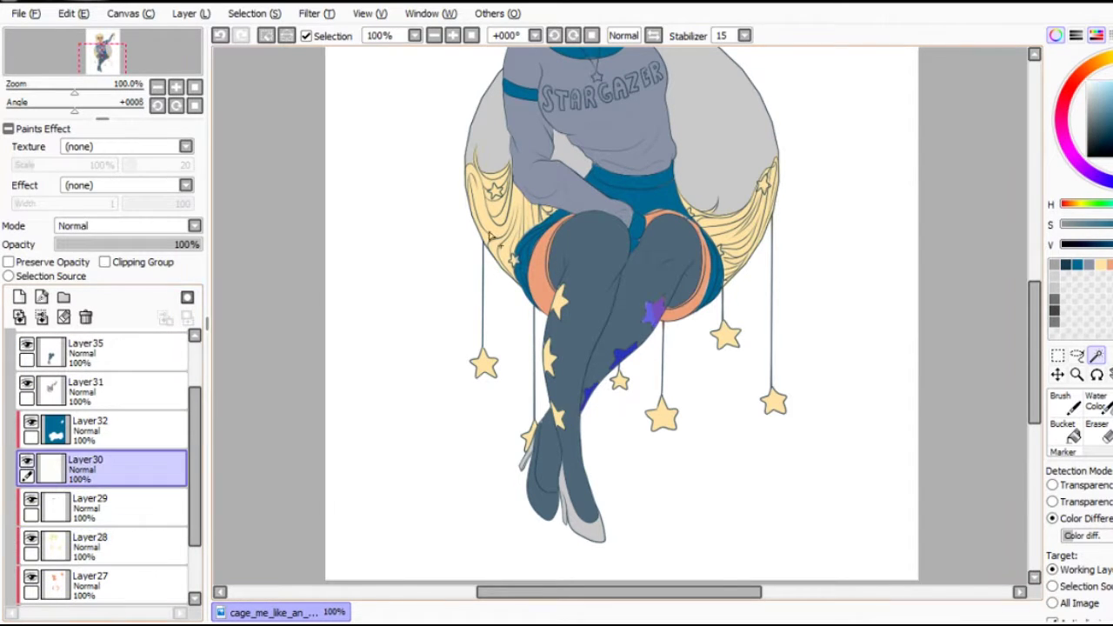
Paint the uncolored stocking stars pale yellow on a new layer above Layer35, sampling the color from a hanging star.
{"action": "key", "text": "b"}
{"action": "left_click_drag", "start_coordinate": [1031, 350], "coordinate": [1031, 340]}
{"action": "left_click", "coordinate": [625, 389], "text": "alt"}
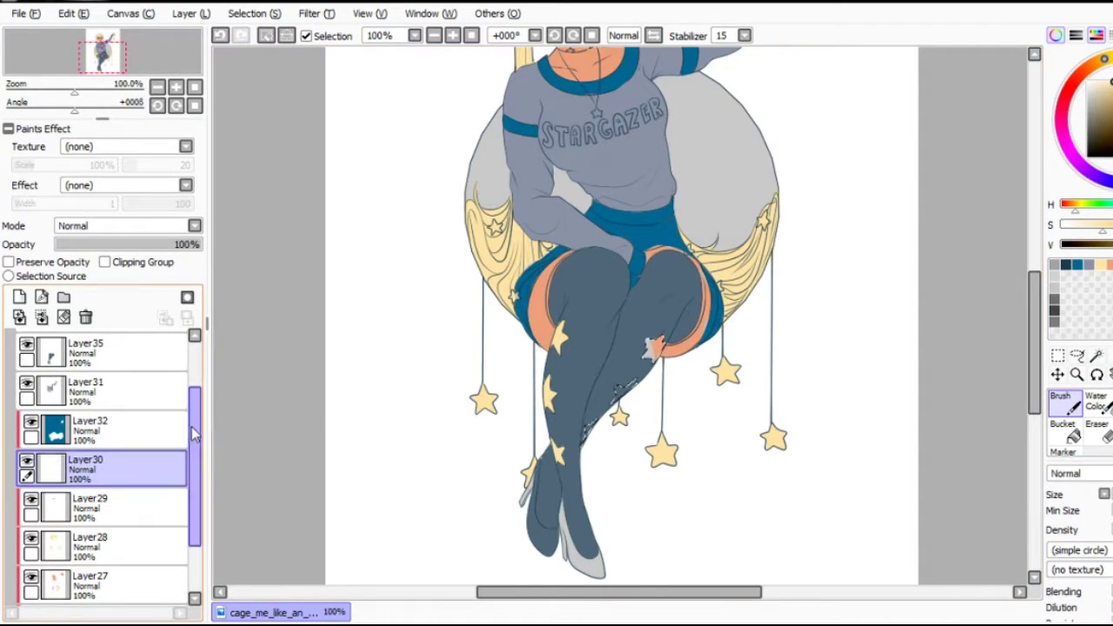
{"action": "key", "text": "ctrl+shift+n"}
{"action": "scroll", "coordinate": [642, 361], "scroll_direction": "down", "scroll_amount": 1}
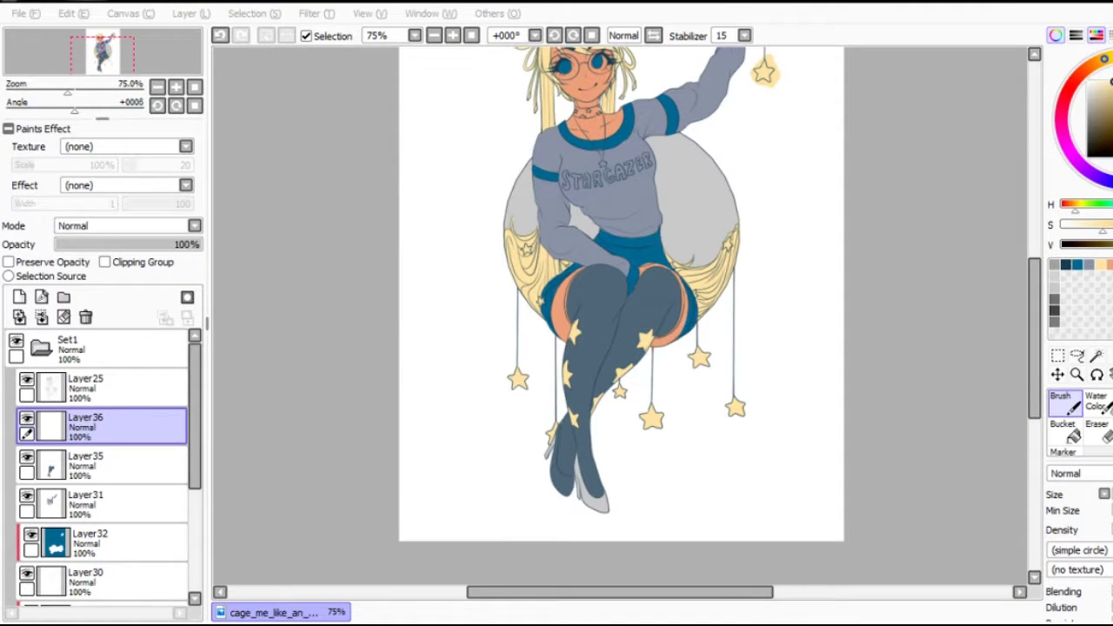
Paint the top bands of both stockings dark navy on a new layer above Layer36.
{"action": "left_click", "coordinate": [451, 37]}
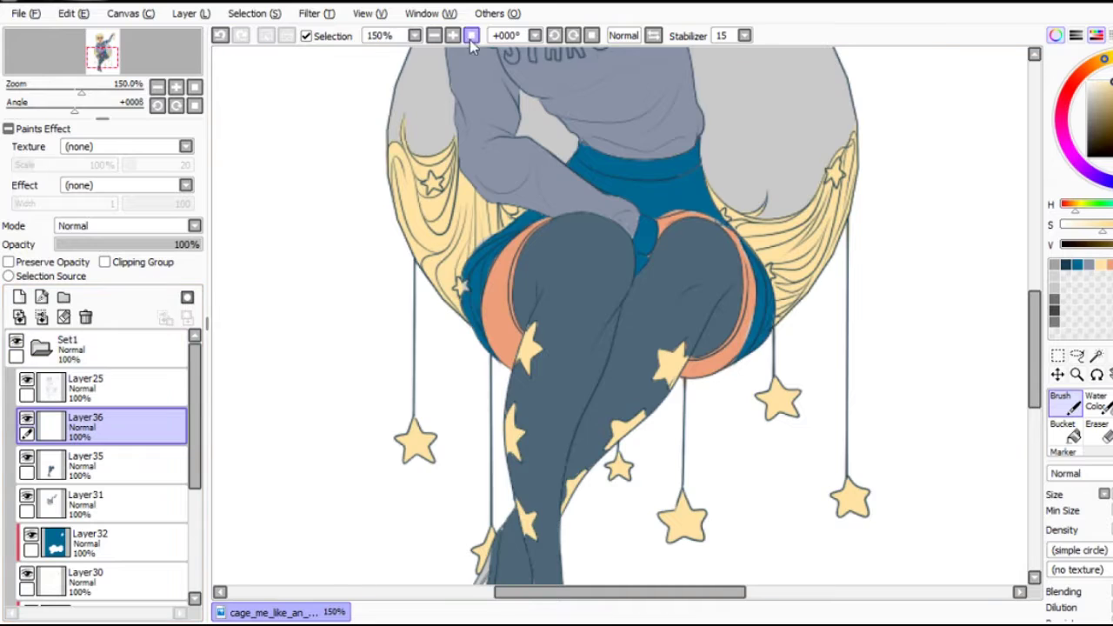
{"action": "scroll", "coordinate": [348, 131], "scroll_direction": "up", "scroll_amount": 1}
{"action": "left_click", "coordinate": [64, 298]}
{"action": "left_click", "coordinate": [1057, 265]}
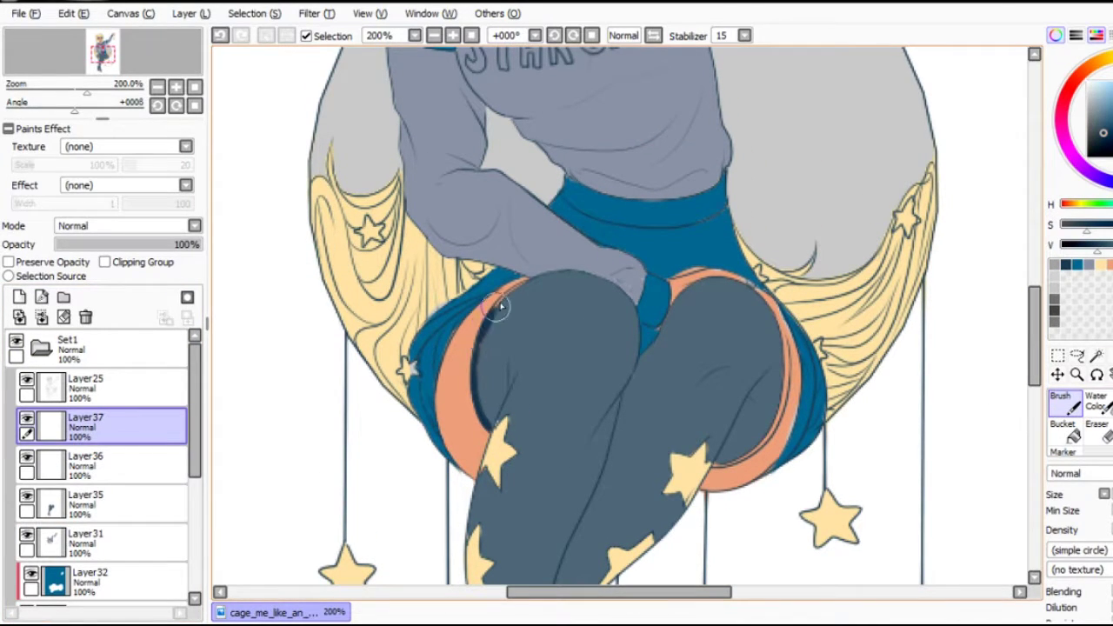
{"action": "key", "text": "e"}
{"action": "key", "text": "b"}
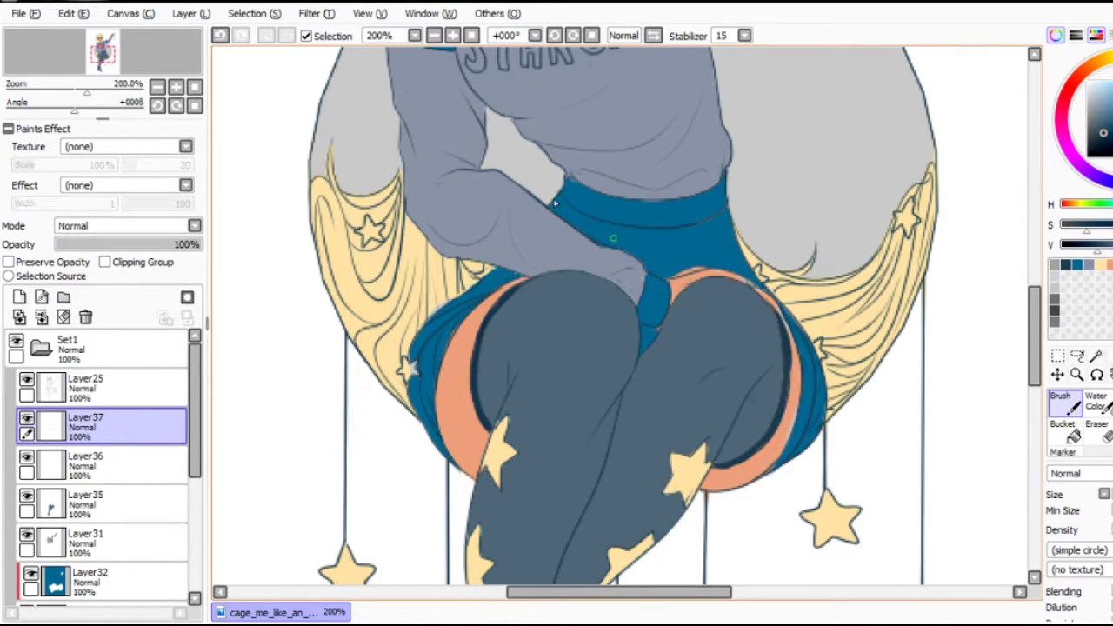
Try painting the shoes dark navy freehand on Layer37, testing the clipping group, and remove the paint.
{"action": "scroll", "coordinate": [647, 264], "scroll_direction": "down", "scroll_amount": 2}
{"action": "scroll", "coordinate": [556, 435], "scroll_direction": "up", "scroll_amount": 1}
{"action": "mouse_move", "coordinate": [499, 293]}
{"action": "left_mouse_down"}
{"action": "mouse_move", "coordinate": [493, 385]}
{"action": "mouse_move", "coordinate": [505, 278]}
{"action": "left_mouse_up"}
{"action": "mouse_move", "coordinate": [535, 340]}
{"action": "left_mouse_down"}
{"action": "mouse_move", "coordinate": [549, 450]}
{"action": "mouse_move", "coordinate": [595, 439]}
{"action": "mouse_move", "coordinate": [600, 392]}
{"action": "left_mouse_up"}
{"action": "left_click", "coordinate": [157, 267]}
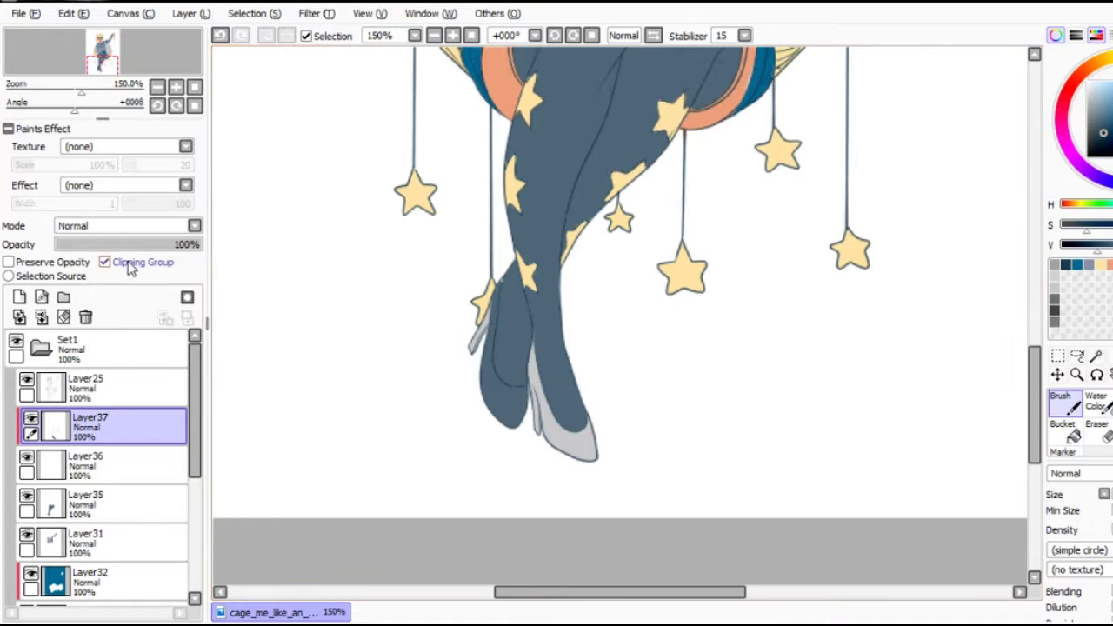
{"action": "left_click", "coordinate": [126, 263]}
{"action": "scroll", "coordinate": [291, 109], "scroll_direction": "down", "scroll_amount": 3}
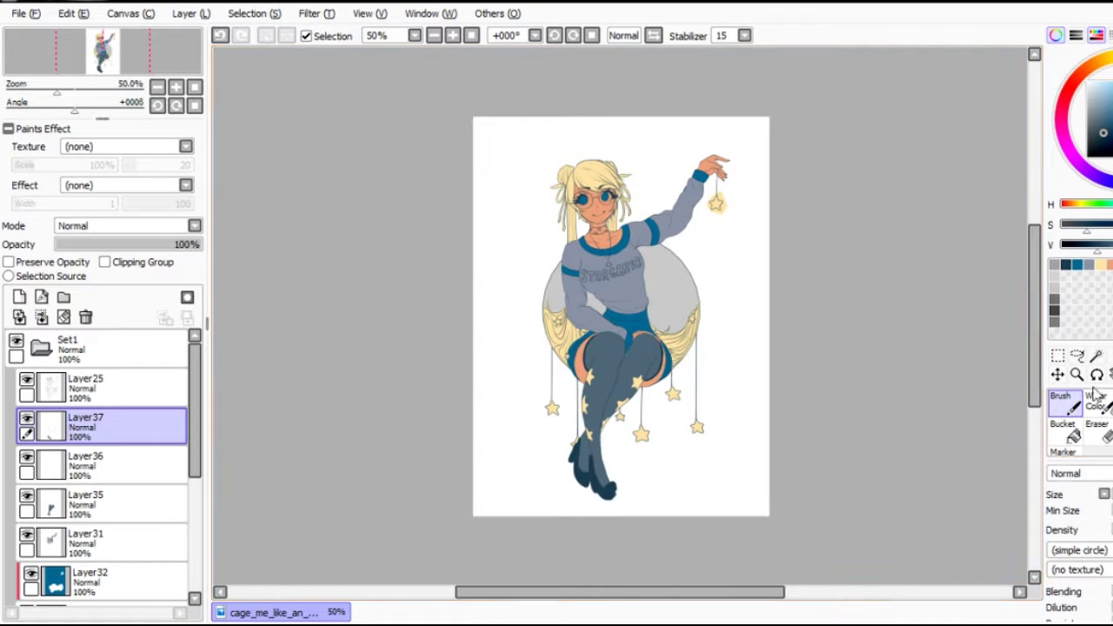
{"action": "key", "text": "e"}
Select both high-heeled shoes, including their heels, with the Magic Wand on Layer25.
{"action": "left_click", "coordinate": [1096, 357]}
{"action": "scroll", "coordinate": [820, 392], "scroll_direction": "up", "scroll_amount": 2}
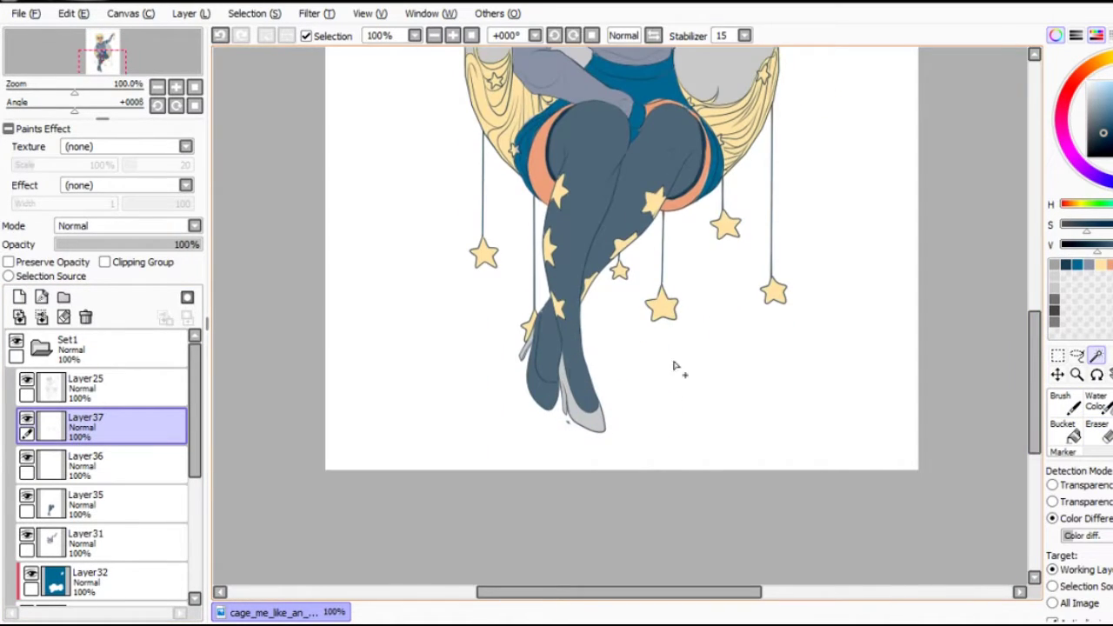
{"action": "left_click", "coordinate": [87, 383]}
{"action": "scroll", "coordinate": [476, 472], "scroll_direction": "up", "scroll_amount": 2}
{"action": "left_click", "coordinate": [475, 472]}
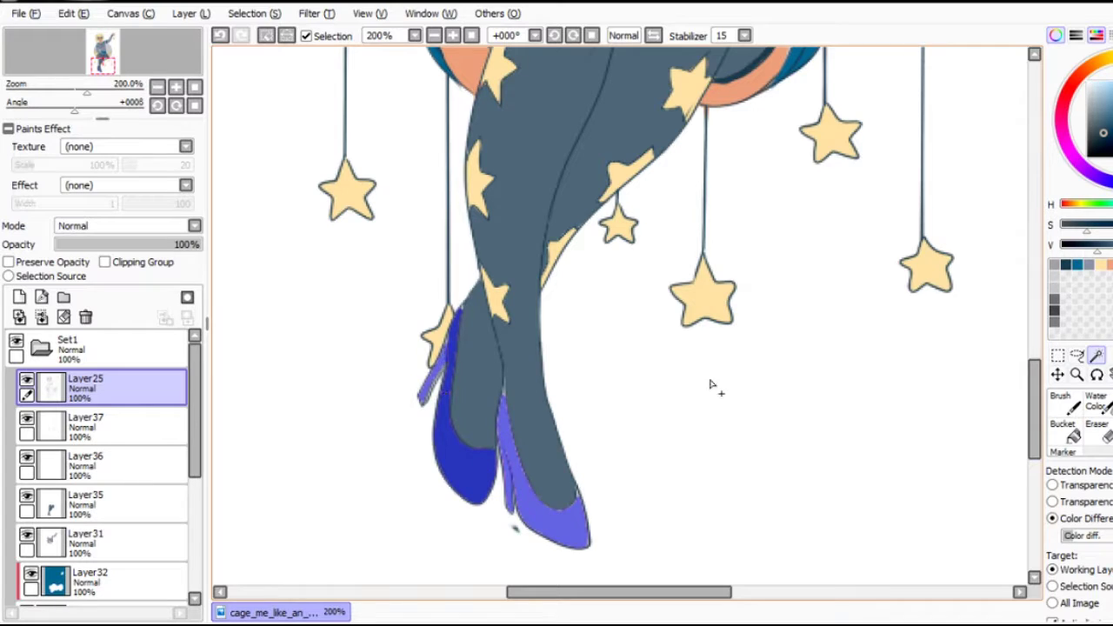
Fill the selected high-heeled shoes with dark navy on Layer37 and clear the selection.
{"action": "left_click", "coordinate": [87, 421]}
{"action": "key", "text": "e"}
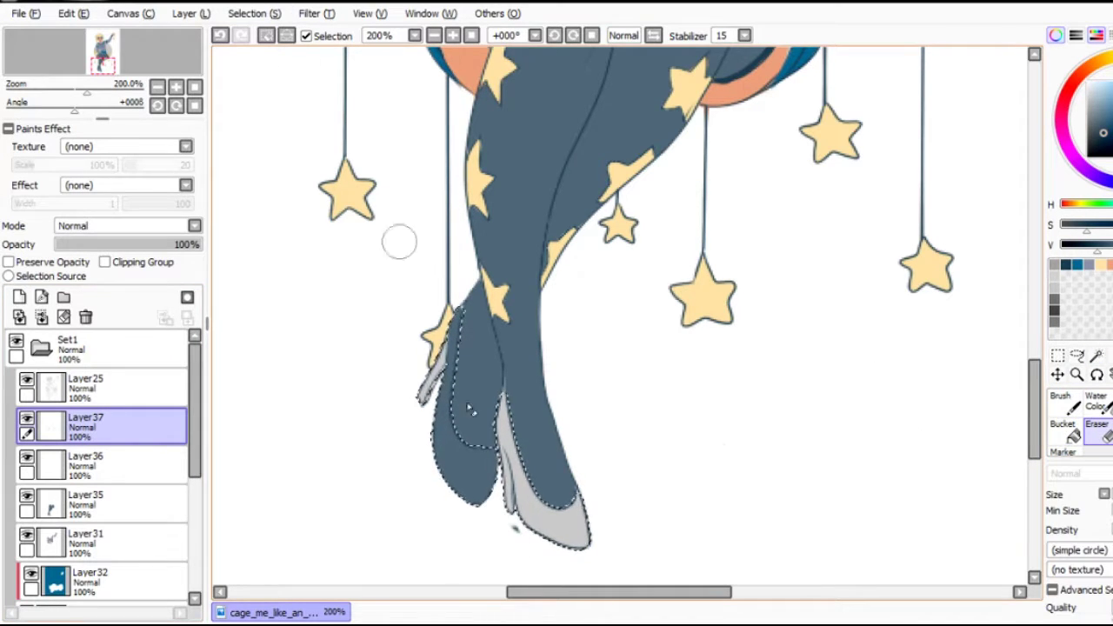
{"action": "left_click", "coordinate": [1063, 426]}
{"action": "left_click", "coordinate": [487, 443]}
{"action": "key", "text": "ctrl+d"}
{"action": "left_click", "coordinate": [1062, 400]}
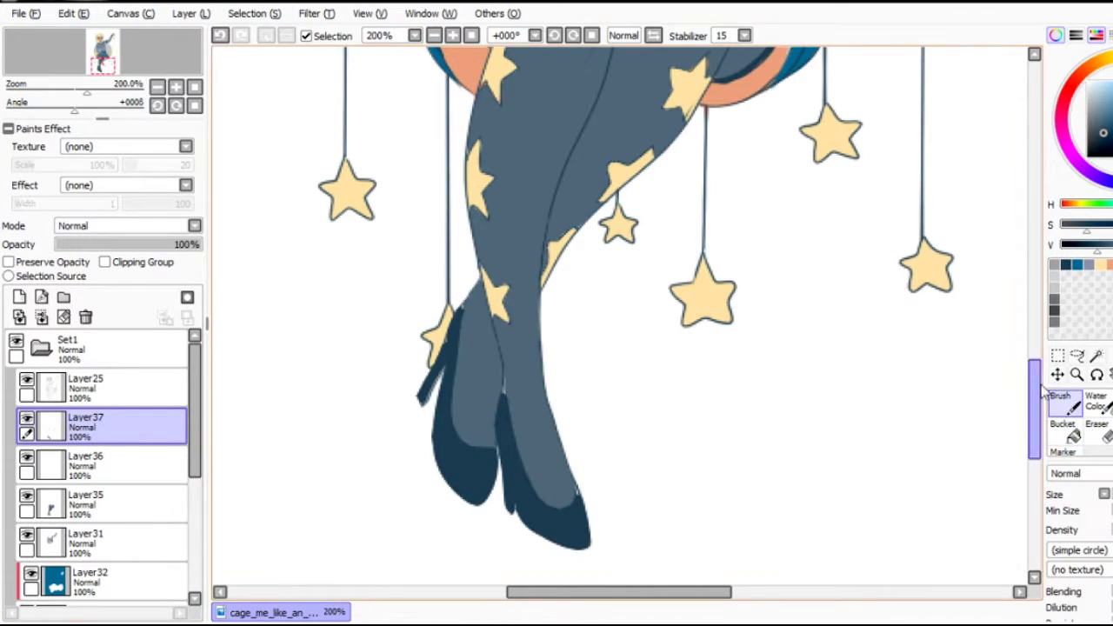
Darken the navy of both shoes on Layer37 with the Hue and Saturation filter.
{"action": "key", "text": "e"}
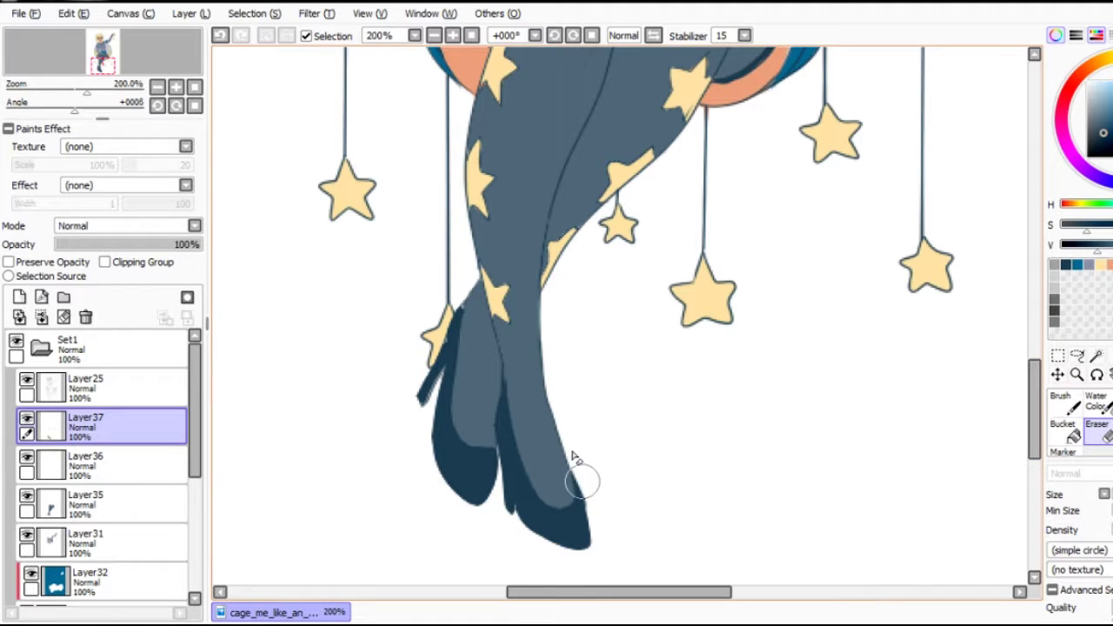
{"action": "key", "text": "b"}
{"action": "key", "text": "ctrl+u"}
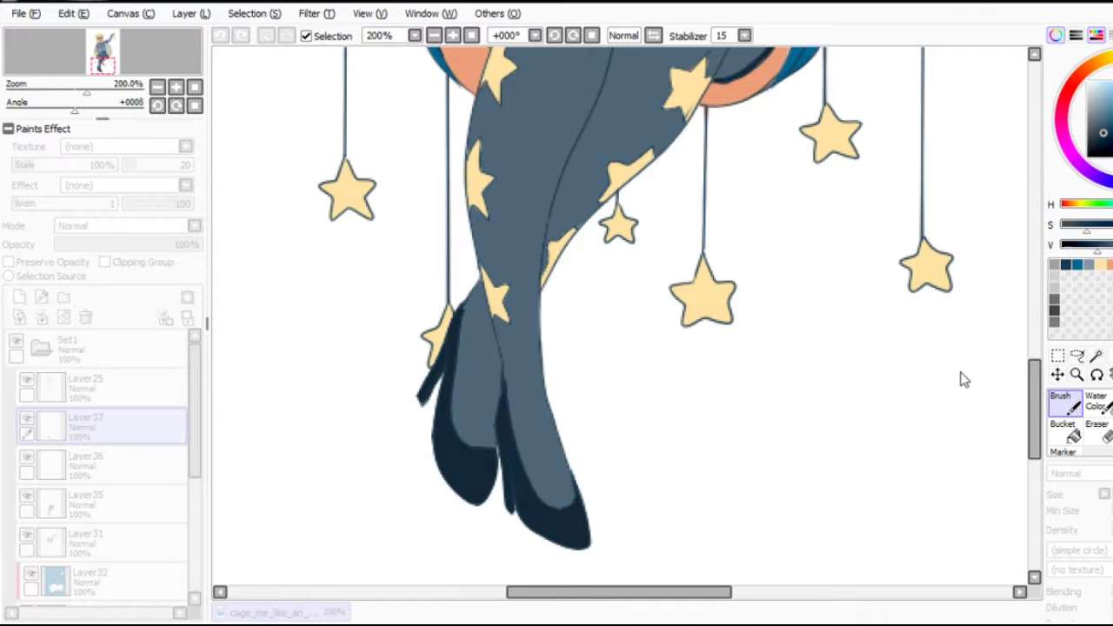
{"action": "key", "text": "Return"}
Select all the STARGAZER letters on the sweater with the Magic Wand on Layer25.
{"action": "left_click", "coordinate": [434, 35]}
{"action": "left_click", "coordinate": [453, 35]}
{"action": "scroll", "coordinate": [766, 200], "scroll_direction": "up", "scroll_amount": 5}
{"action": "scroll", "coordinate": [1031, 301], "scroll_direction": "up", "scroll_amount": 2}
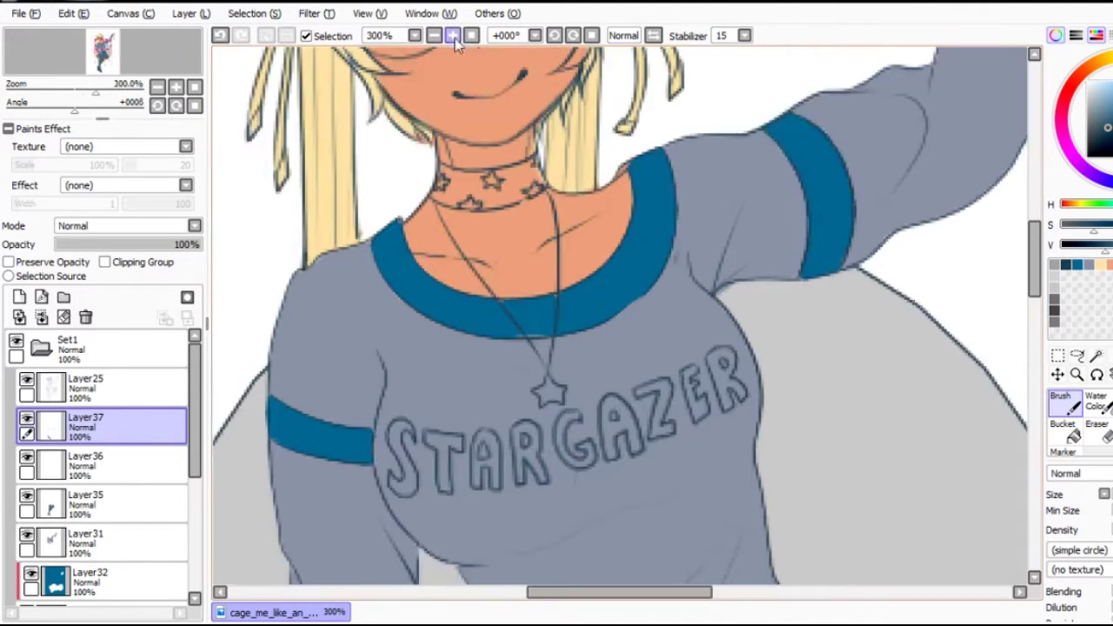
{"action": "scroll", "coordinate": [1031, 302], "scroll_direction": "down", "scroll_amount": 1}
{"action": "left_click", "coordinate": [1097, 357]}
{"action": "left_click", "coordinate": [86, 383]}
{"action": "left_click", "coordinate": [402, 364]}
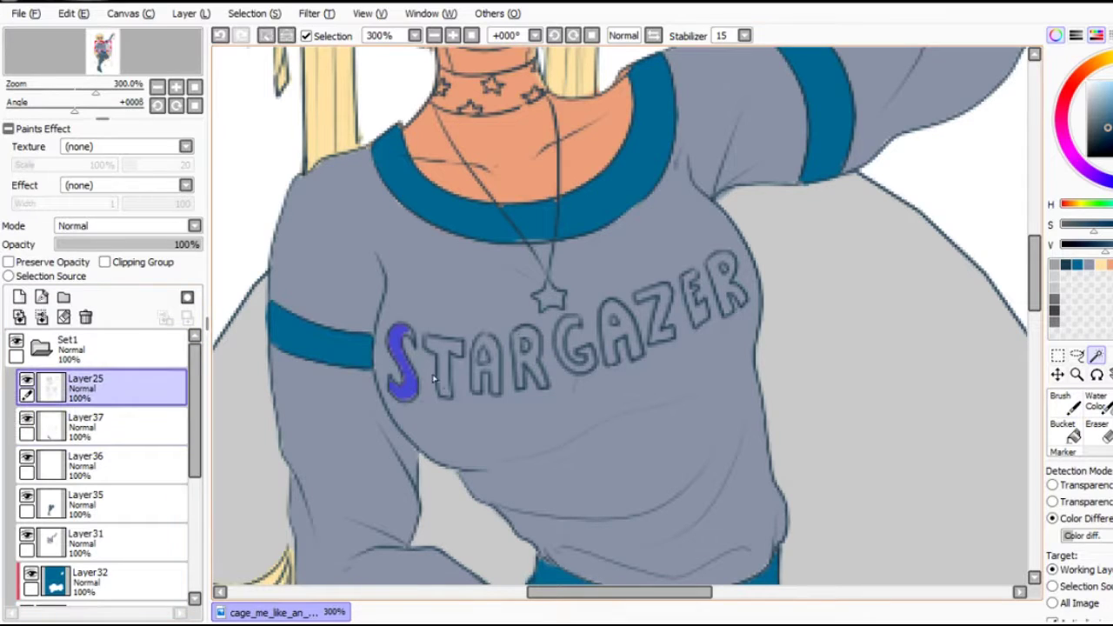
{"action": "left_click", "coordinate": [574, 348]}
{"action": "left_click", "coordinate": [641, 329]}
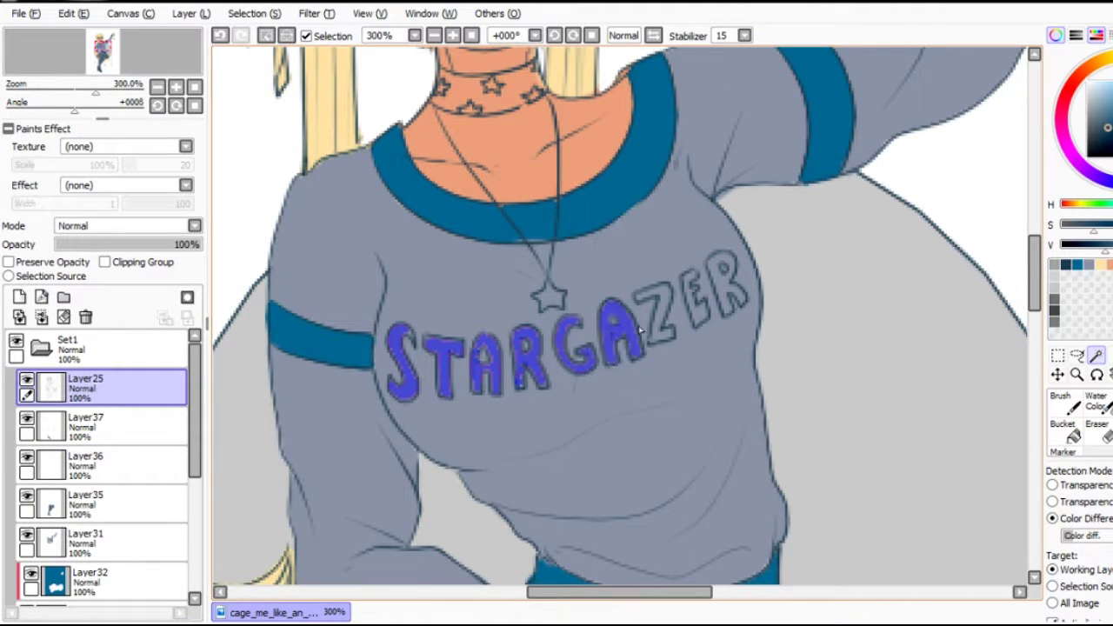
{"action": "left_click", "coordinate": [724, 289]}
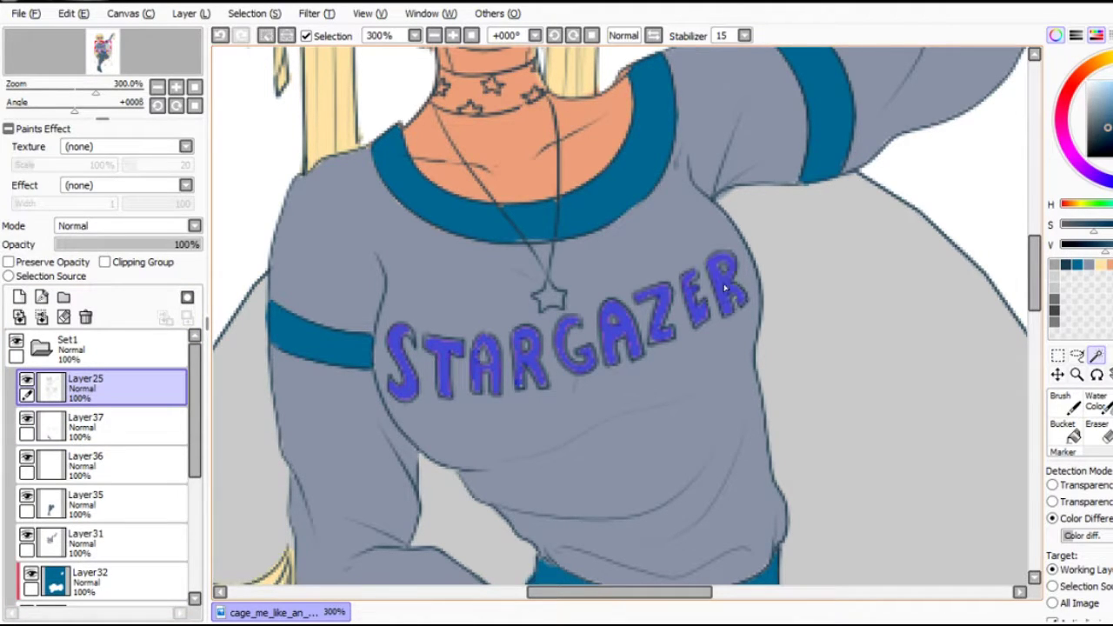
Paint the selected STARGAZER letters dark navy on Layer37 and clear the selection.
{"action": "left_click", "coordinate": [85, 423]}
{"action": "left_click", "coordinate": [1061, 402]}
{"action": "left_click_drag", "start_coordinate": [620, 315], "coordinate": [452, 365]}
{"action": "key", "text": "ctrl+minus"}
{"action": "key", "text": "ctrl+plus"}
{"action": "left_click", "coordinate": [85, 384]}
{"action": "left_click", "coordinate": [86, 424]}
{"action": "key", "text": "ctrl+d"}
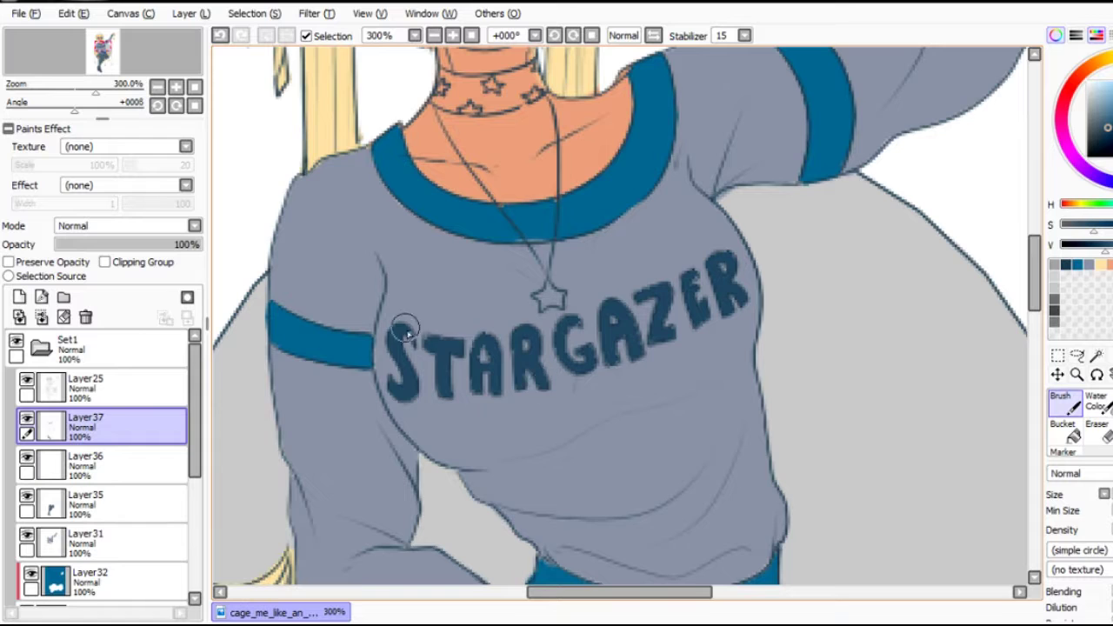
Touch up the gaps beside the thighs with the skin color on Layer27 and the hair color on Layer28.
{"action": "key", "text": "ctrl+minus"}
{"action": "left_click", "coordinate": [470, 35]}
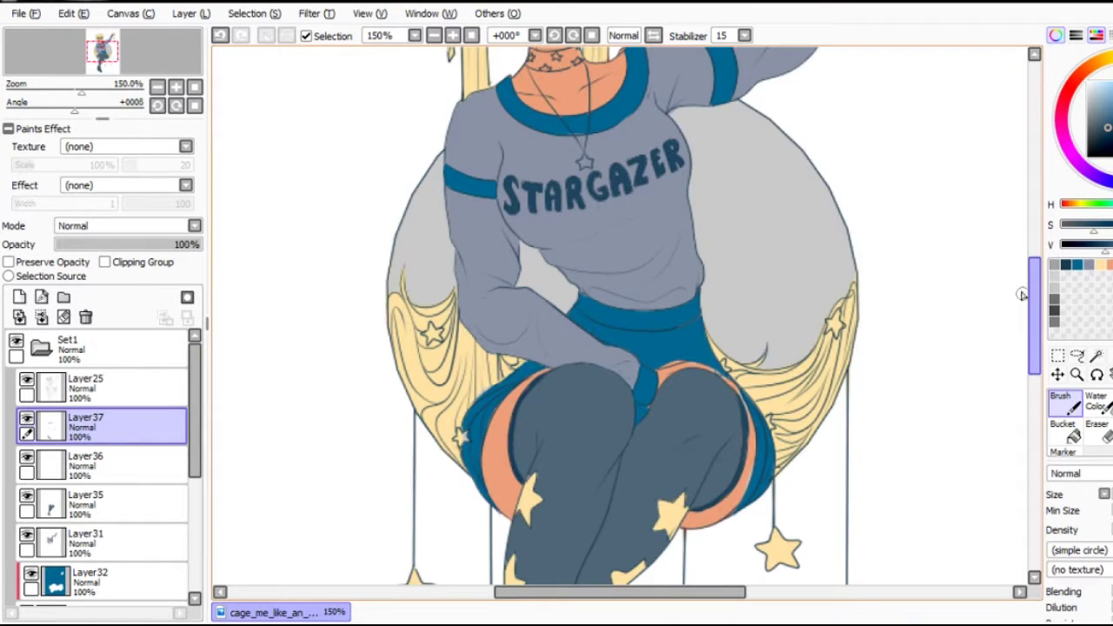
{"action": "key", "text": "ctrl+plus"}
{"action": "scroll", "coordinate": [733, 458], "scroll_direction": "down", "scroll_amount": 3}
{"action": "scroll", "coordinate": [162, 504], "scroll_direction": "down", "scroll_amount": 3}
{"action": "left_click", "coordinate": [162, 507]}
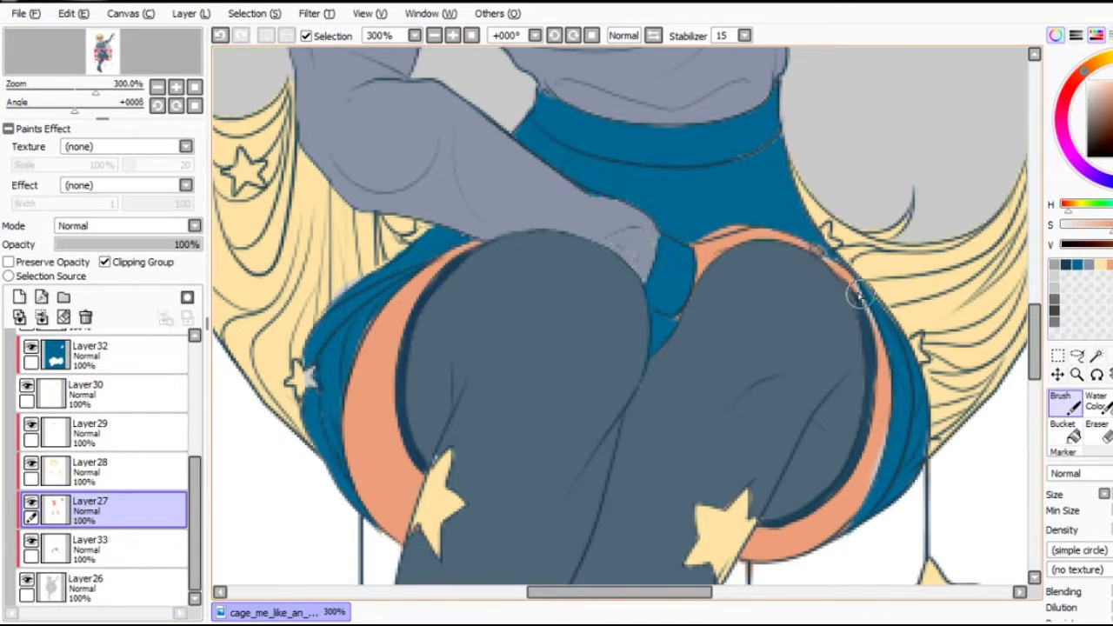
{"action": "left_click", "coordinate": [130, 471]}
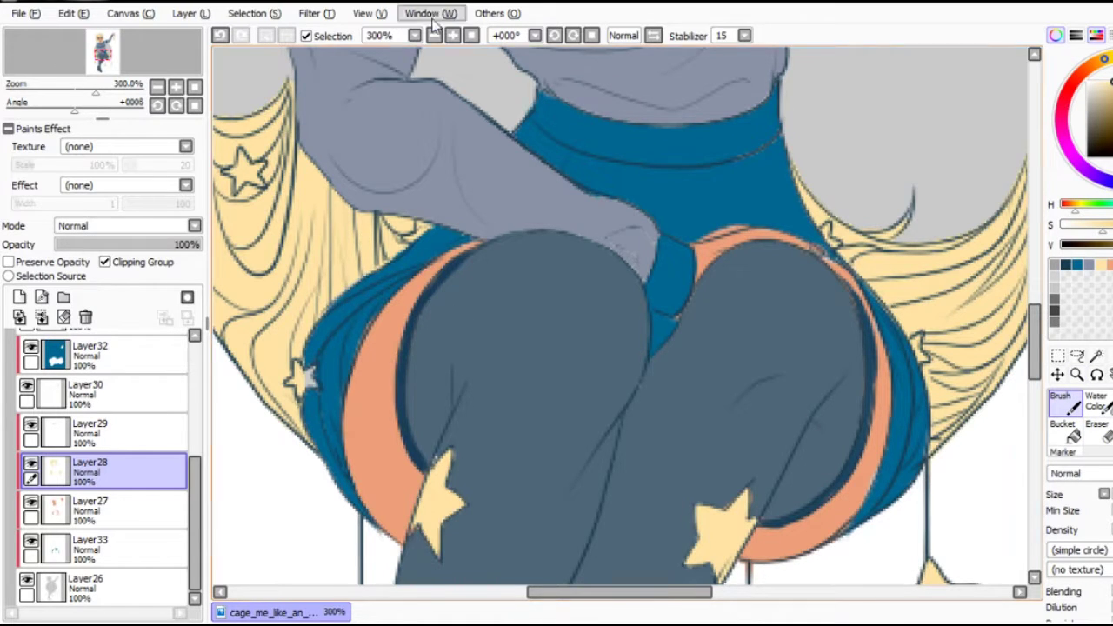
Paint the choker dark navy around its small stars on Layer28.
{"action": "left_click", "coordinate": [452, 36]}
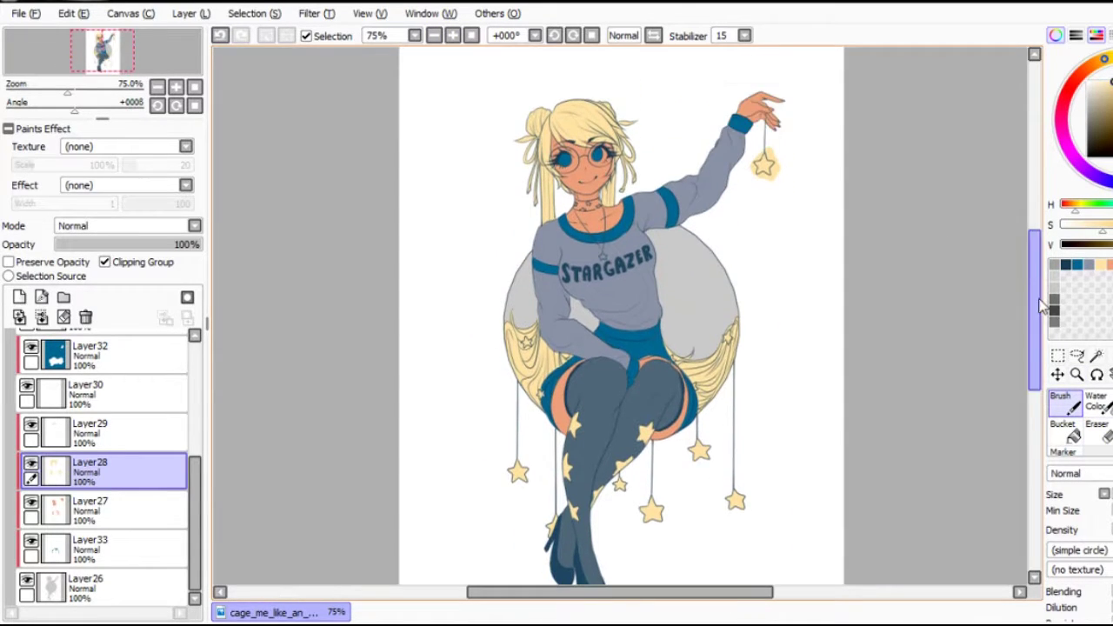
{"action": "scroll", "coordinate": [1040, 306], "scroll_direction": "up", "scroll_amount": 3}
{"action": "scroll", "coordinate": [1031, 313], "scroll_direction": "up", "scroll_amount": 2}
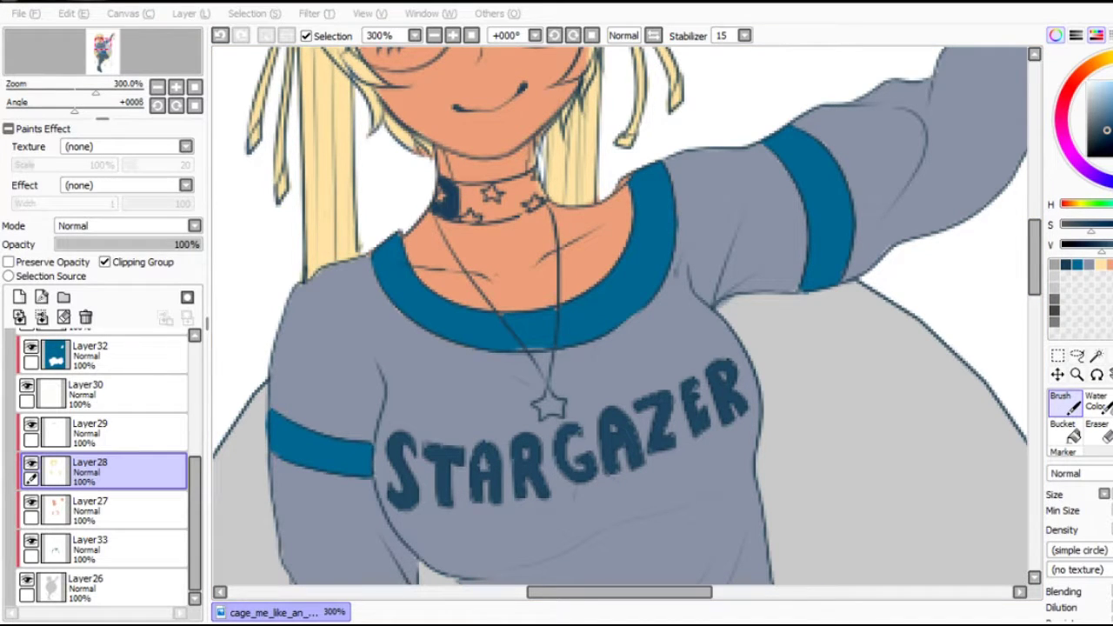
{"action": "left_click", "coordinate": [457, 210]}
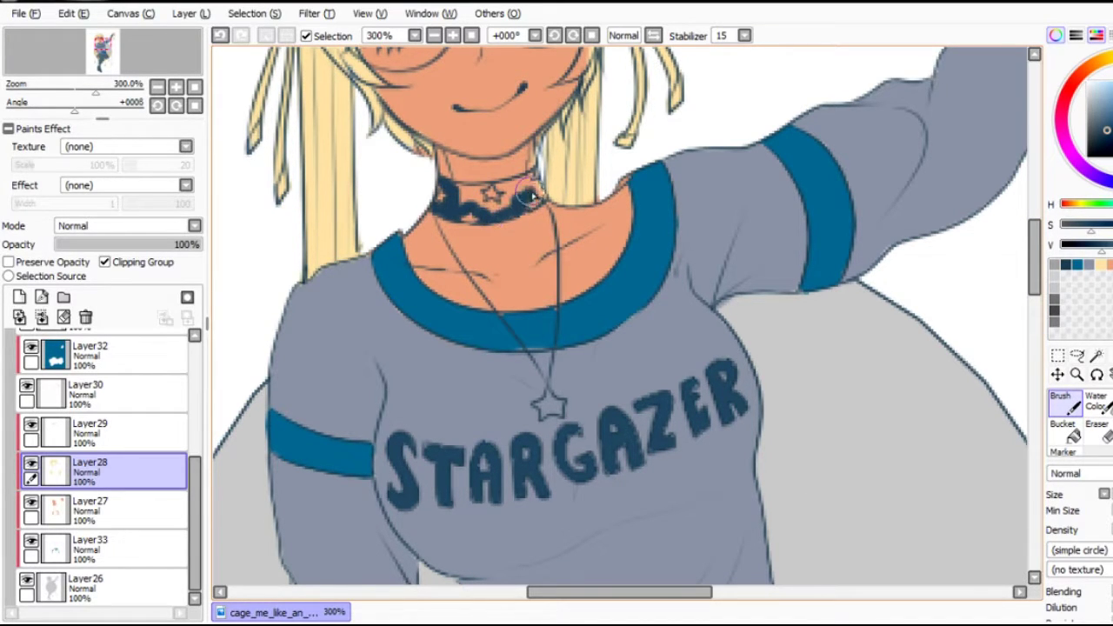
{"action": "left_click_drag", "start_coordinate": [524, 189], "coordinate": [458, 191]}
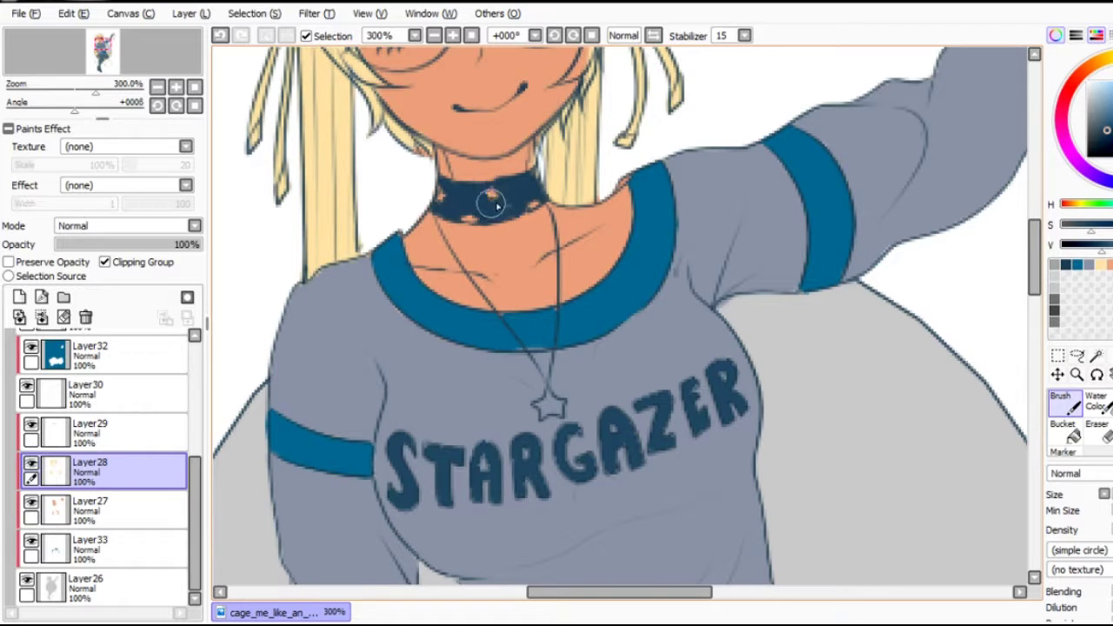
Paint the choker's stars pale yellow, sampling the hair color, and add a new layer below Layer28.
{"action": "left_click", "coordinate": [554, 161], "text": "alt"}
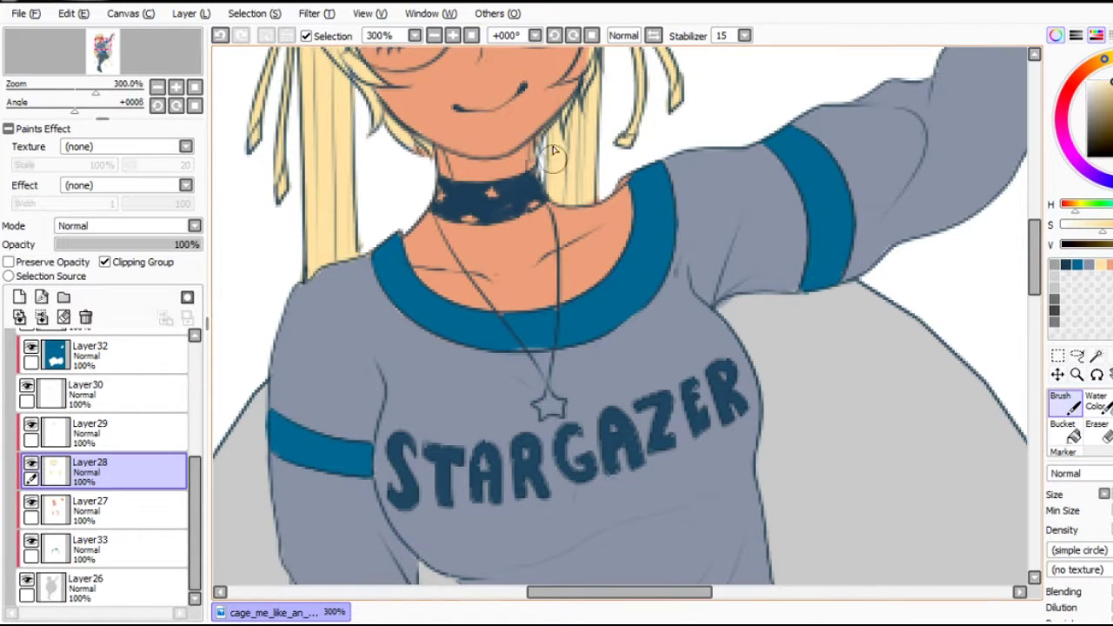
{"action": "key", "text": "ctrl+shift+n"}
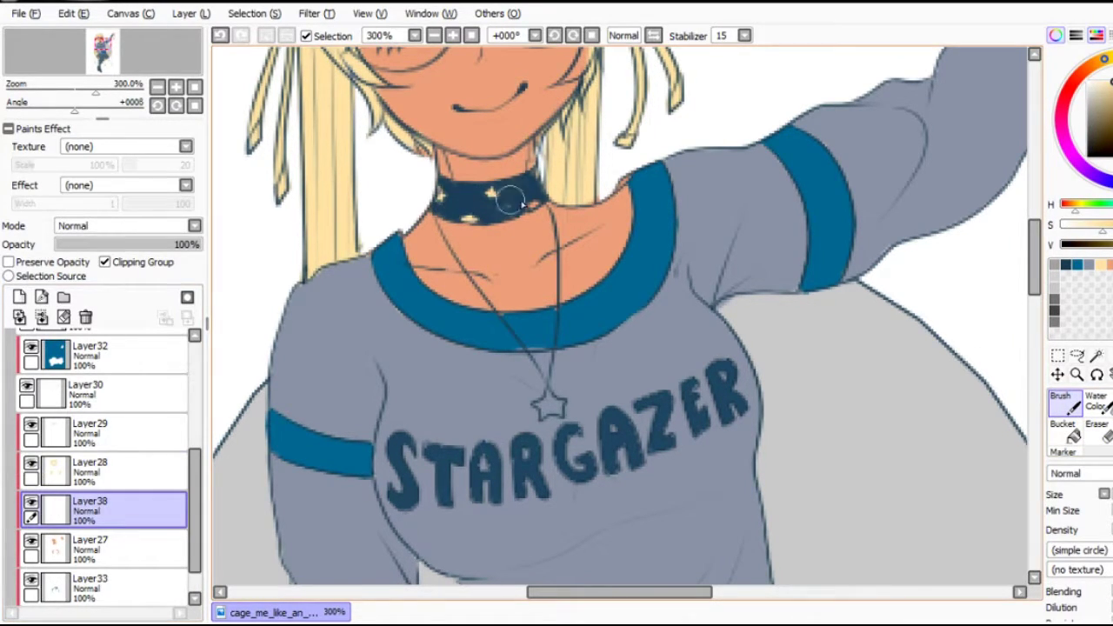
{"action": "key", "text": "Up"}
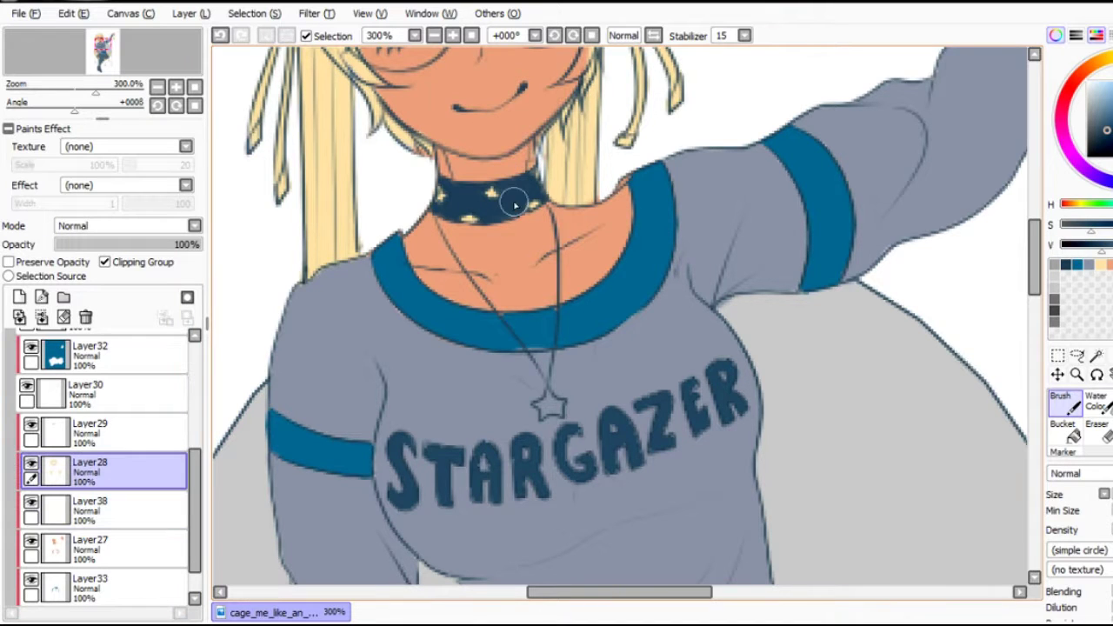
Paint the necklace's star pendant pale yellow on Layer37.
{"action": "left_click", "coordinate": [434, 34]}
{"action": "left_click", "coordinate": [434, 35]}
{"action": "left_click", "coordinate": [453, 35]}
{"action": "scroll", "coordinate": [964, 275], "scroll_direction": "up", "scroll_amount": 4}
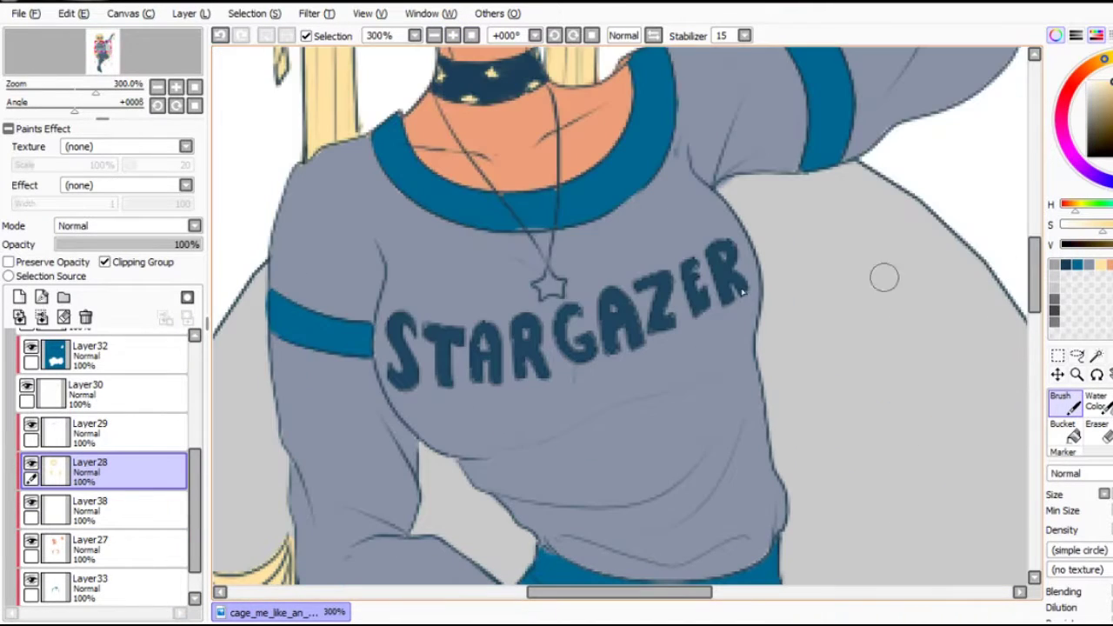
{"action": "key", "text": "Up"}
{"action": "key", "text": "Up"}
{"action": "key", "text": "Up"}
{"action": "key", "text": "Up"}
{"action": "key", "text": "Up"}
{"action": "key", "text": "Up"}
{"action": "key", "text": "Up"}
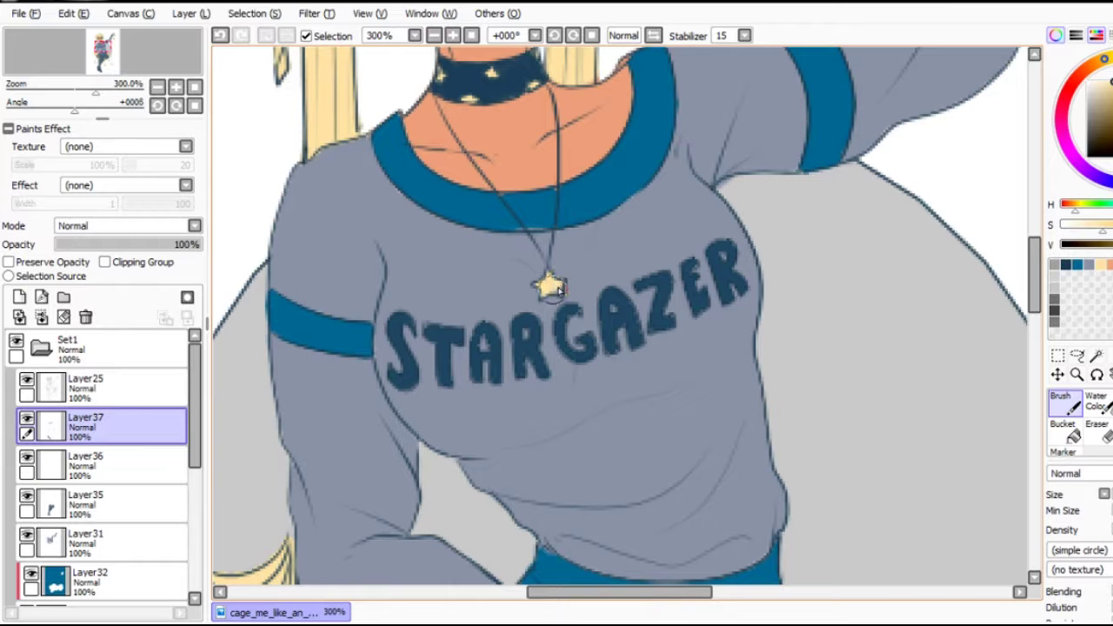
Paint both pointed ears in the skin color on a new clipped layer above Layer29.
{"action": "scroll", "coordinate": [1035, 367], "scroll_direction": "down", "scroll_amount": 3}
{"action": "scroll", "coordinate": [1035, 367], "scroll_direction": "up", "scroll_amount": 1}
{"action": "left_click_drag", "start_coordinate": [1035, 324], "coordinate": [1035, 261]}
{"action": "left_click", "coordinate": [453, 35]}
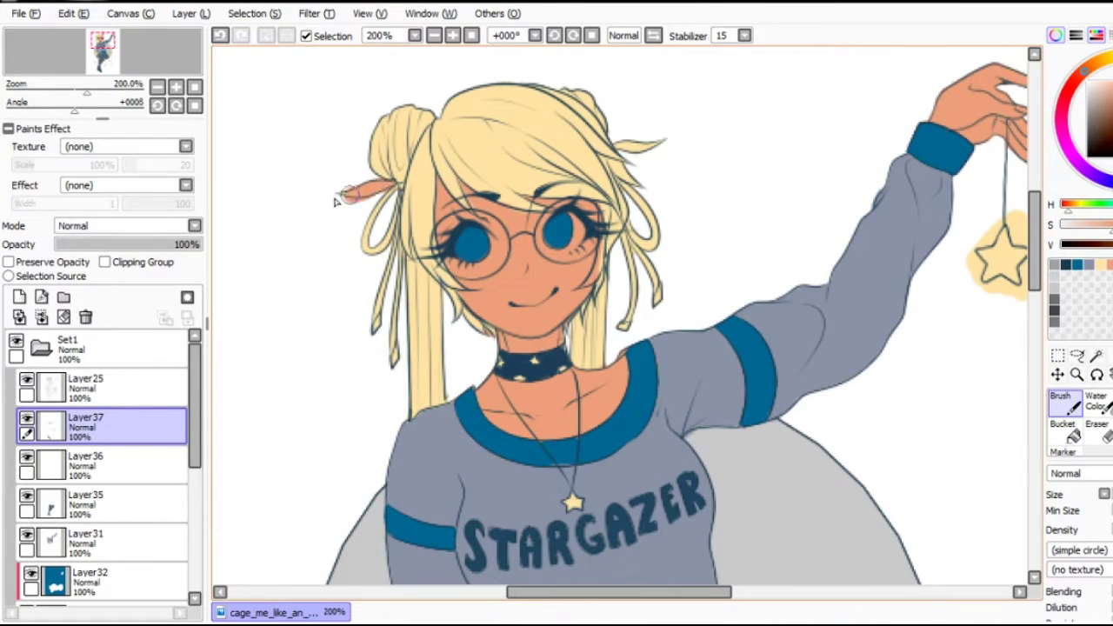
{"action": "scroll", "coordinate": [110, 396], "scroll_direction": "down", "scroll_amount": 5}
{"action": "left_click", "coordinate": [110, 396]}
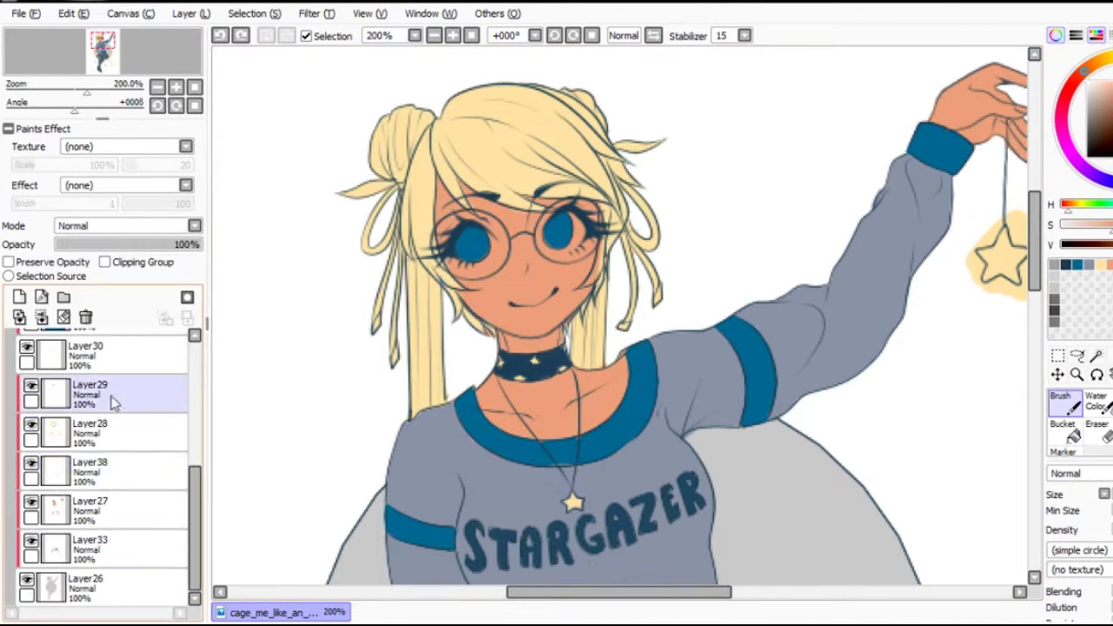
{"action": "left_click", "coordinate": [19, 297]}
{"action": "left_click", "coordinate": [104, 262]}
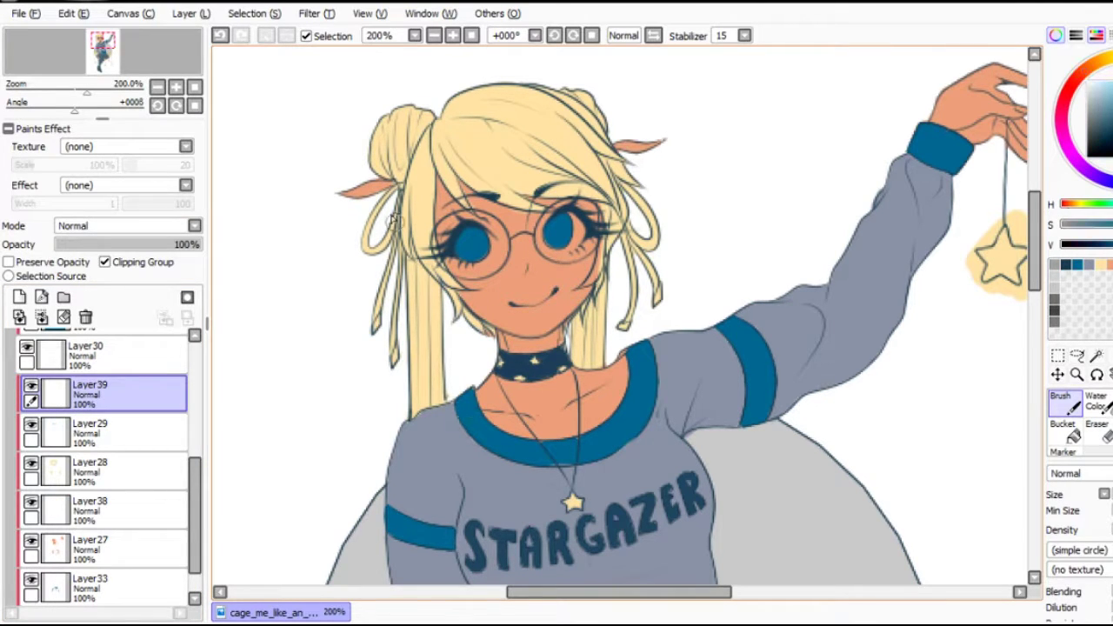
Paint the hair ribbons on both sides of the head dark blue on Layer39.
{"action": "left_click_drag", "start_coordinate": [397, 255], "coordinate": [396, 365]}
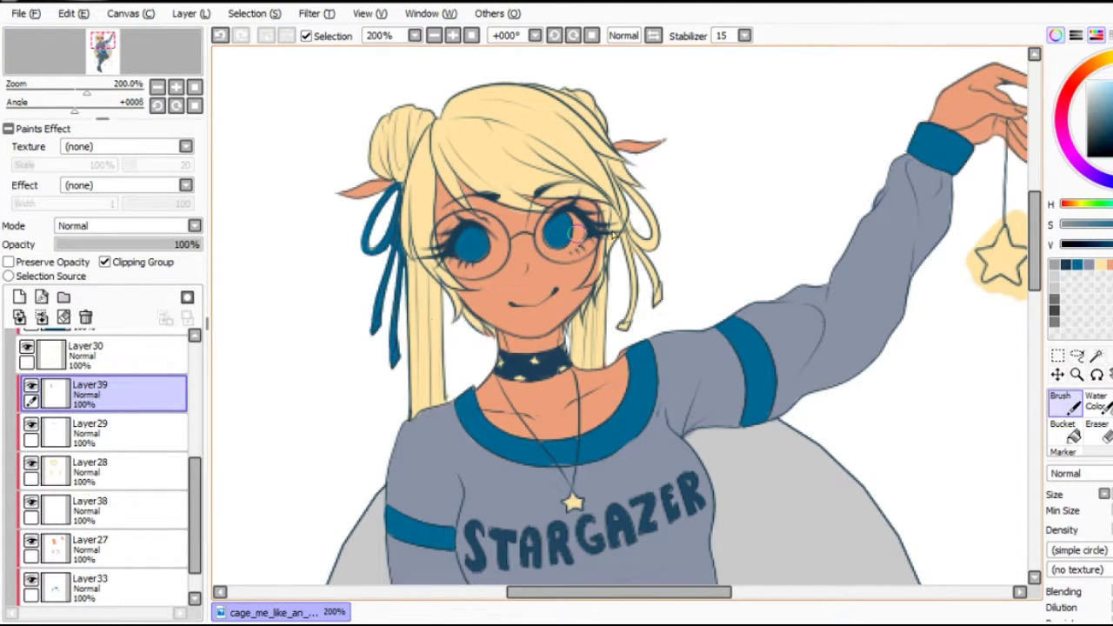
{"action": "left_click_drag", "start_coordinate": [623, 245], "coordinate": [621, 328]}
{"action": "left_click_drag", "start_coordinate": [642, 252], "coordinate": [658, 304]}
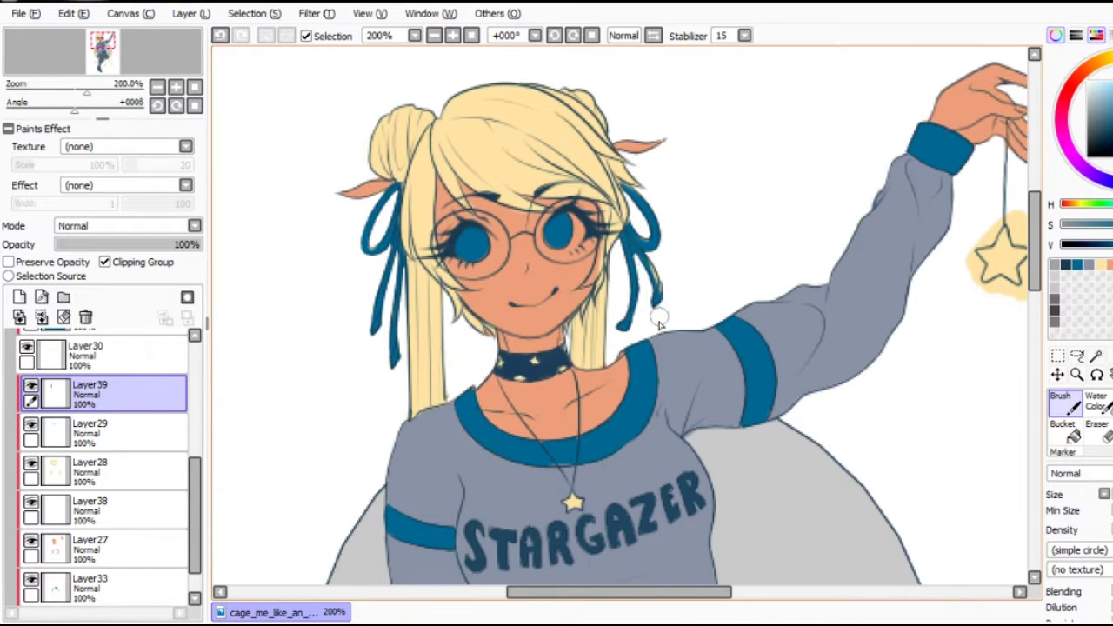
Recolor both hair ribbons with the sweater's grey-blue swatch using the Bucket on Layer39.
{"action": "left_click", "coordinate": [432, 35]}
{"action": "left_click", "coordinate": [433, 36]}
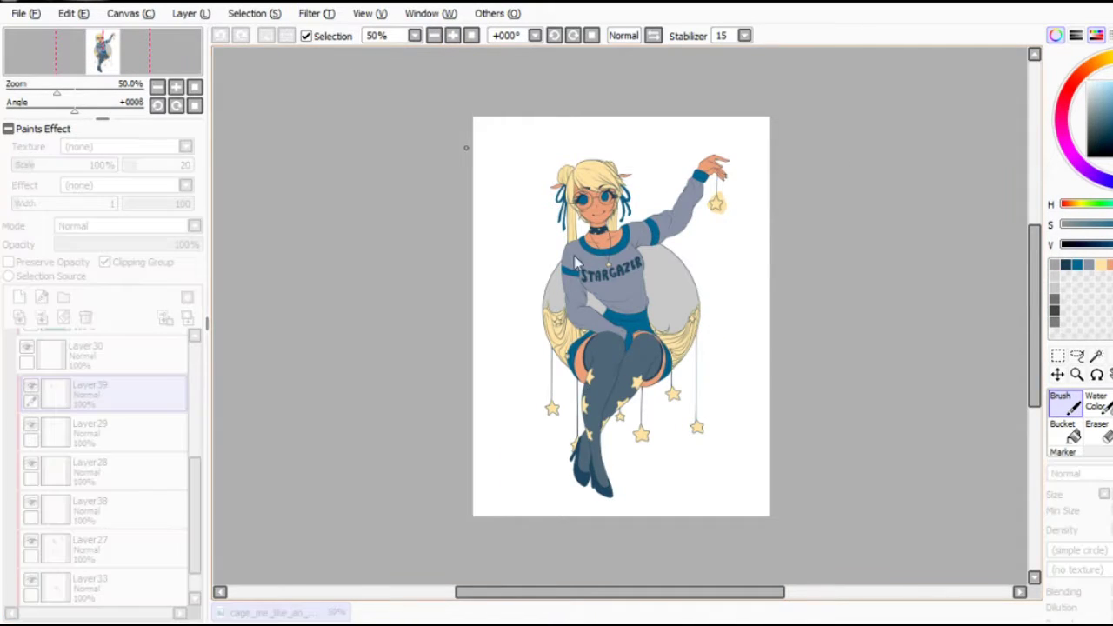
{"action": "key", "text": "ctrl+plus"}
{"action": "left_click_drag", "start_coordinate": [1035, 383], "coordinate": [1036, 226]}
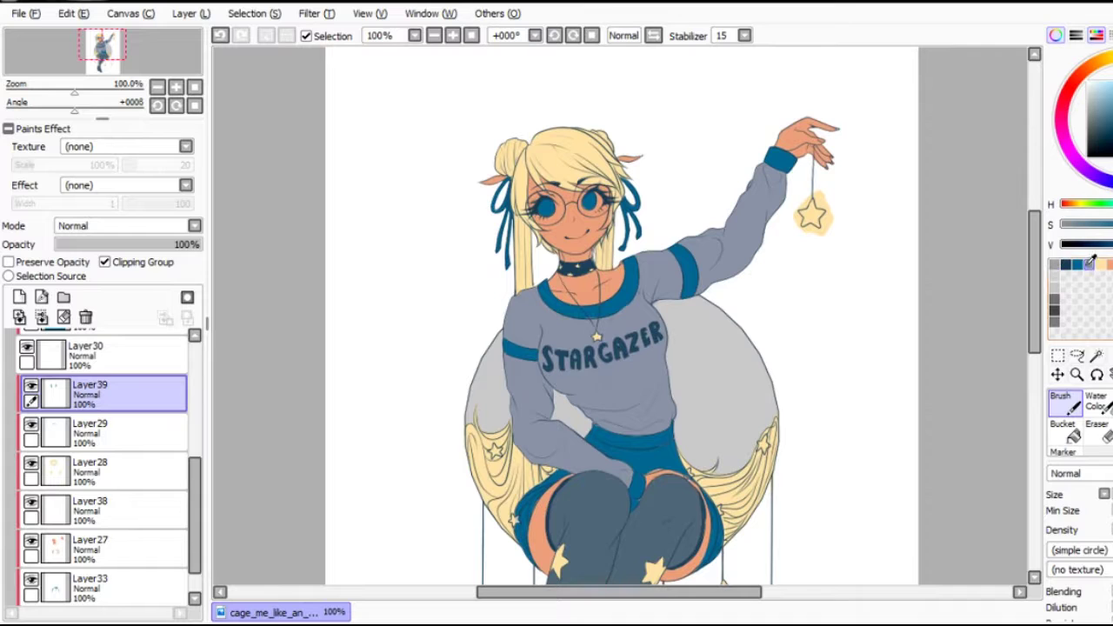
{"action": "left_click", "coordinate": [1063, 428]}
{"action": "left_click", "coordinate": [19, 296]}
{"action": "key", "text": "ctrl+z"}
{"action": "key", "text": "ctrl+z"}
{"action": "key", "text": "ctrl+z"}
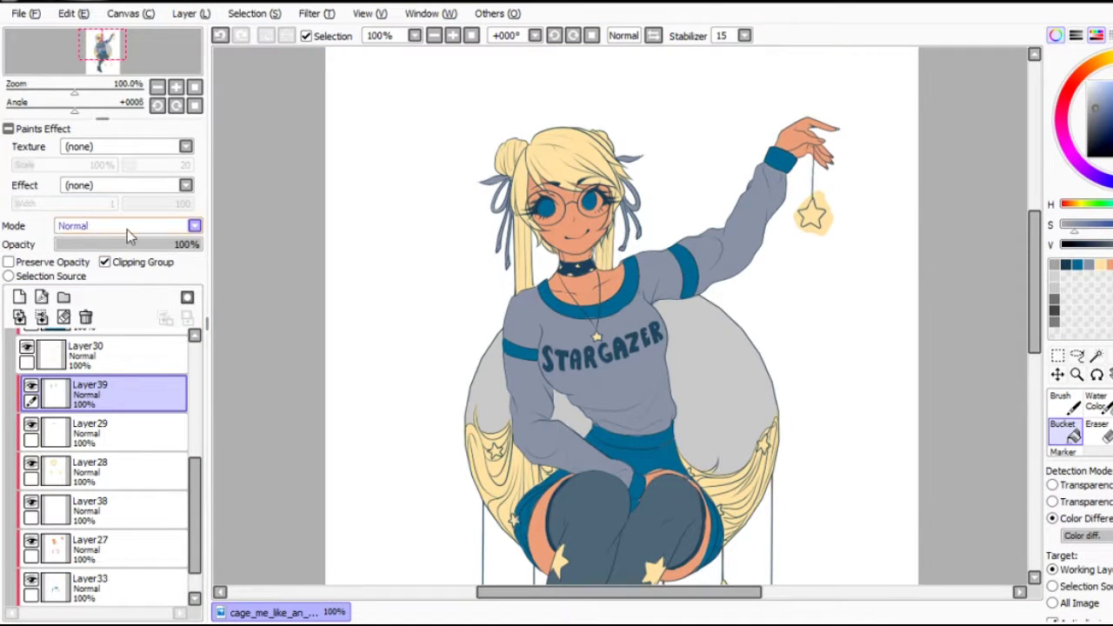
Paint the small stars in the long hair around the moon salmon on a new layer above Layer39.
{"action": "key", "text": "ctrl+minus"}
{"action": "left_click", "coordinate": [452, 36]}
{"action": "left_click", "coordinate": [452, 36]}
{"action": "left_click", "coordinate": [1062, 402]}
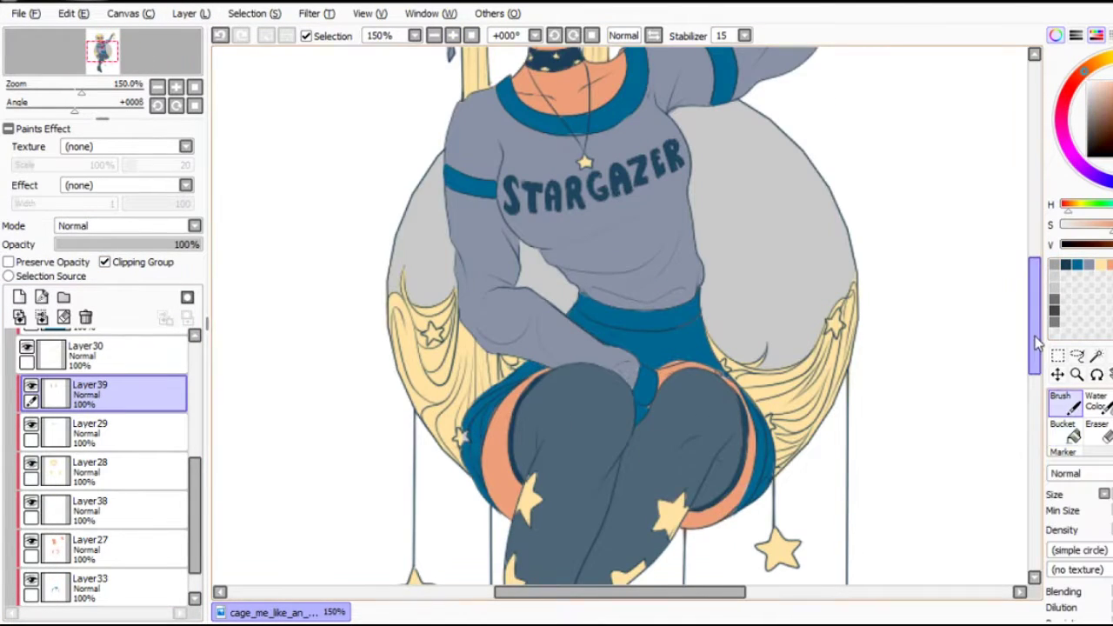
{"action": "scroll", "coordinate": [1027, 326], "scroll_direction": "down", "scroll_amount": 1}
{"action": "left_click", "coordinate": [20, 296]}
{"action": "key", "text": "ctrl+plus"}
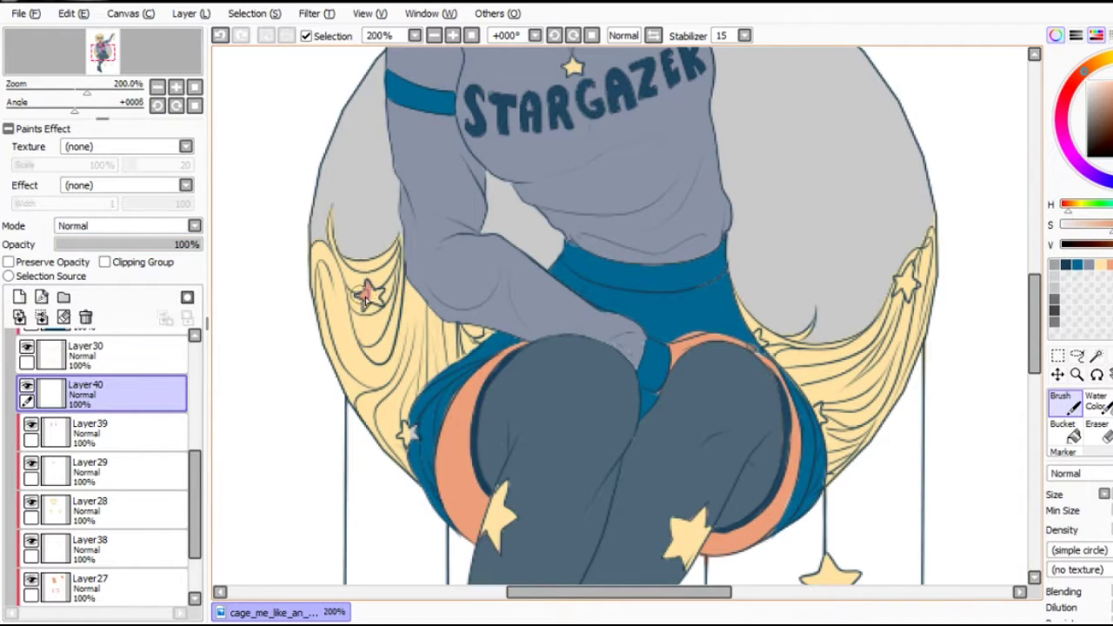
{"action": "left_click", "coordinate": [220, 36]}
{"action": "key", "text": "e"}
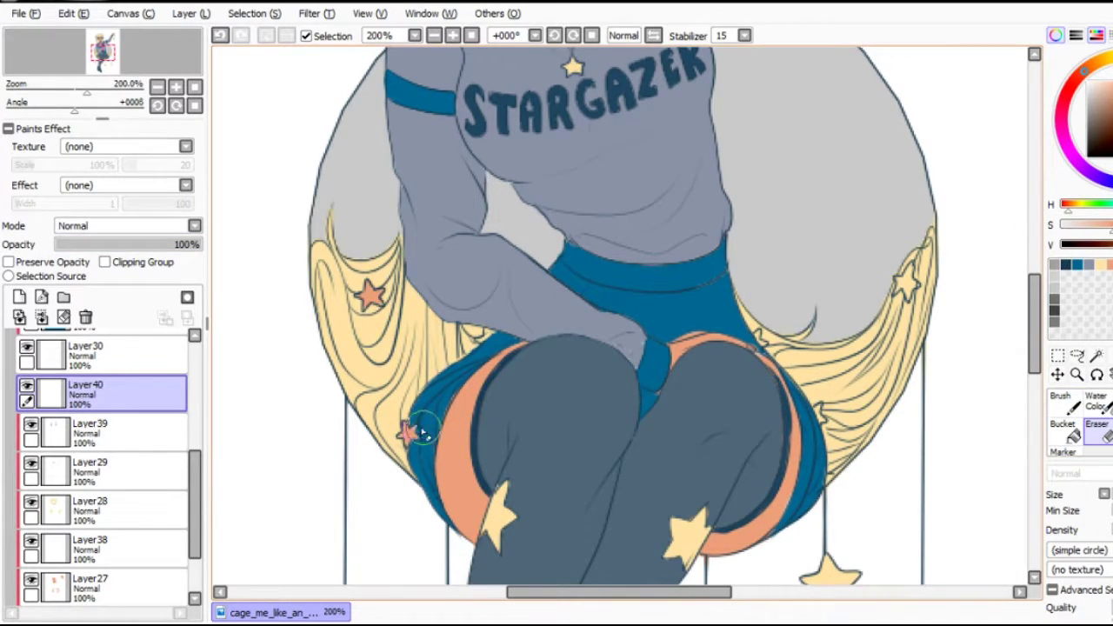
{"action": "left_click", "coordinate": [1056, 399]}
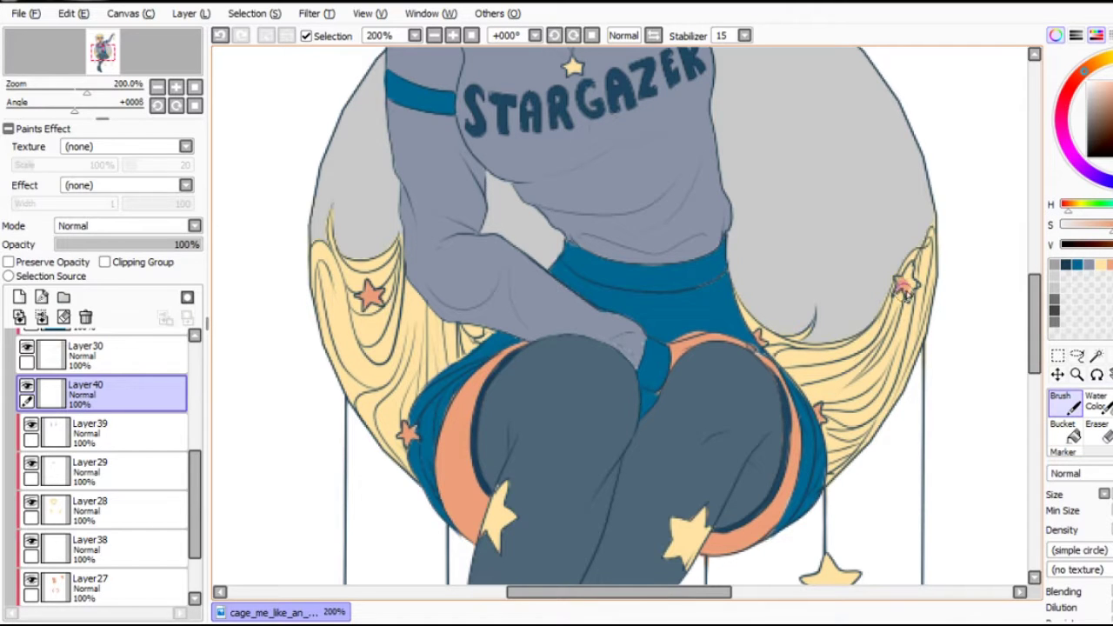
Select the gap between the hair strands beside the upper-left hair star with the Magic Wand on Layer25, undoing stray selections.
{"action": "left_click", "coordinate": [1097, 359]}
{"action": "scroll", "coordinate": [131, 374], "scroll_direction": "up", "scroll_amount": 5}
{"action": "left_click", "coordinate": [130, 383]}
{"action": "left_click", "coordinate": [379, 329]}
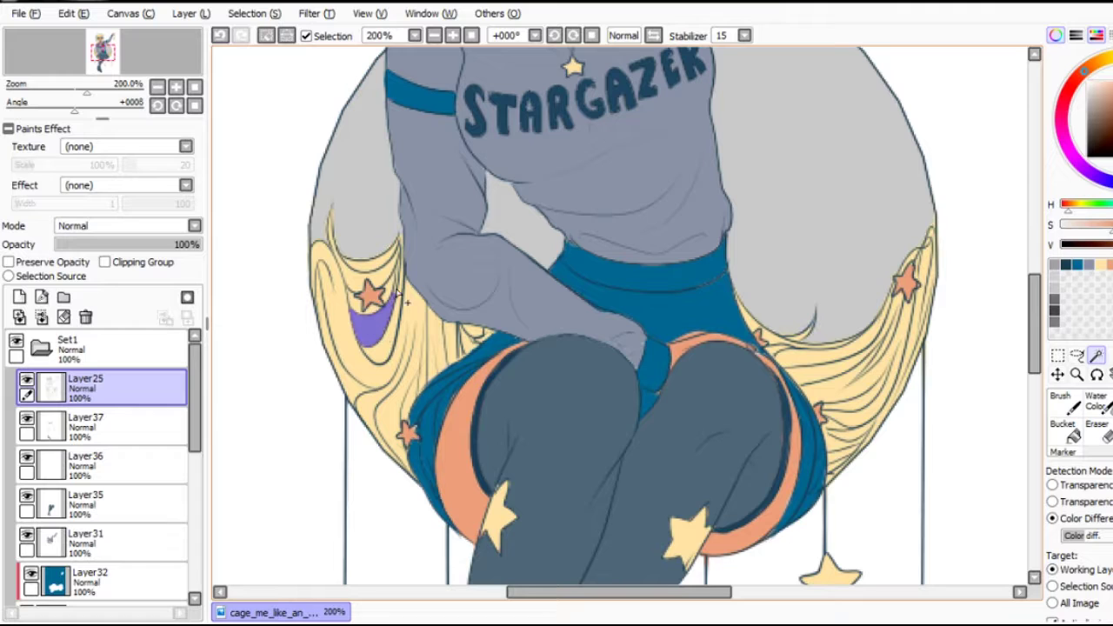
{"action": "left_click", "coordinate": [864, 405]}
{"action": "left_click", "coordinate": [861, 396]}
{"action": "left_click", "coordinate": [220, 35]}
{"action": "left_click", "coordinate": [222, 34]}
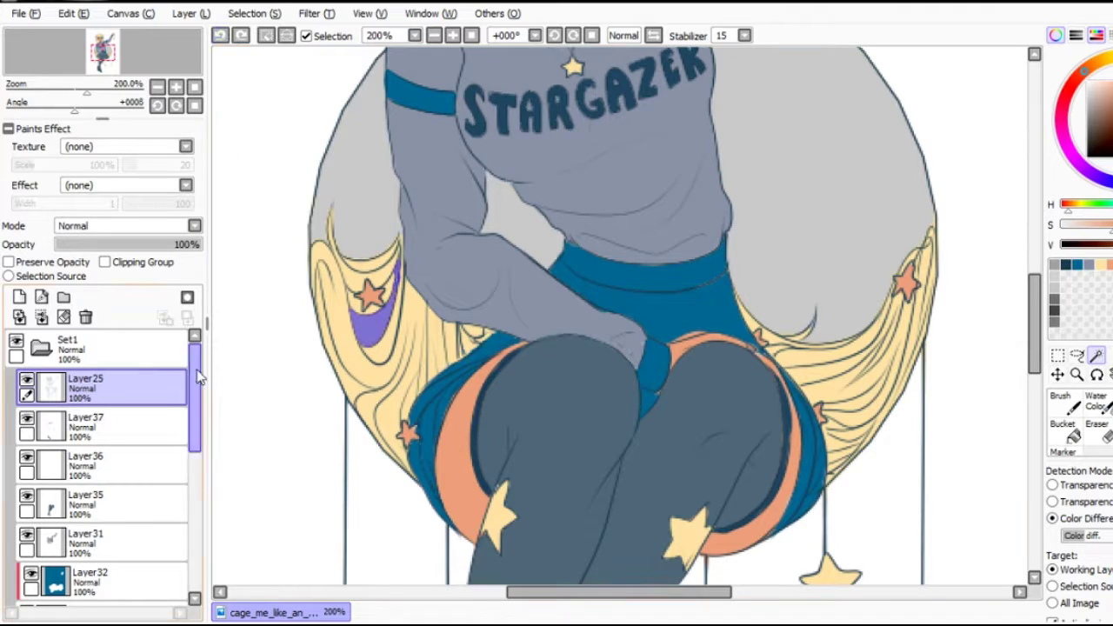
Erase the yellow hair color from the selected gap beside the upper-left hair star on Layer28.
{"action": "scroll", "coordinate": [104, 435], "scroll_direction": "down", "scroll_amount": 10}
{"action": "left_click", "coordinate": [104, 432]}
{"action": "left_click", "coordinate": [1097, 426]}
{"action": "left_click", "coordinate": [434, 35]}
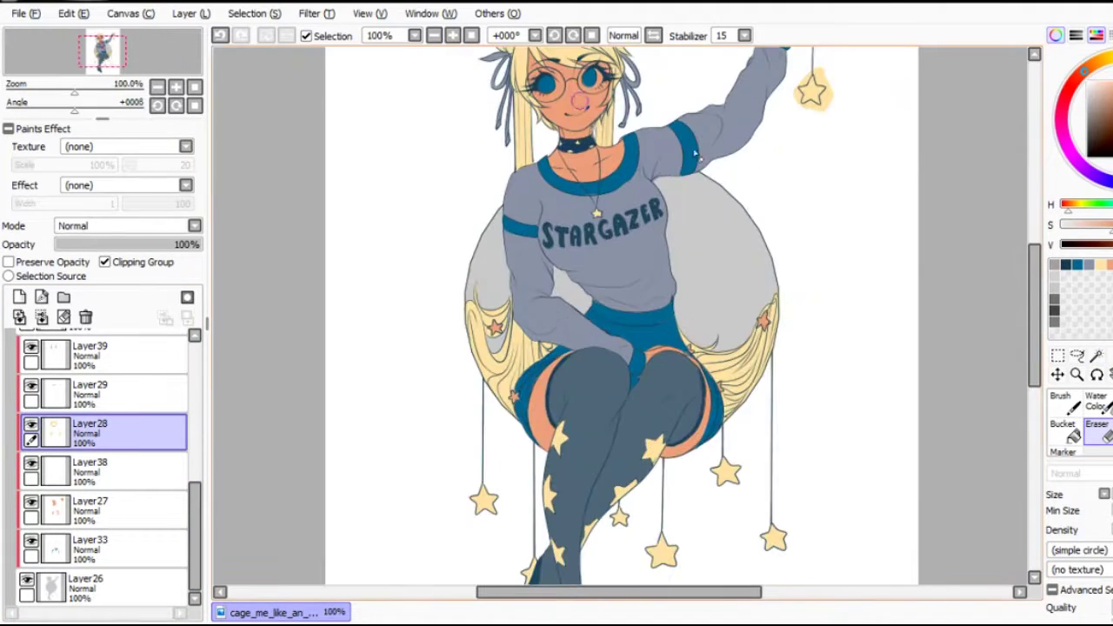
Paint the hanging stars below the moon salmon on a new layer, and move it beneath Layer31 as a clipping layer.
{"action": "scroll", "coordinate": [1035, 330], "scroll_direction": "up", "scroll_amount": 3}
{"action": "scroll", "coordinate": [1035, 331], "scroll_direction": "down", "scroll_amount": 6}
{"action": "left_click", "coordinate": [1074, 409]}
{"action": "scroll", "coordinate": [105, 418], "scroll_direction": "up", "scroll_amount": 5}
{"action": "left_click", "coordinate": [96, 391]}
{"action": "key", "text": "ctrl+z"}
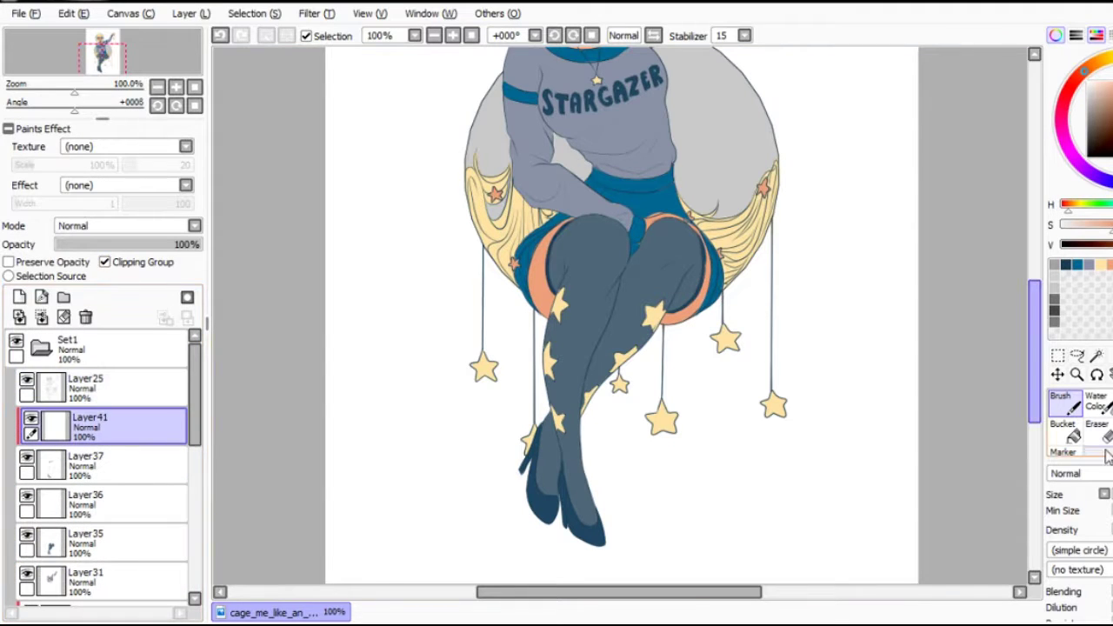
{"action": "mouse_move", "coordinate": [770, 402]}
{"action": "left_mouse_down"}
{"action": "mouse_move", "coordinate": [727, 341]}
{"action": "mouse_move", "coordinate": [626, 402]}
{"action": "mouse_move", "coordinate": [661, 422]}
{"action": "left_mouse_up"}
{"action": "left_click_drag", "start_coordinate": [482, 352], "coordinate": [485, 383]}
{"action": "left_click_drag", "start_coordinate": [522, 426], "coordinate": [519, 448]}
{"action": "left_click_drag", "start_coordinate": [105, 426], "coordinate": [131, 600]}
{"action": "left_click", "coordinate": [104, 261]}
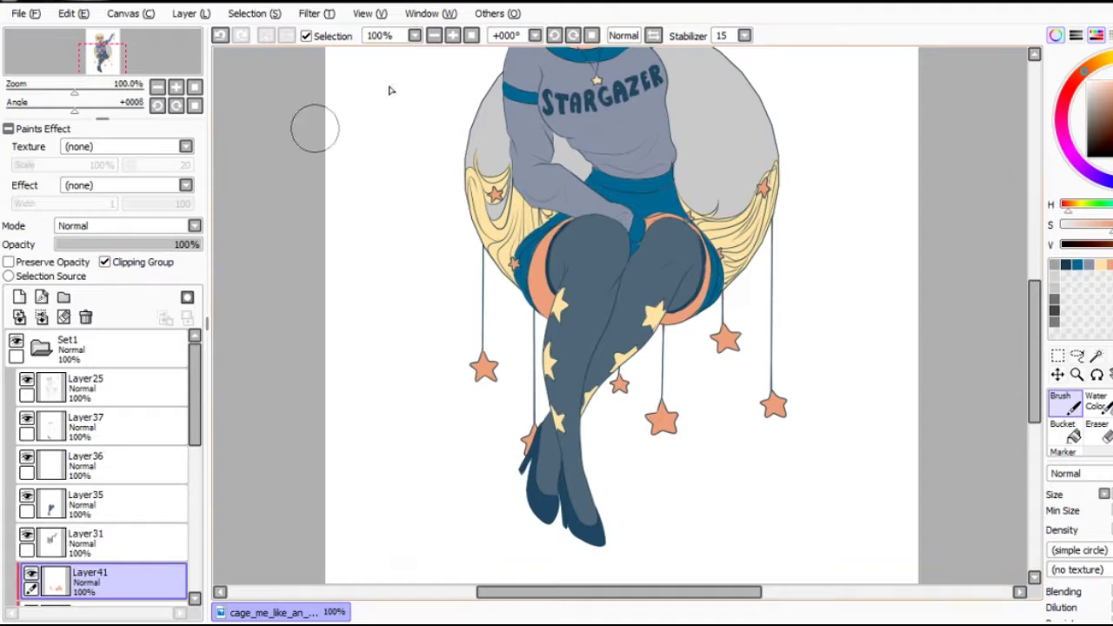
Try a dark blue Bucket fill on the moon area of Layer26, compare it with the original and undo it.
{"action": "left_click", "coordinate": [434, 35]}
{"action": "left_click", "coordinate": [470, 35]}
{"action": "scroll", "coordinate": [618, 313], "scroll_direction": "down", "scroll_amount": 3}
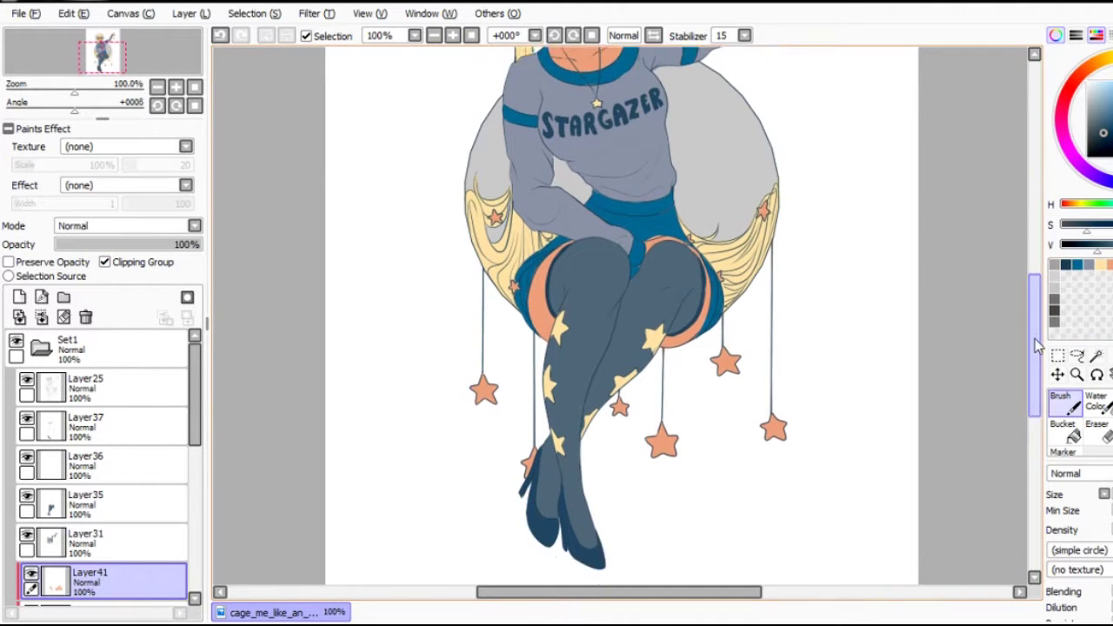
{"action": "scroll", "coordinate": [105, 470], "scroll_direction": "down", "scroll_amount": 3}
{"action": "left_click", "coordinate": [142, 586]}
{"action": "key", "text": "g"}
{"action": "left_click", "coordinate": [618, 208]}
{"action": "key", "text": "ctrl+z"}
{"action": "key", "text": "ctrl+y"}
{"action": "key", "text": "ctrl+z"}
{"action": "left_click", "coordinate": [434, 35]}
{"action": "key", "text": "ctrl+y"}
{"action": "key", "text": "ctrl+z"}
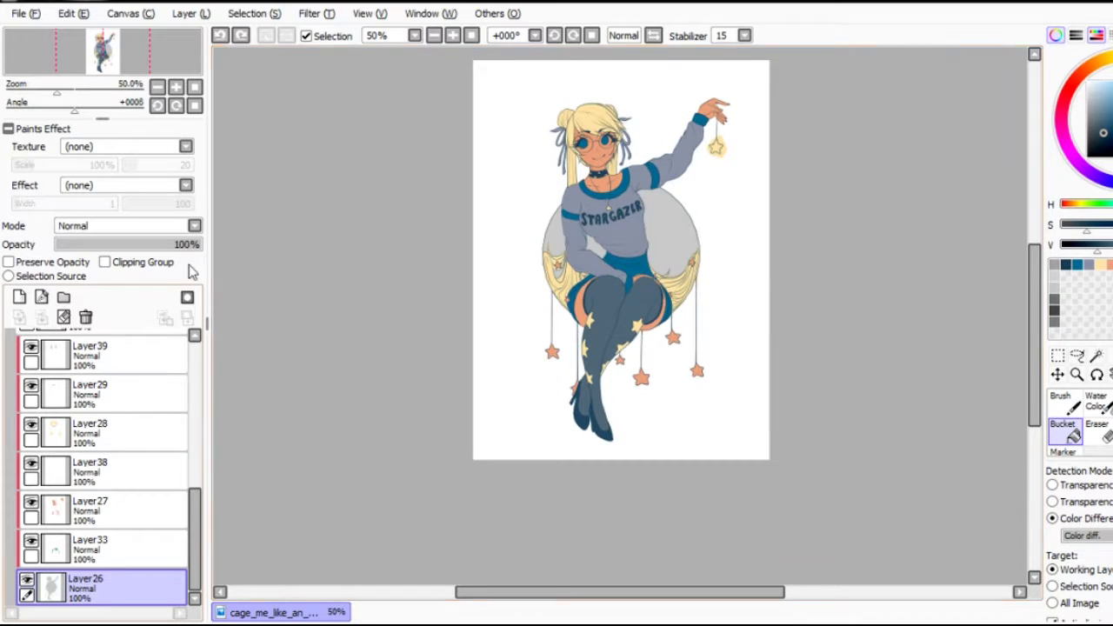
Paint the moon behind the girl dark blue on a new clipping layer directly above Layer26.
{"action": "left_click", "coordinate": [19, 297]}
{"action": "left_click", "coordinate": [104, 262]}
{"action": "left_click", "coordinate": [1063, 404]}
{"action": "left_click", "coordinate": [452, 35]}
{"action": "left_click_drag", "start_coordinate": [496, 104], "coordinate": [521, 209]}
{"action": "left_click_drag", "start_coordinate": [487, 131], "coordinate": [574, 227]}
{"action": "left_click_drag", "start_coordinate": [687, 96], "coordinate": [748, 226]}
{"action": "mouse_move", "coordinate": [195, 244]}
{"action": "left_mouse_down"}
{"action": "mouse_move", "coordinate": [141, 248]}
{"action": "mouse_move", "coordinate": [202, 244]}
{"action": "left_mouse_up"}
{"action": "left_click", "coordinate": [434, 35]}
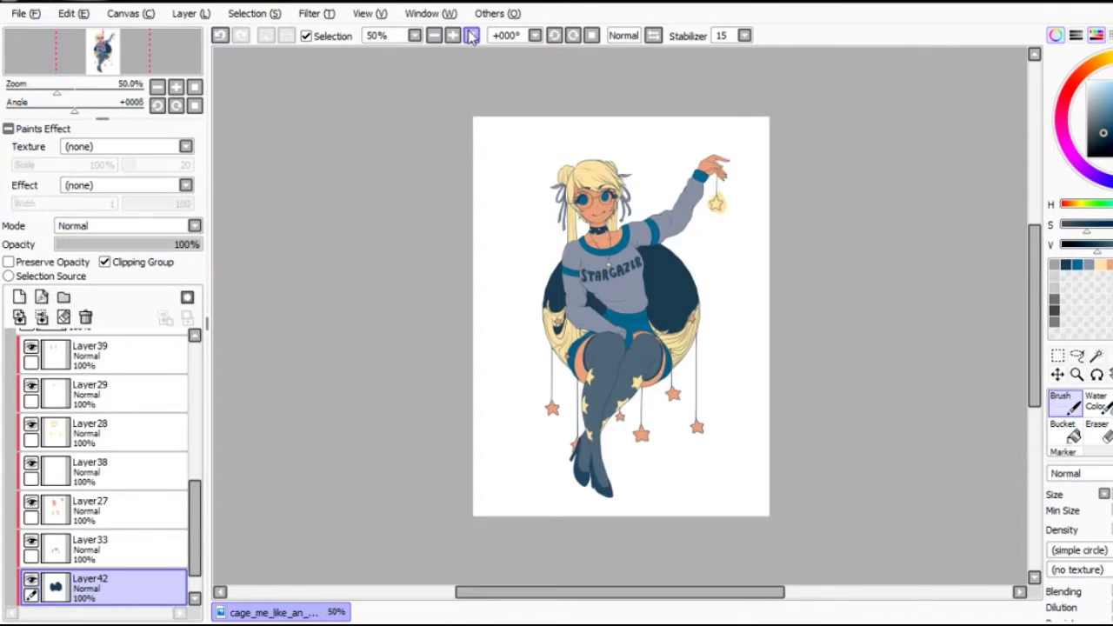
Clean up the hair color beside the bent arm's sleeve with the Eraser on Layer28, and save the file as mm.sai.
{"action": "left_click", "coordinate": [453, 35]}
{"action": "left_click", "coordinate": [452, 35]}
{"action": "key", "text": "e"}
{"action": "left_click", "coordinate": [113, 433]}
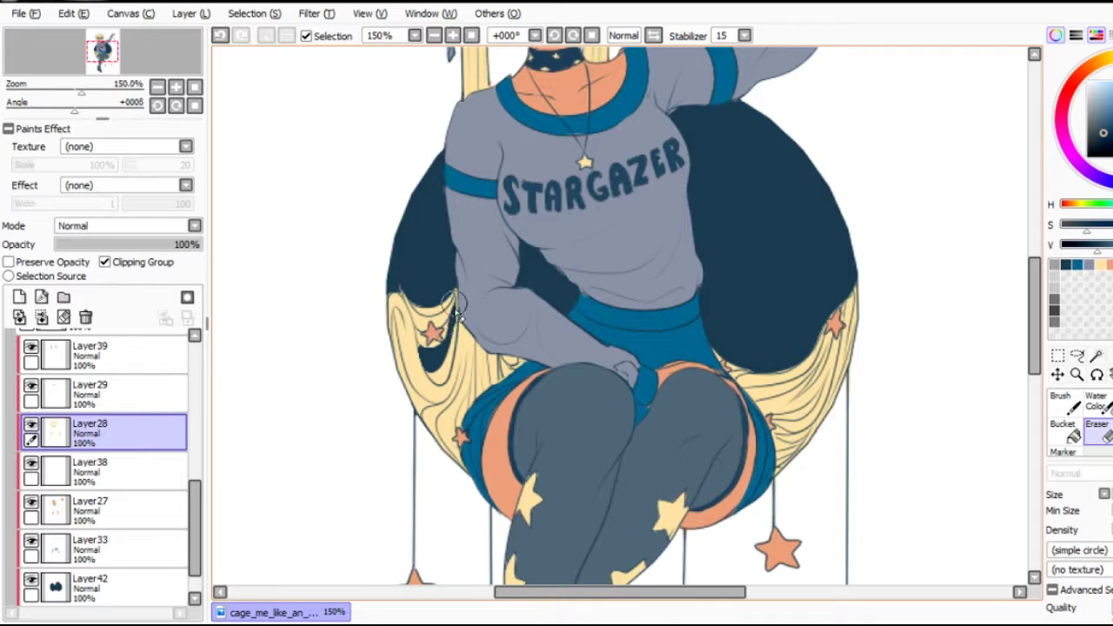
{"action": "left_click", "coordinate": [434, 35]}
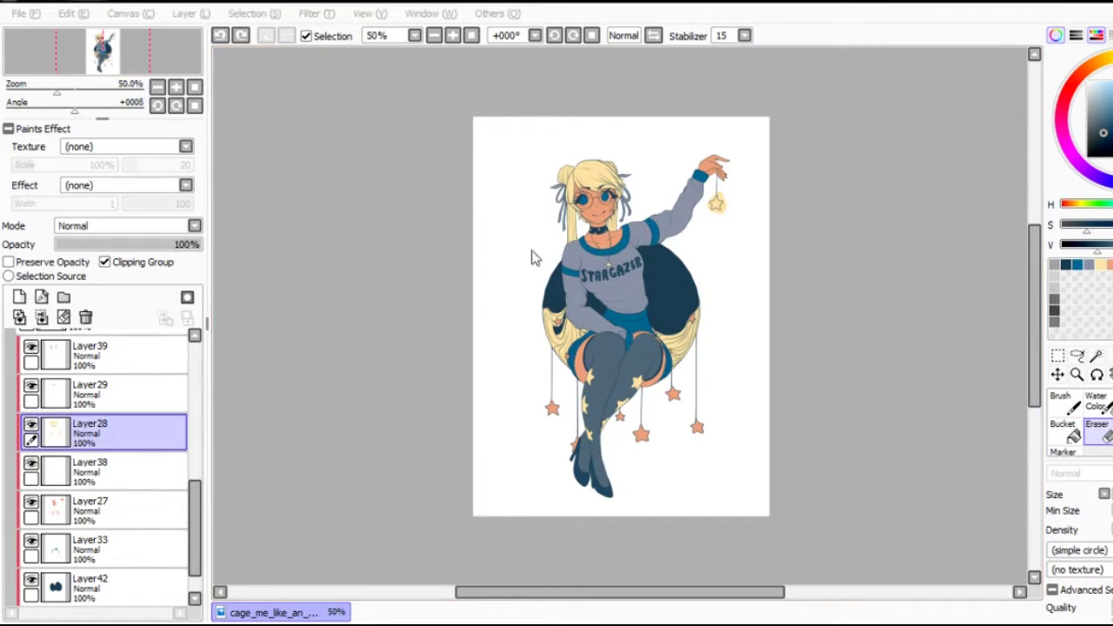
{"action": "key", "text": "Return"}
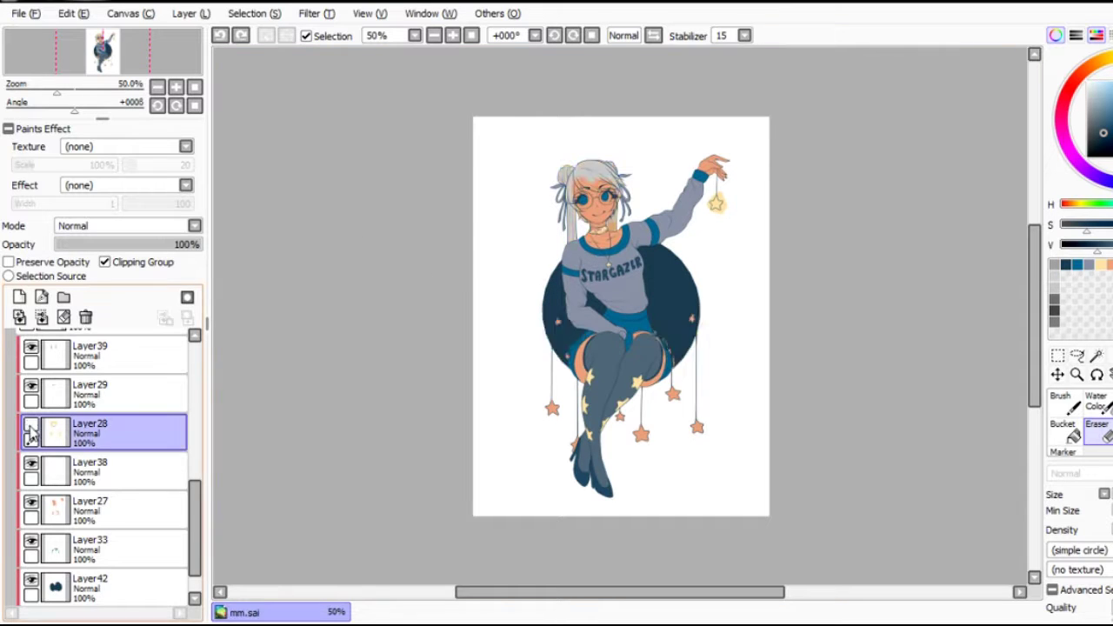
Unclip the moon's Layer42 and add a clipped Multiply layer above it.
{"action": "scroll", "coordinate": [448, 87], "scroll_direction": "up", "scroll_amount": 3}
{"action": "key", "text": "ctrl+shift+n"}
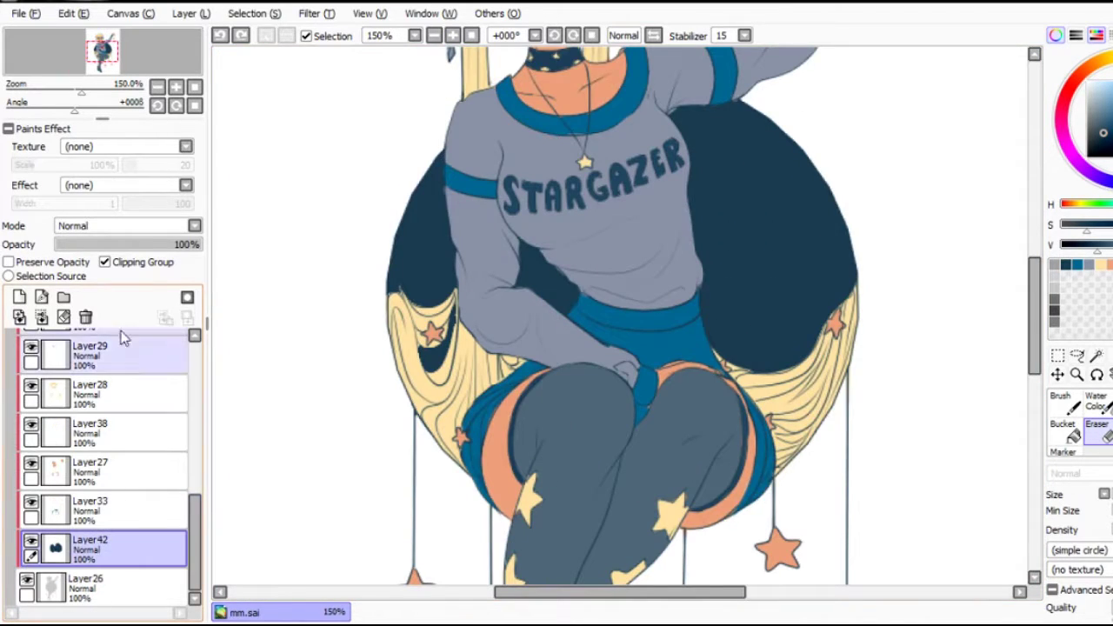
{"action": "left_click", "coordinate": [130, 261]}
{"action": "key", "text": "Down"}
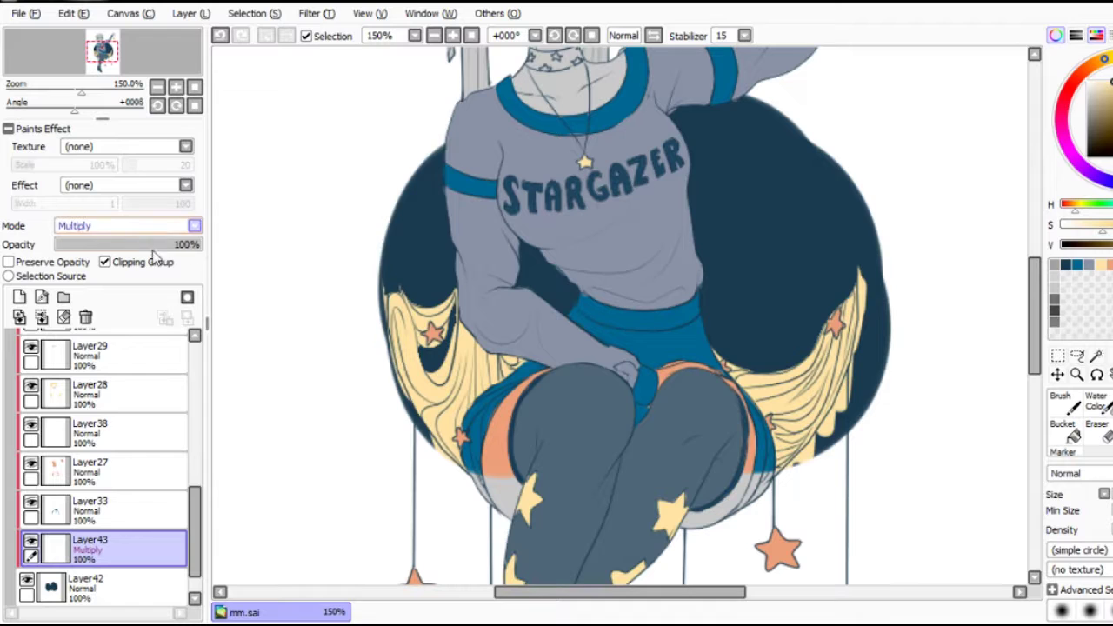
Try pale yellow star outlines across the dark moon, and undo them together with their layer setup.
{"action": "left_click_drag", "start_coordinate": [609, 217], "coordinate": [540, 261]}
{"action": "key", "text": "Up"}
{"action": "left_click", "coordinate": [222, 37]}
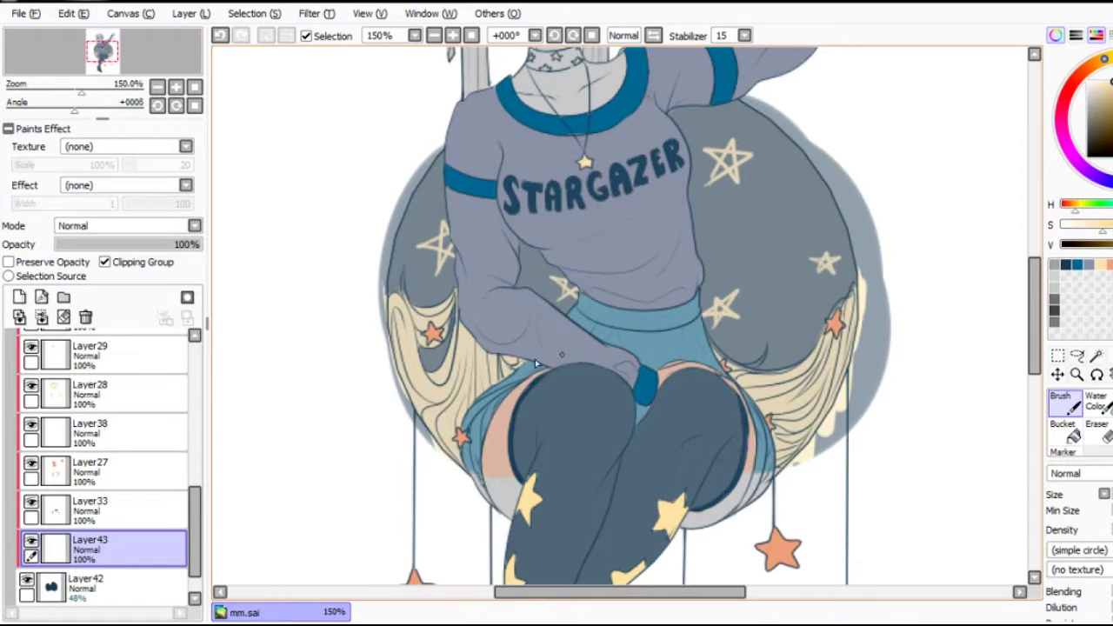
{"action": "left_click", "coordinate": [222, 36]}
{"action": "left_click", "coordinate": [222, 37]}
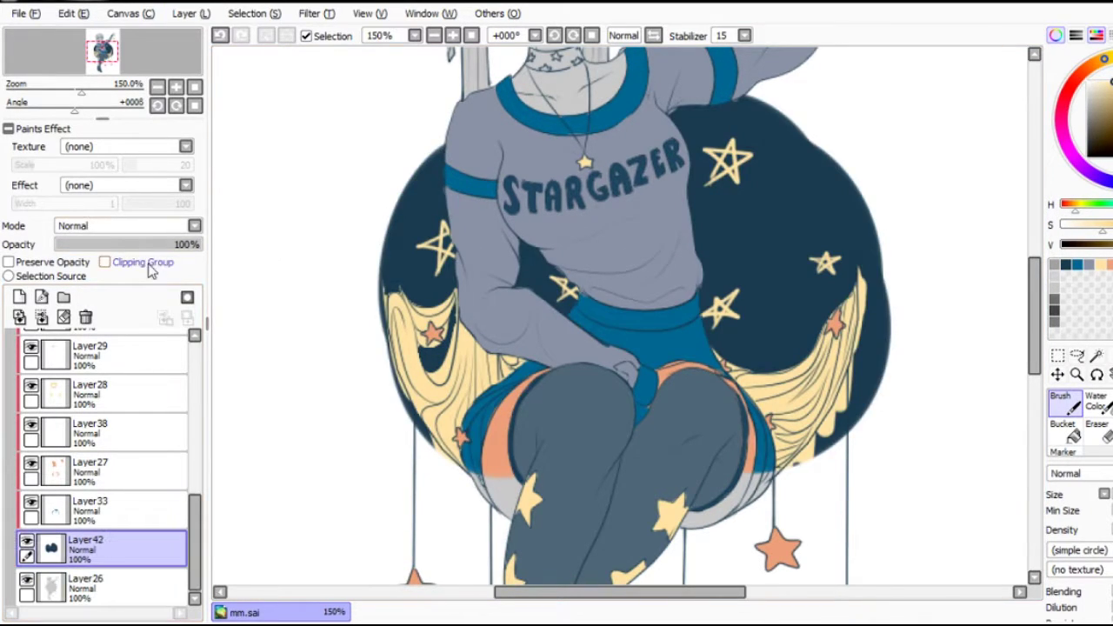
{"action": "left_click", "coordinate": [434, 35]}
{"action": "left_click", "coordinate": [453, 35]}
{"action": "key", "text": "ctrl+z"}
{"action": "key", "text": "ctrl+z"}
{"action": "key", "text": "ctrl+z"}
{"action": "key", "text": "ctrl+z"}
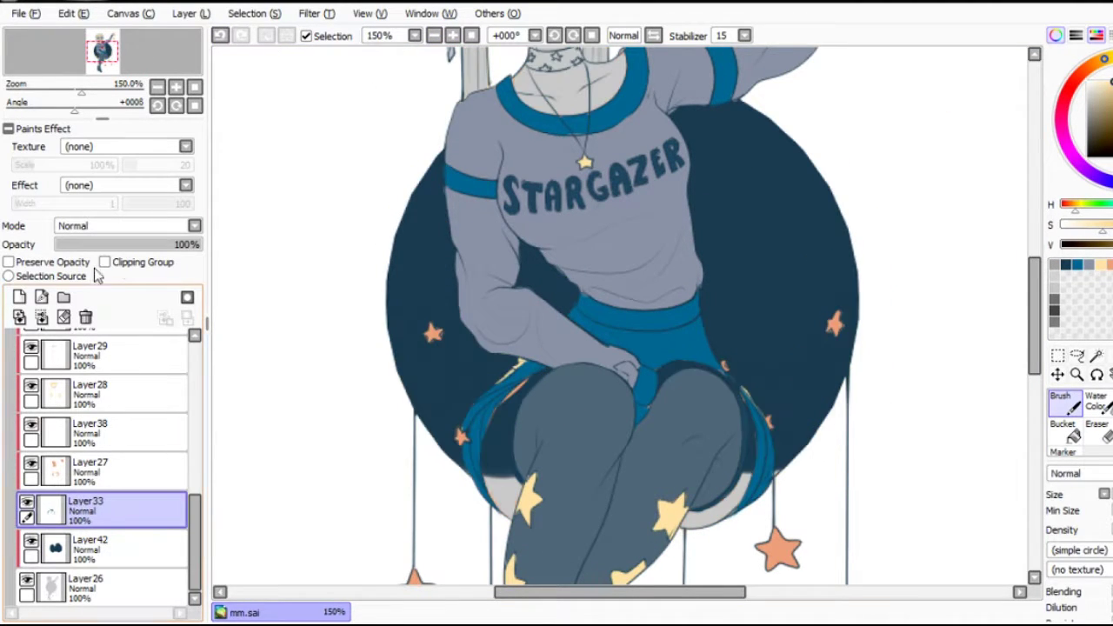
Add a clipped layer above the shorts' Layer33, and try a Multiply shading stroke at the waistband.
{"action": "key", "text": "ctrl+shift+n"}
{"action": "left_click", "coordinate": [104, 262]}
{"action": "left_click", "coordinate": [645, 342], "text": "alt"}
{"action": "left_click_drag", "start_coordinate": [579, 334], "coordinate": [589, 283]}
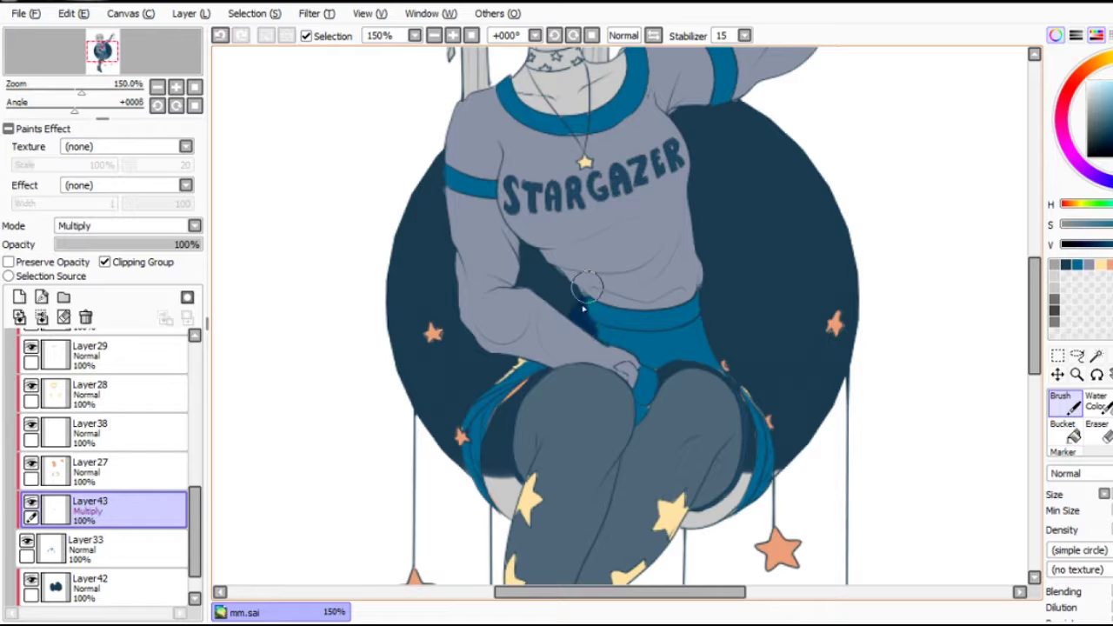
{"action": "key", "text": "ctrl+z"}
{"action": "key", "text": "ctrl+z"}
{"action": "key", "text": "ctrl+z"}
{"action": "key", "text": "ctrl+z"}
{"action": "key", "text": "ctrl+y"}
{"action": "key", "text": "ctrl+y"}
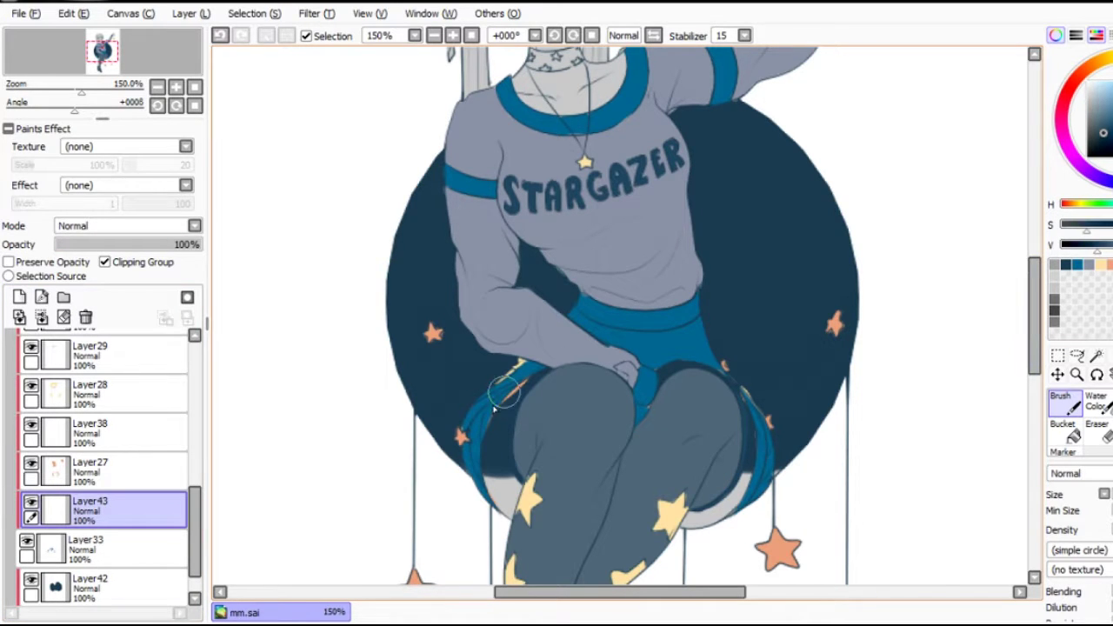
Paint dark blue shading along the shorts' sides and waist on Layer43, and merge it at reduced opacity into Layer33.
{"action": "left_click_drag", "start_coordinate": [500, 376], "coordinate": [479, 439]}
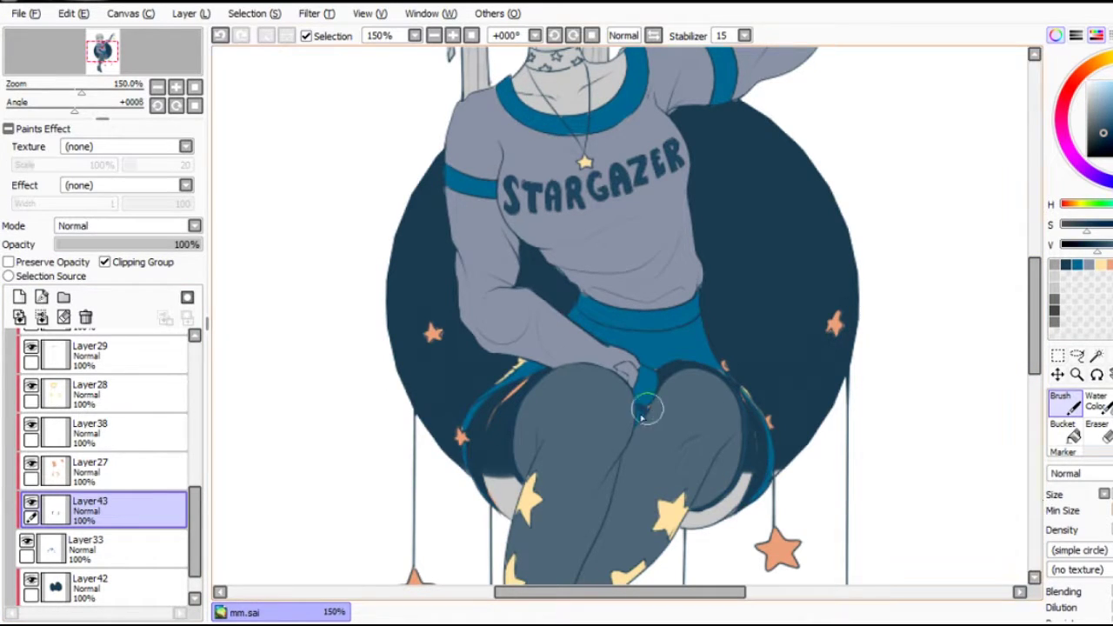
{"action": "left_click_drag", "start_coordinate": [584, 300], "coordinate": [581, 334]}
{"action": "left_click_drag", "start_coordinate": [703, 269], "coordinate": [684, 355]}
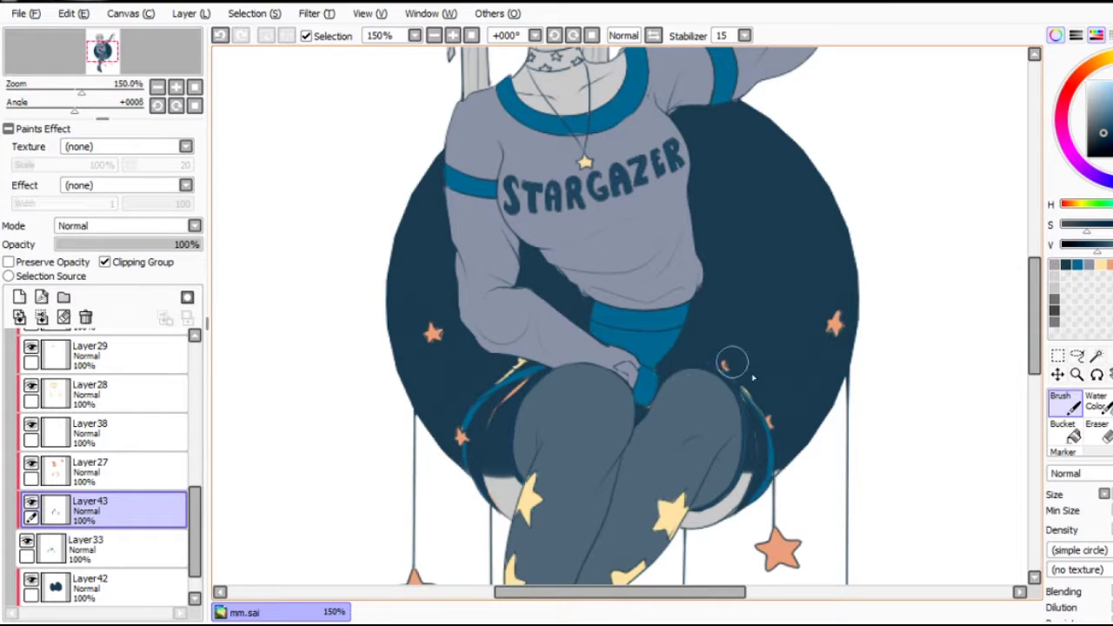
{"action": "left_click_drag", "start_coordinate": [187, 244], "coordinate": [88, 245]}
{"action": "left_click", "coordinate": [85, 317]}
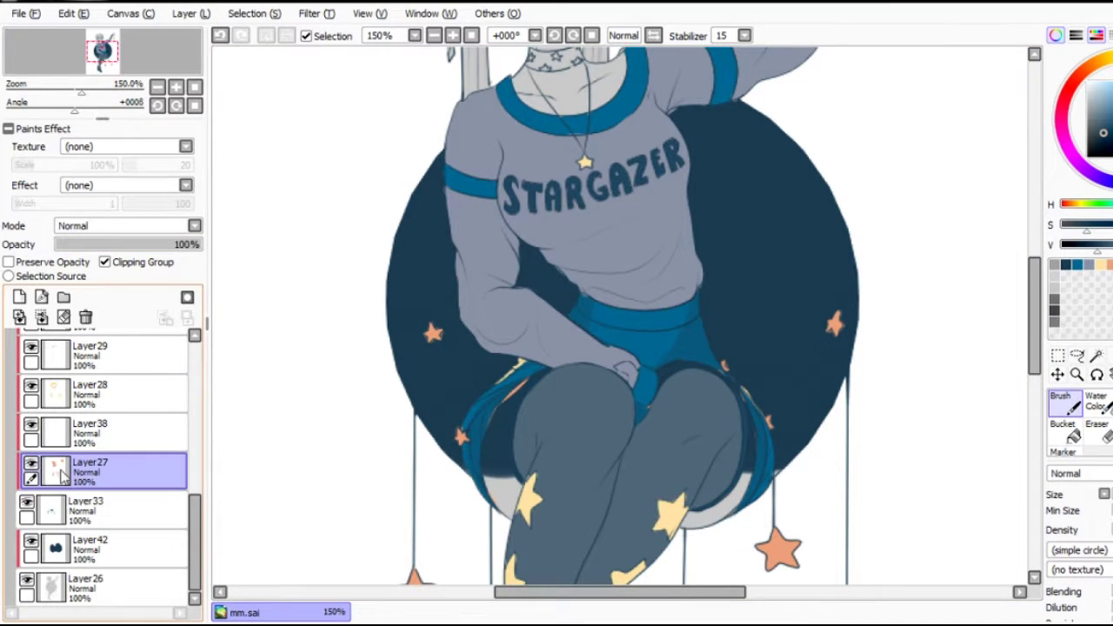
Turn the clipping group back on for the shorts' Layer33.
{"action": "scroll", "coordinate": [196, 524], "scroll_direction": "up", "scroll_amount": 2}
{"action": "left_click", "coordinate": [61, 513]}
{"action": "left_click", "coordinate": [56, 474]}
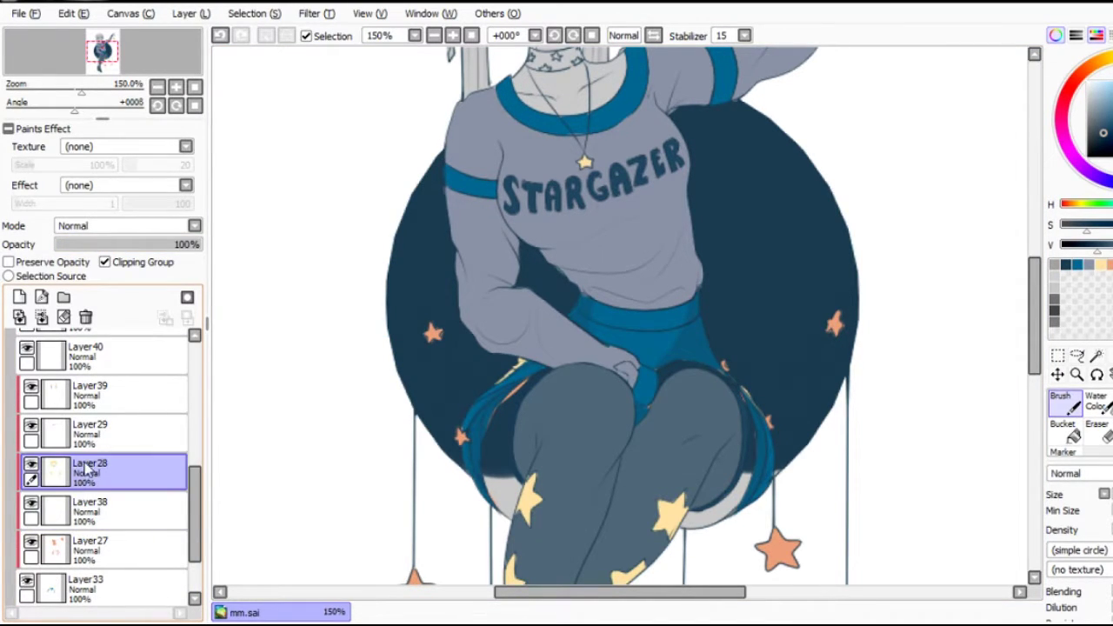
{"action": "scroll", "coordinate": [33, 469], "scroll_direction": "down", "scroll_amount": 1}
{"action": "left_click", "coordinate": [87, 513]}
{"action": "left_click", "coordinate": [131, 263]}
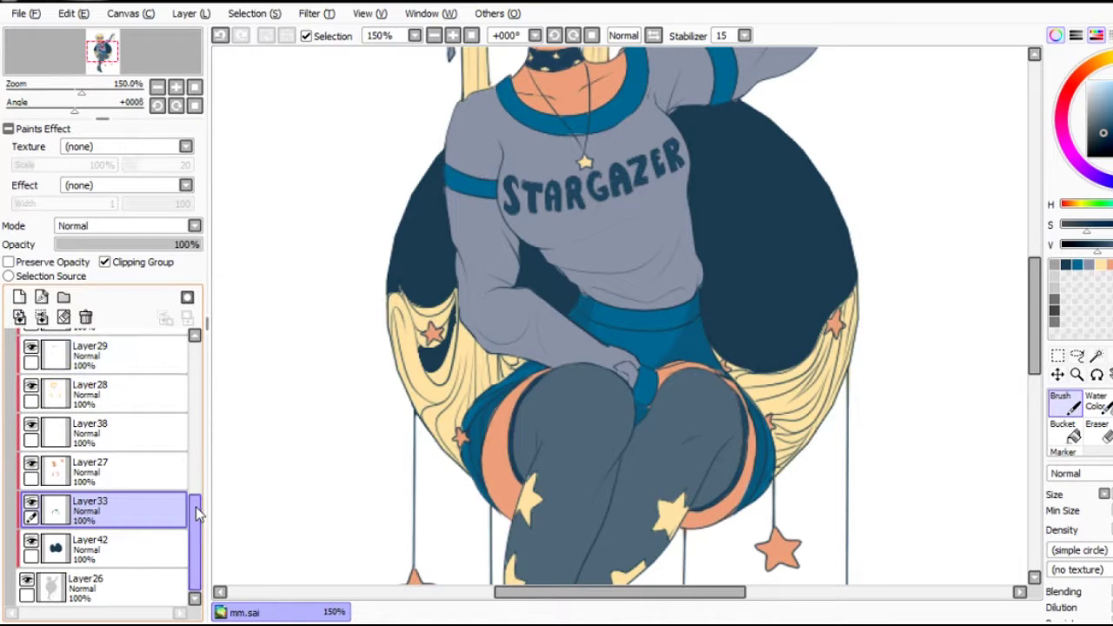
Add a Multiply layer at 46% opacity above the hair's Layer28, and clip it to the unclipped Layer28.
{"action": "left_click", "coordinate": [35, 435]}
{"action": "left_click", "coordinate": [19, 297]}
{"action": "left_click", "coordinate": [122, 262]}
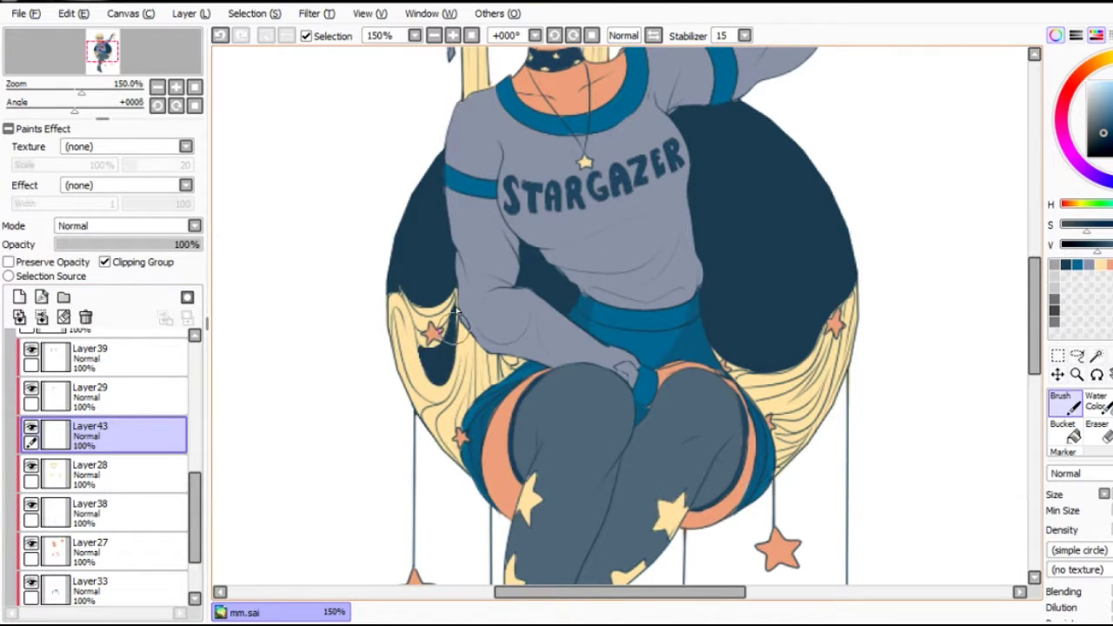
{"action": "key", "text": "Down"}
{"action": "left_click_drag", "start_coordinate": [117, 245], "coordinate": [122, 245]}
{"action": "left_click", "coordinate": [105, 262]}
{"action": "left_click", "coordinate": [87, 474]}
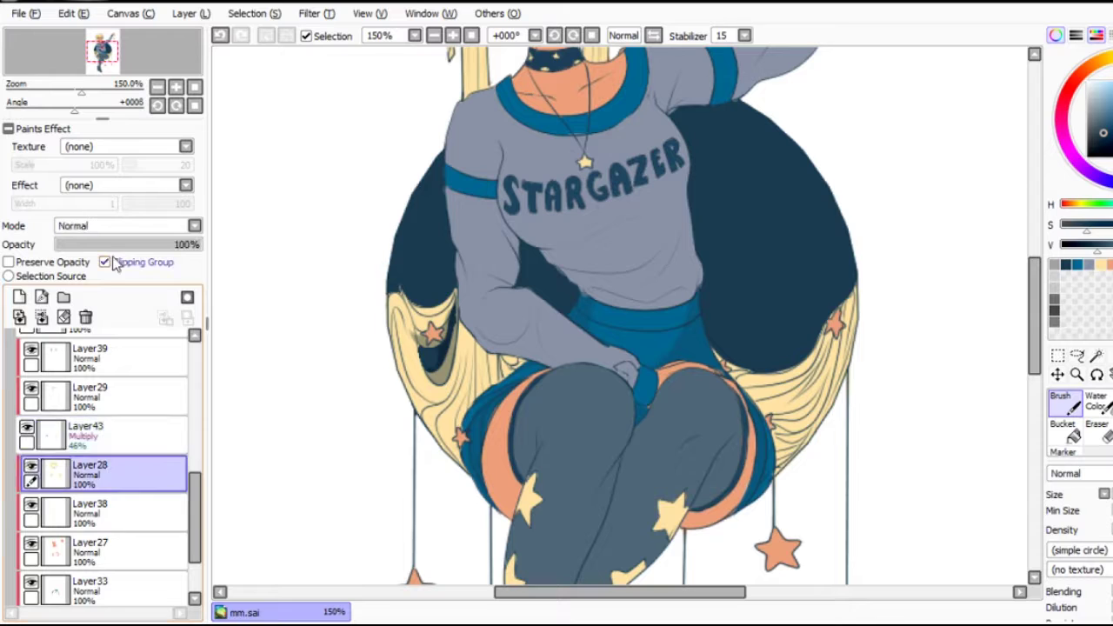
{"action": "left_click", "coordinate": [87, 435]}
{"action": "left_click", "coordinate": [105, 262]}
Paint shading along the long hair strands on both sides of the moon on Layer43.
{"action": "mouse_move", "coordinate": [396, 309]}
{"action": "left_mouse_down"}
{"action": "mouse_move", "coordinate": [398, 371]}
{"action": "mouse_move", "coordinate": [470, 474]}
{"action": "left_mouse_up"}
{"action": "left_click_drag", "start_coordinate": [861, 287], "coordinate": [783, 470]}
{"action": "left_click_drag", "start_coordinate": [809, 352], "coordinate": [774, 402]}
{"action": "left_click_drag", "start_coordinate": [826, 369], "coordinate": [783, 448]}
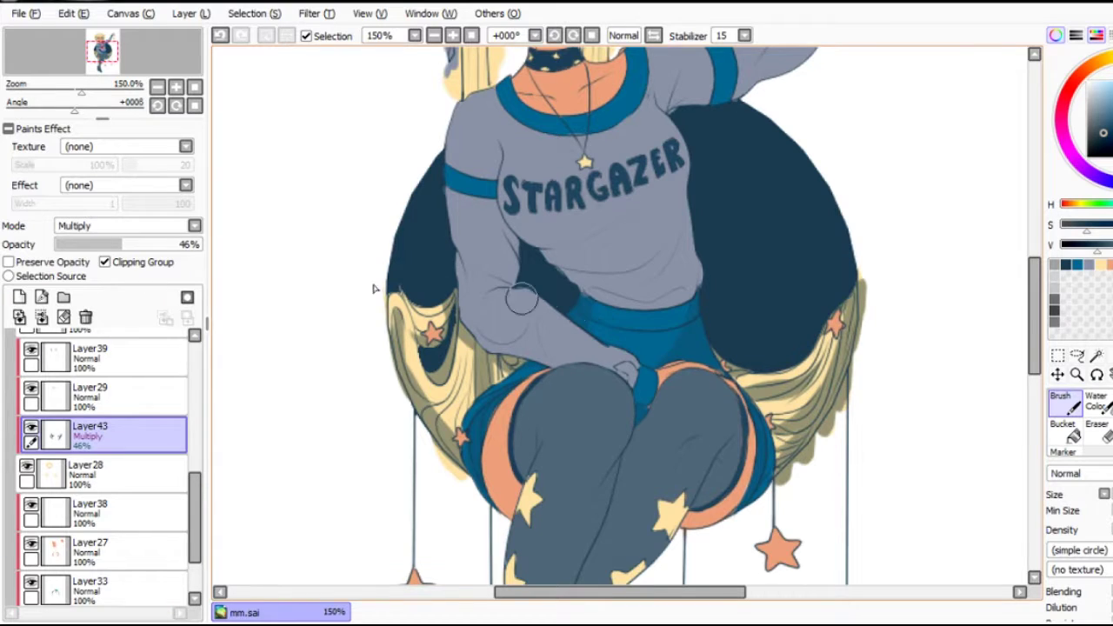
Step back and forward through the hair shading strokes to compare the hair with and without them.
{"action": "key", "text": "ctrl+z"}
{"action": "key", "text": "ctrl+z"}
{"action": "key", "text": "ctrl+z"}
{"action": "key", "text": "ctrl+z"}
{"action": "key", "text": "ctrl+z"}
{"action": "key", "text": "ctrl+z"}
{"action": "key", "text": "ctrl+y"}
{"action": "key", "text": "ctrl+y"}
{"action": "key", "text": "ctrl+y"}
{"action": "key", "text": "ctrl+y"}
{"action": "key", "text": "ctrl+y"}
{"action": "key", "text": "ctrl+y"}
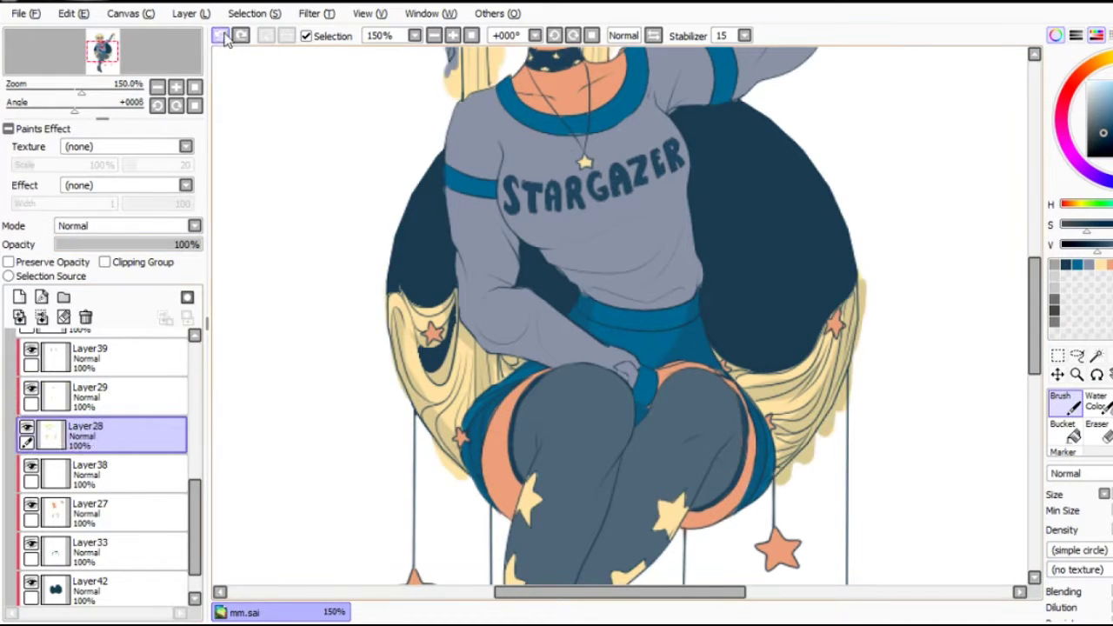
Extend the Multiply hair shading to the head at 16% opacity, and merge it into a re-clipped Layer28.
{"action": "scroll", "coordinate": [981, 368], "scroll_direction": "up", "scroll_amount": 5}
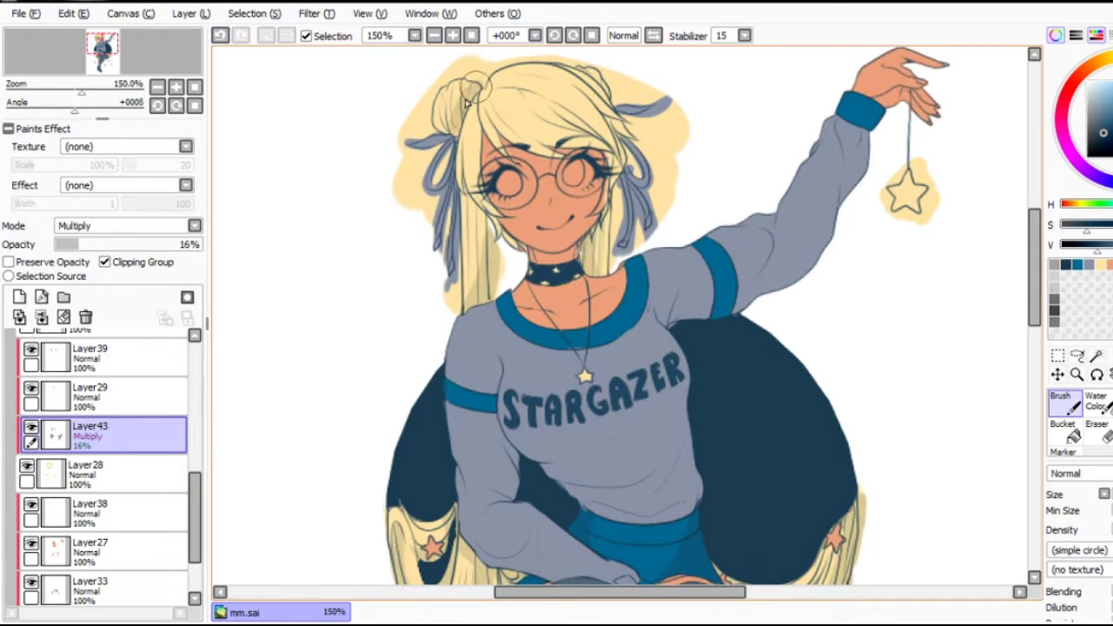
{"action": "left_click", "coordinate": [124, 264]}
{"action": "left_click", "coordinate": [124, 265]}
{"action": "left_click", "coordinate": [195, 87]}
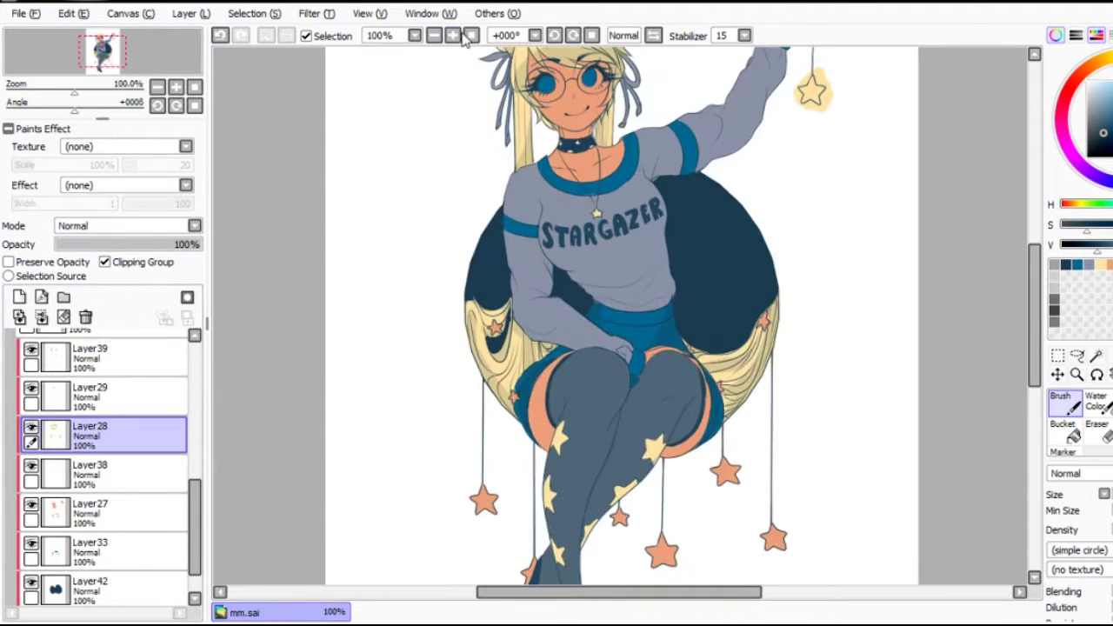
Shade the upper part of both irises dark blue at 38% opacity on a new layer clipped to Layer29.
{"action": "scroll", "coordinate": [997, 323], "scroll_direction": "up", "scroll_amount": 3}
{"action": "left_click", "coordinate": [104, 396]}
{"action": "left_click", "coordinate": [104, 262]}
{"action": "scroll", "coordinate": [566, 148], "scroll_direction": "up", "scroll_amount": 3}
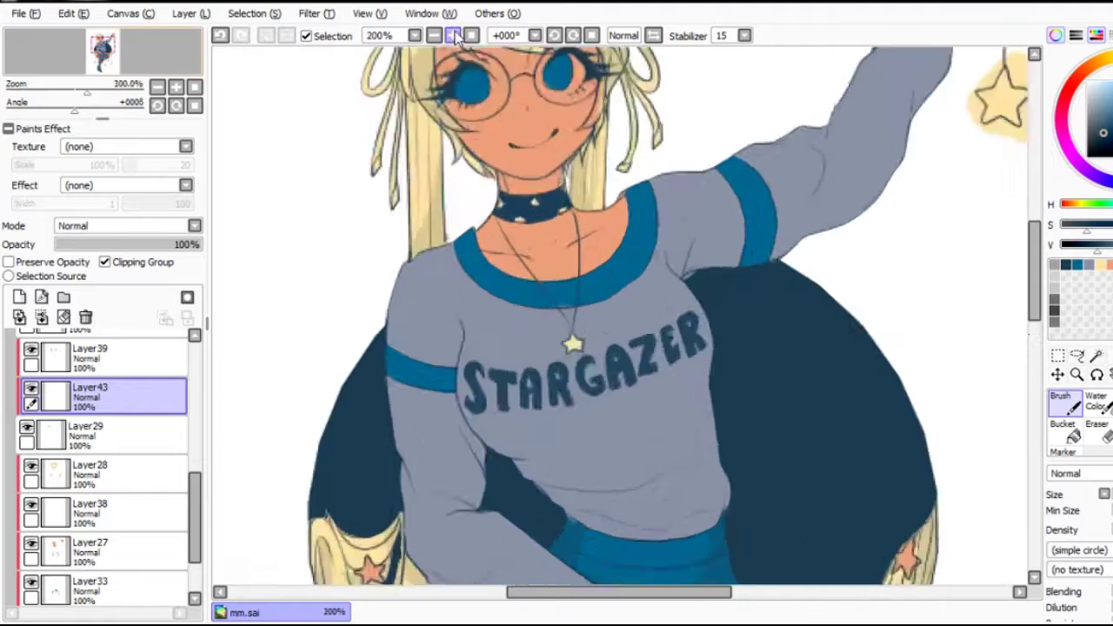
{"action": "left_click_drag", "start_coordinate": [191, 244], "coordinate": [128, 235]}
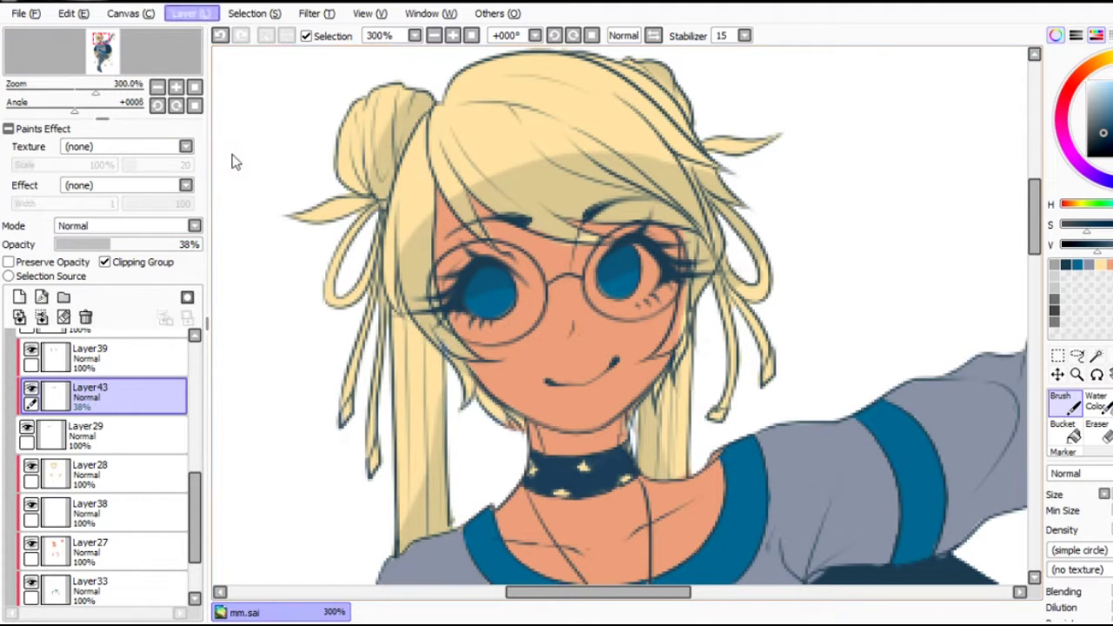
{"action": "key", "text": "ctrl+z"}
Draw a small pale yellow star highlight in each blue iris on Layer43.
{"action": "scroll", "coordinate": [394, 261], "scroll_direction": "up", "scroll_amount": 2}
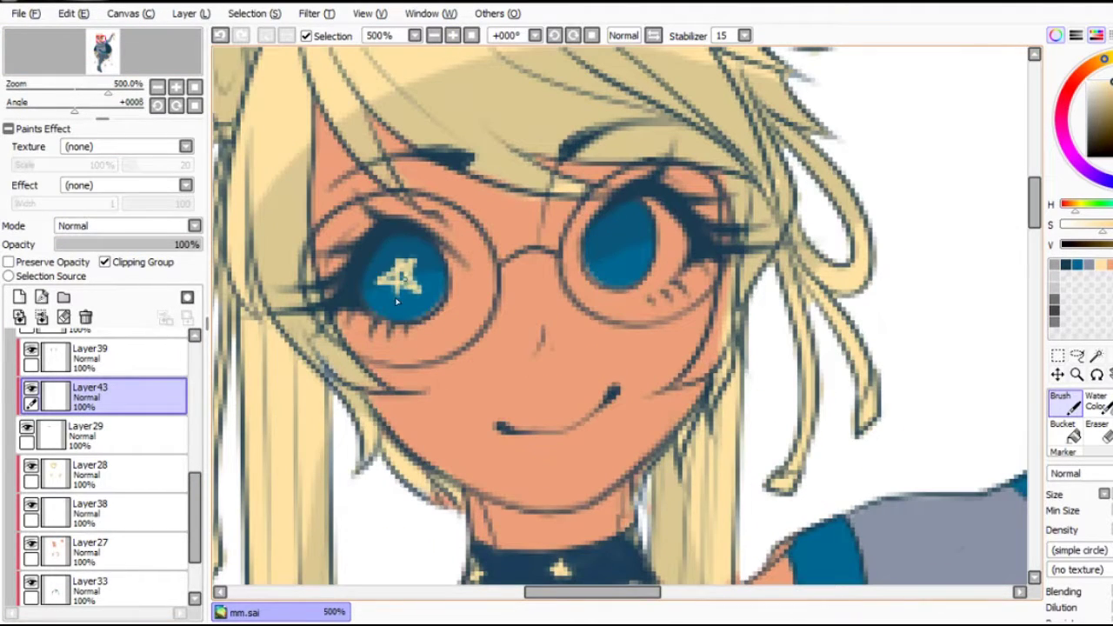
{"action": "left_click_drag", "start_coordinate": [413, 272], "coordinate": [396, 271]}
{"action": "scroll", "coordinate": [396, 272], "scroll_direction": "down", "scroll_amount": 2}
{"action": "scroll", "coordinate": [763, 279], "scroll_direction": "up", "scroll_amount": 2}
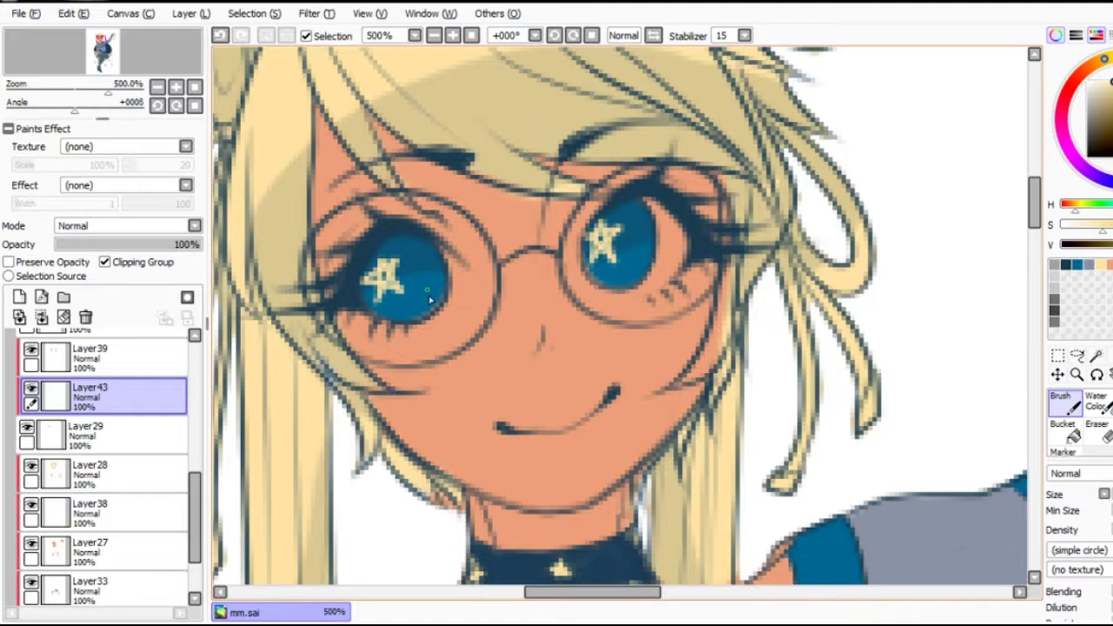
{"action": "left_click", "coordinate": [434, 35]}
{"action": "left_click", "coordinate": [434, 35]}
{"action": "scroll", "coordinate": [122, 225], "scroll_direction": "down", "scroll_amount": 4}
{"action": "scroll", "coordinate": [122, 225], "scroll_direction": "up", "scroll_amount": 4}
{"action": "left_click", "coordinate": [471, 34]}
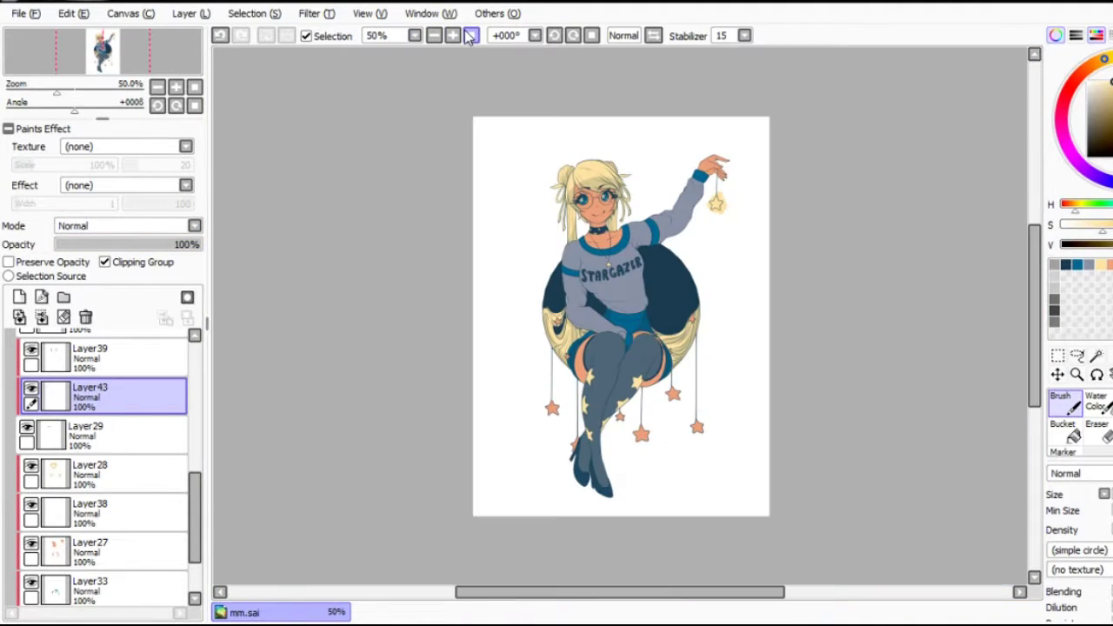
Merge the eye stars into Layer29, and add a new layer above the unclipped ribbon layer, Layer39.
{"action": "key", "text": "ctrl+e"}
{"action": "scroll", "coordinate": [192, 483], "scroll_direction": "up", "scroll_amount": 1}
{"action": "key", "text": "ctrl+z"}
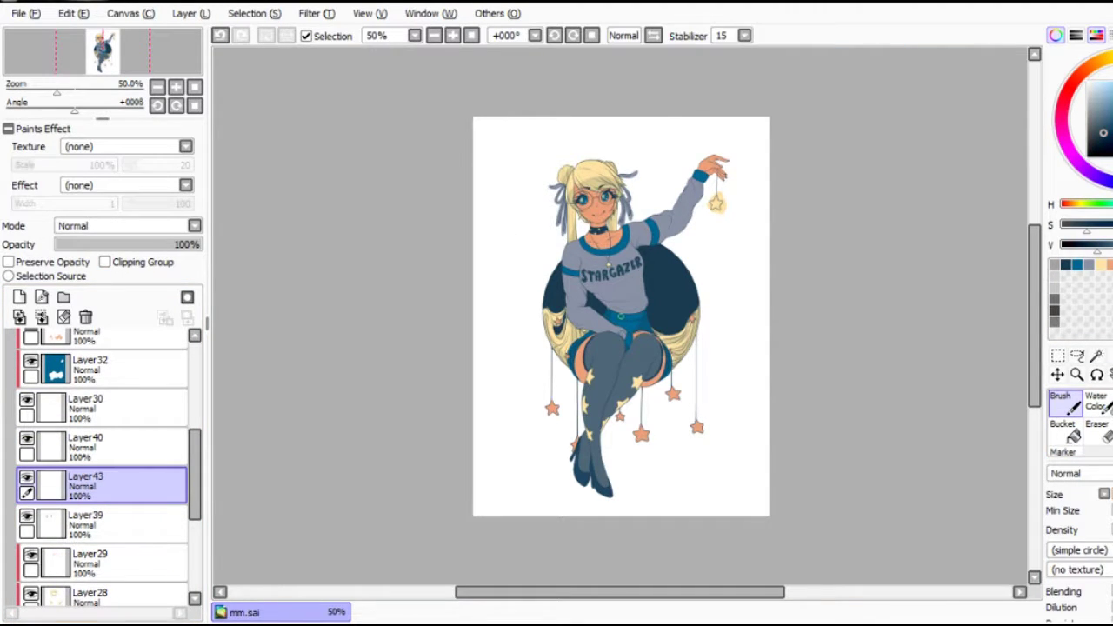
Paint dark shading over the hair ribbons on clipped Layer43 at 45% opacity, and merge it into a re-clipped Layer39.
{"action": "key", "text": "ctrl+plus"}
{"action": "scroll", "coordinate": [967, 261], "scroll_direction": "up", "scroll_amount": 3}
{"action": "left_click_drag", "start_coordinate": [513, 185], "coordinate": [509, 303]}
{"action": "left_click_drag", "start_coordinate": [616, 174], "coordinate": [619, 290]}
{"action": "key", "text": "ctrl+z"}
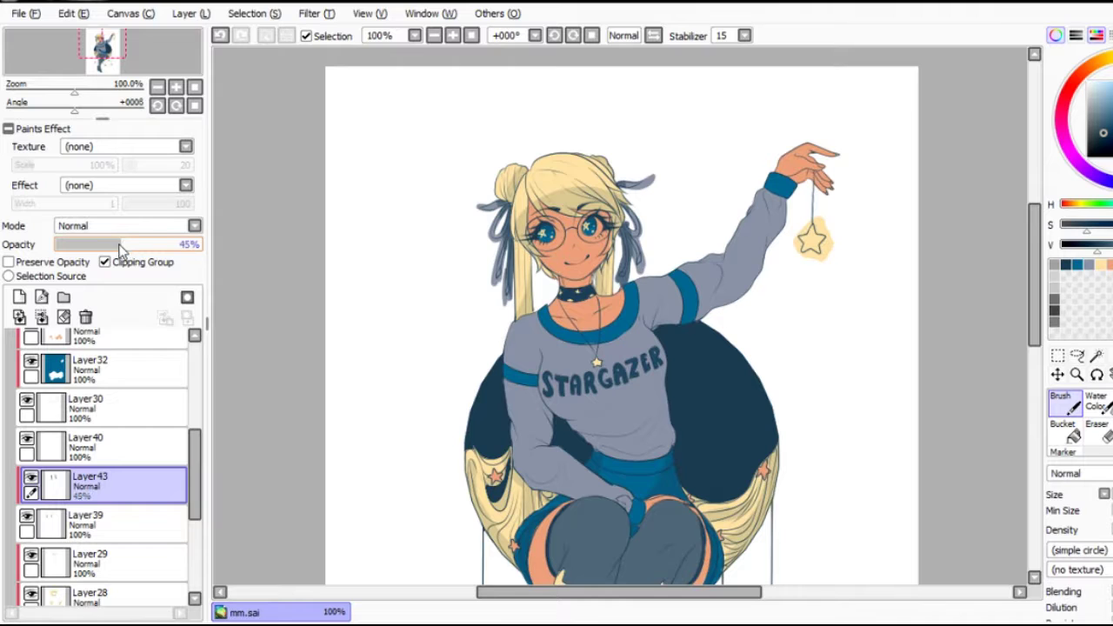
{"action": "left_click", "coordinate": [85, 316]}
{"action": "left_click", "coordinate": [28, 402]}
{"action": "key", "text": "ctrl+z"}
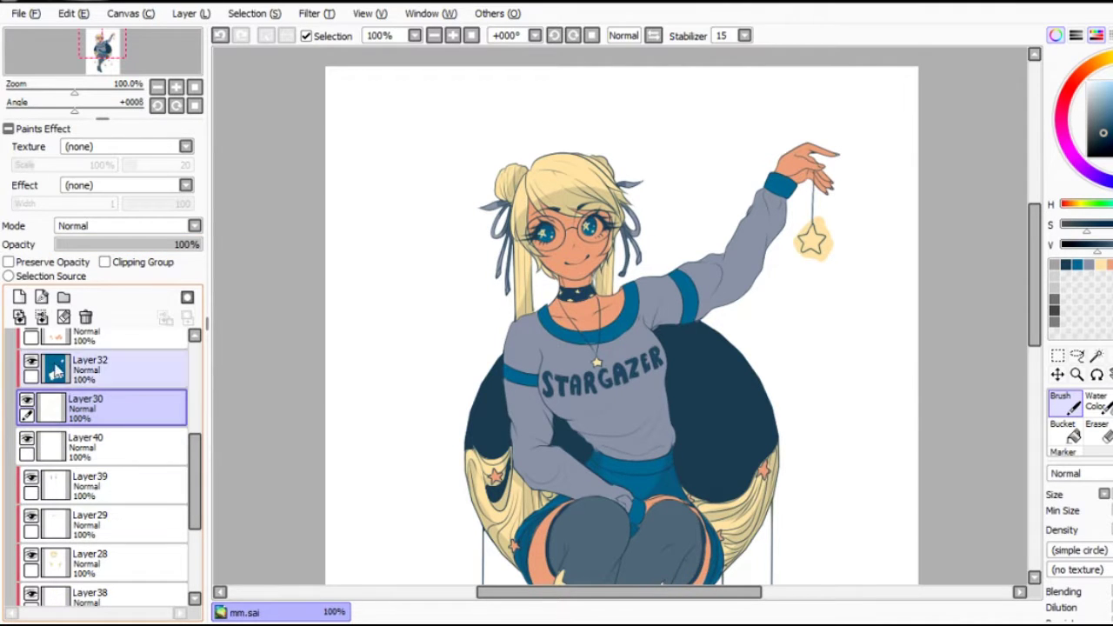
Shade the sweater's blue collar and sleeve bands dark on clipped Layer43 above Layer32 at 36% opacity.
{"action": "left_click", "coordinate": [28, 442]}
{"action": "key", "text": "ctrl+z"}
{"action": "key", "text": "ctrl+z"}
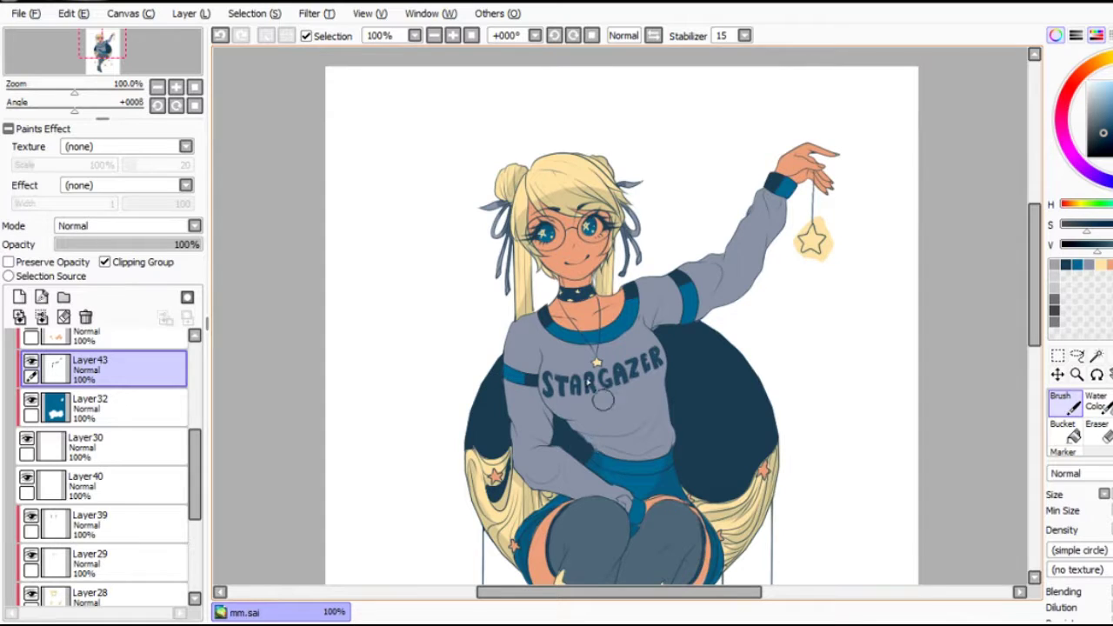
{"action": "left_click_drag", "start_coordinate": [113, 245], "coordinate": [106, 244]}
{"action": "scroll", "coordinate": [105, 409], "scroll_direction": "up", "scroll_amount": 2}
{"action": "left_click", "coordinate": [104, 404]}
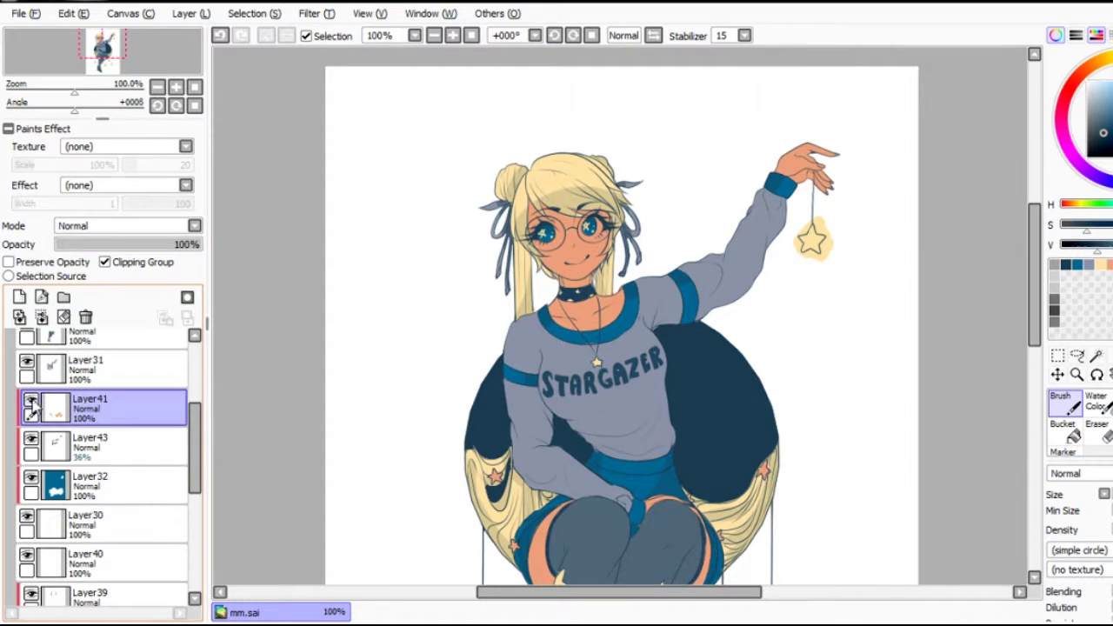
{"action": "scroll", "coordinate": [1014, 283], "scroll_direction": "down", "scroll_amount": 5}
{"action": "scroll", "coordinate": [105, 409], "scroll_direction": "up", "scroll_amount": 2}
Paint fold shading over the grey sweater on a new clipped layer above Layer31 at 26% opacity, and merge it down.
{"action": "left_click", "coordinate": [100, 456]}
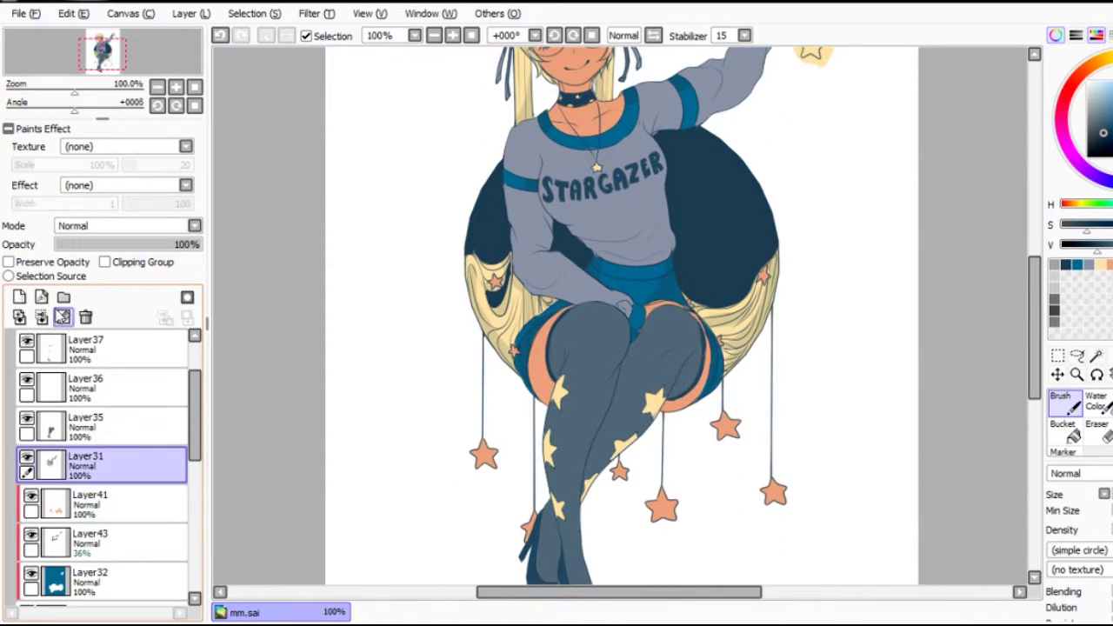
{"action": "left_click", "coordinate": [19, 296]}
{"action": "mouse_move", "coordinate": [558, 213]}
{"action": "left_mouse_down"}
{"action": "mouse_move", "coordinate": [672, 180]}
{"action": "mouse_move", "coordinate": [551, 216]}
{"action": "mouse_move", "coordinate": [702, 184]}
{"action": "mouse_move", "coordinate": [614, 254]}
{"action": "mouse_move", "coordinate": [663, 245]}
{"action": "left_mouse_up"}
{"action": "left_click_drag", "start_coordinate": [174, 245], "coordinate": [113, 246]}
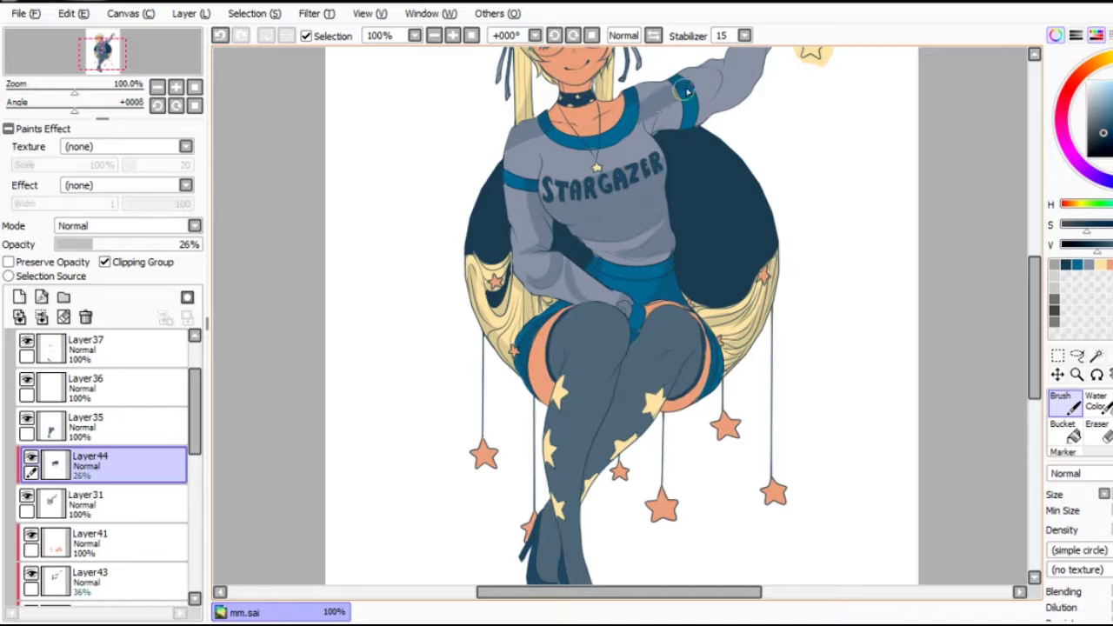
{"action": "scroll", "coordinate": [988, 287], "scroll_direction": "up", "scroll_amount": 3}
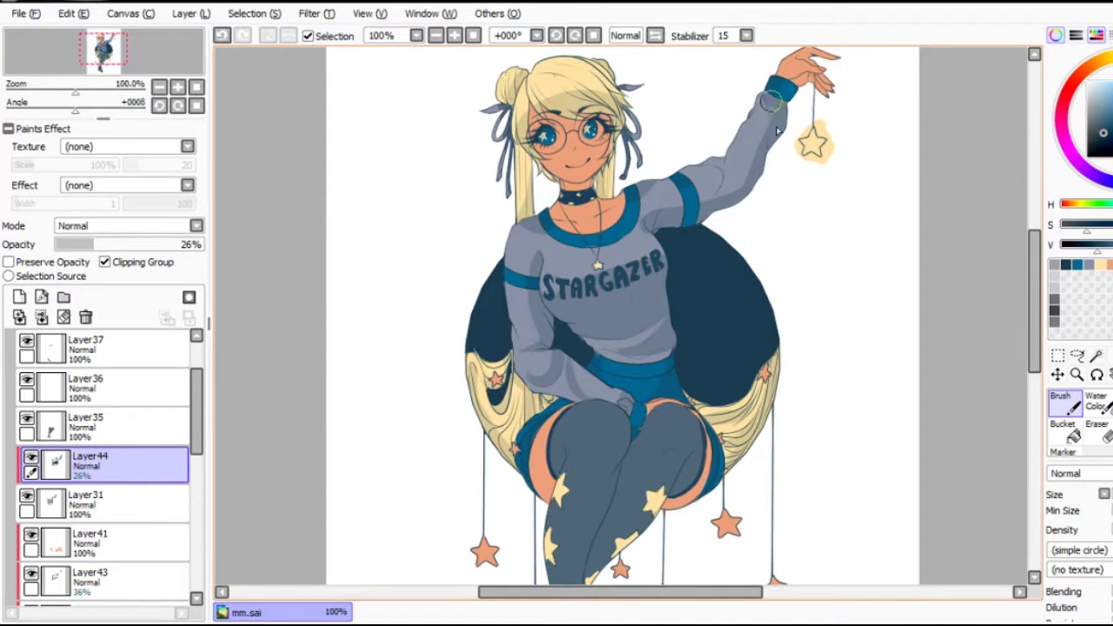
{"action": "left_click", "coordinate": [437, 36]}
{"action": "key", "text": "ctrl+e"}
{"action": "left_click", "coordinate": [131, 262]}
Paint dark shading on the stockings and crossed legs on a new layer clipped to Layer35, at 47% opacity.
{"action": "left_click", "coordinate": [87, 426]}
{"action": "left_click", "coordinate": [19, 297]}
{"action": "left_click", "coordinate": [104, 262]}
{"action": "scroll", "coordinate": [522, 261], "scroll_direction": "up", "scroll_amount": 2}
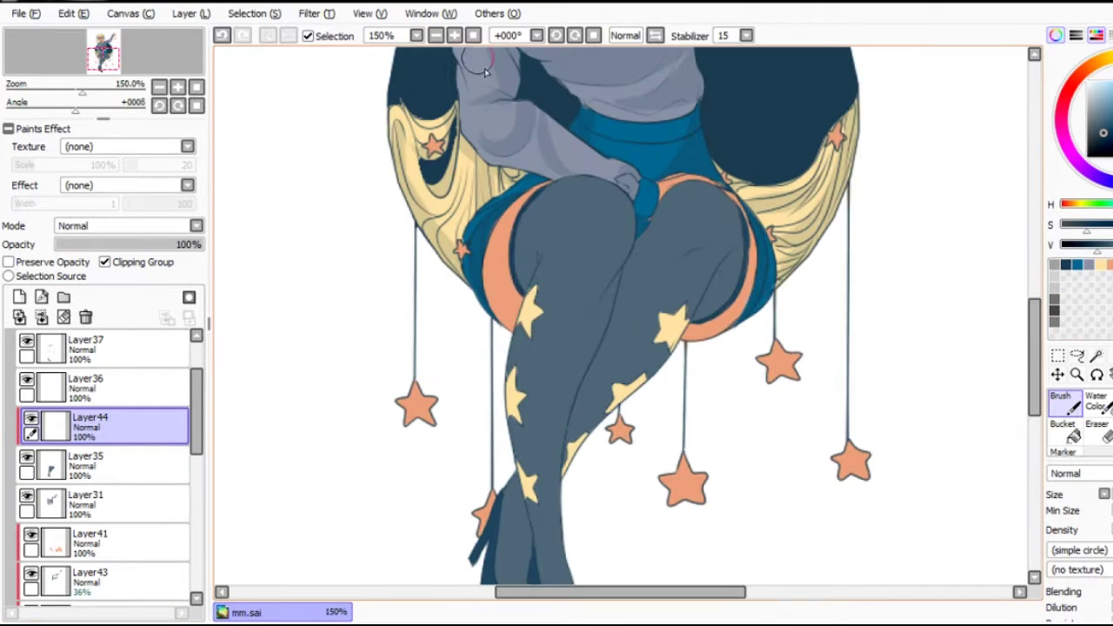
{"action": "left_click_drag", "start_coordinate": [714, 236], "coordinate": [748, 247]}
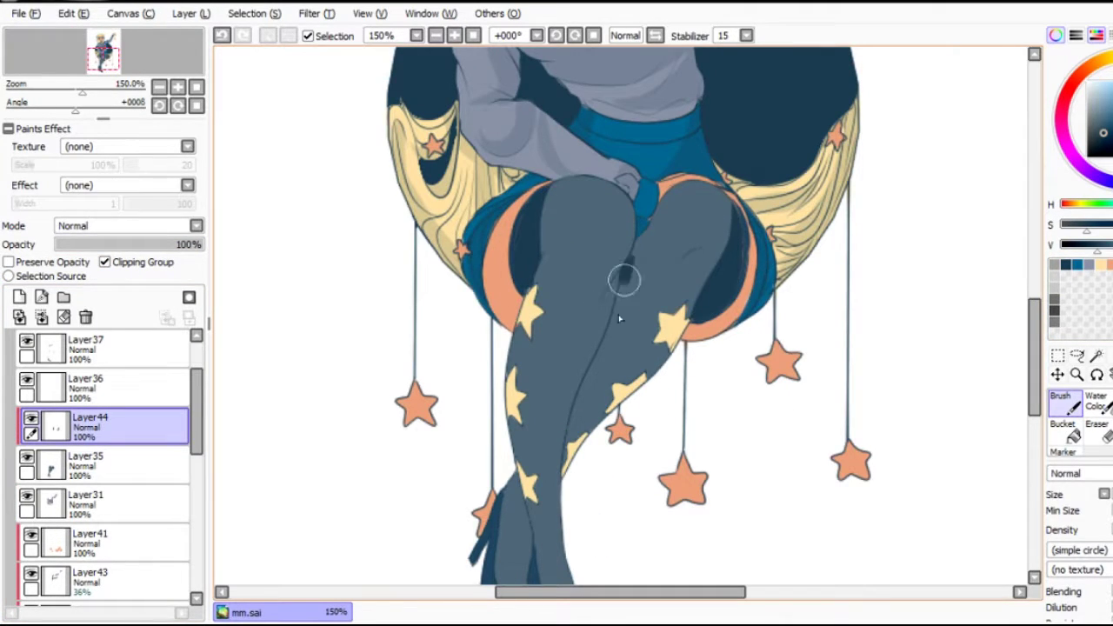
{"action": "left_click_drag", "start_coordinate": [630, 258], "coordinate": [586, 385]}
{"action": "left_click_drag", "start_coordinate": [522, 443], "coordinate": [496, 566]}
{"action": "left_click_drag", "start_coordinate": [200, 244], "coordinate": [124, 245]}
Clean up the stocking shading with the eraser, and add a small shadow on the knee beside the crossed leg.
{"action": "key", "text": "e"}
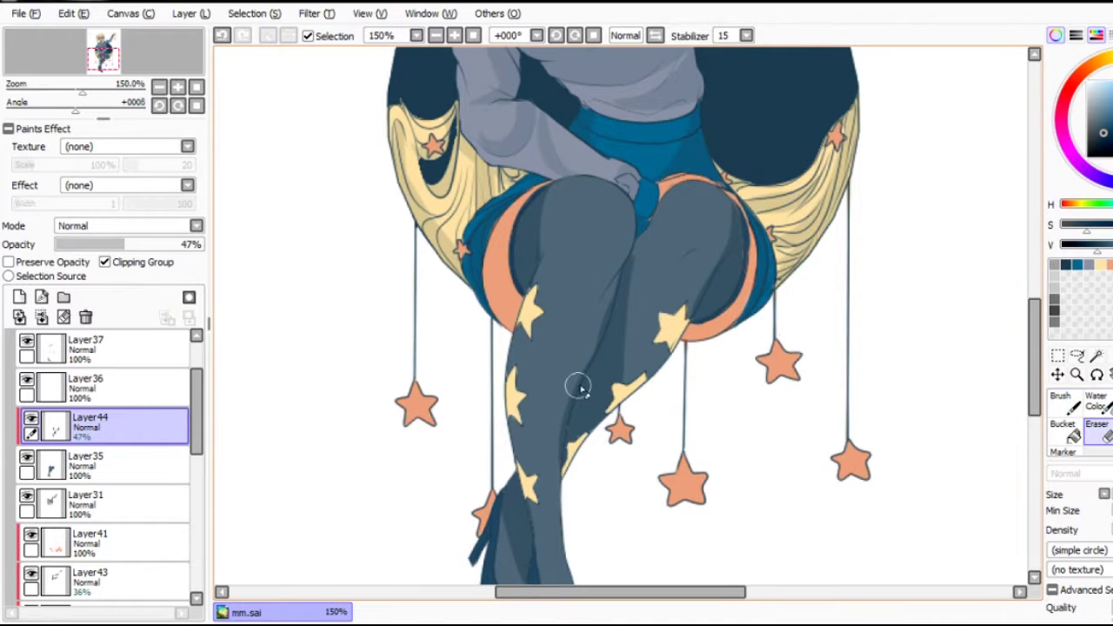
{"action": "scroll", "coordinate": [808, 430], "scroll_direction": "down", "scroll_amount": 3}
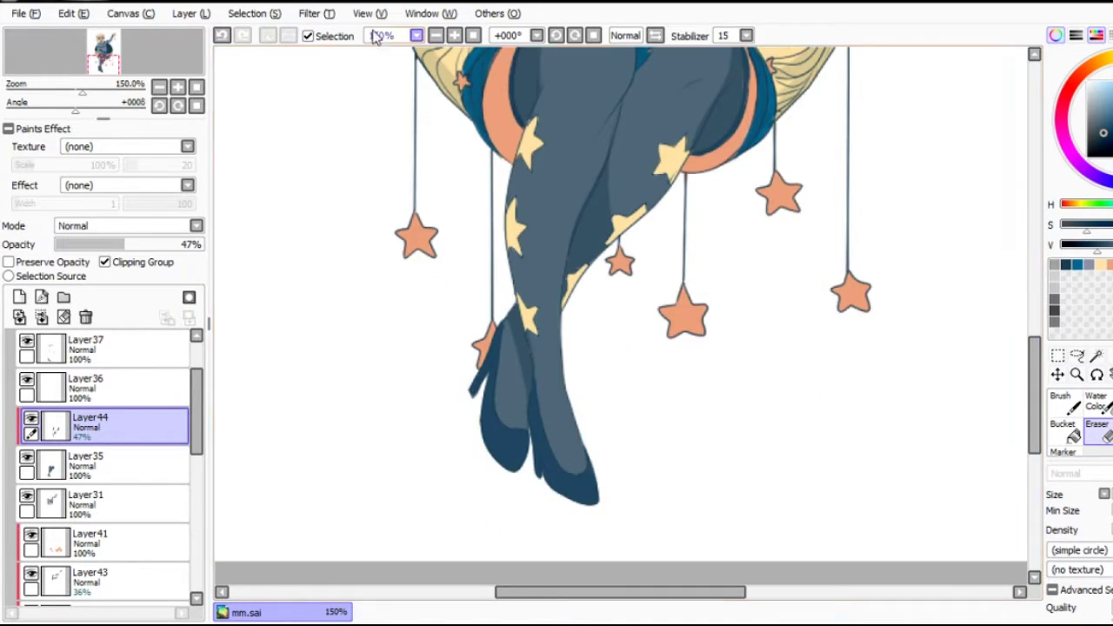
{"action": "left_click", "coordinate": [454, 35]}
{"action": "key", "text": "b"}
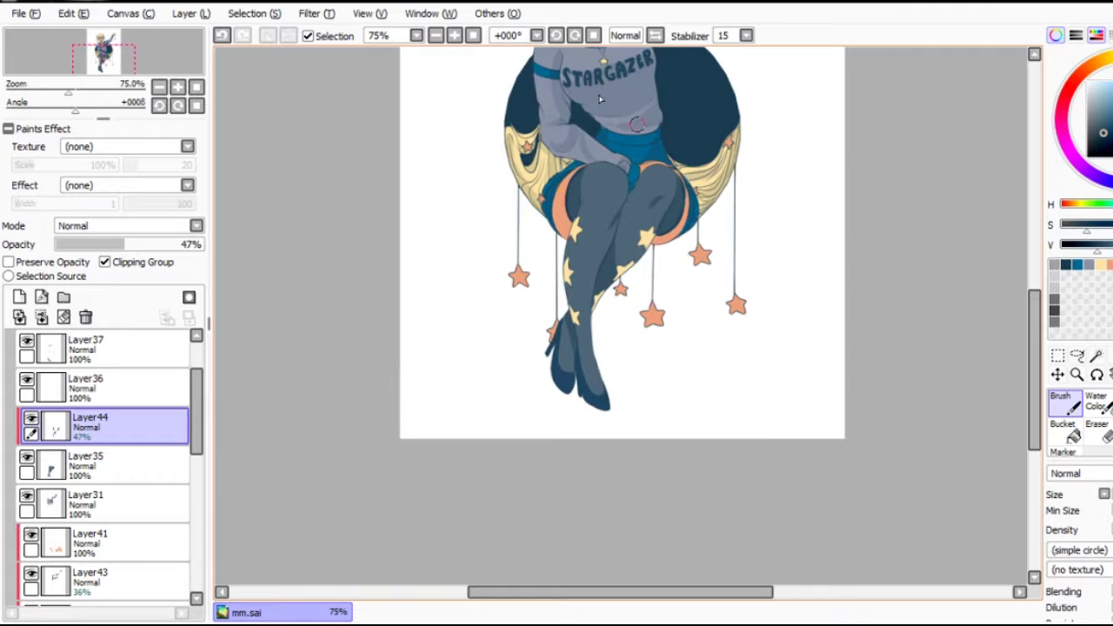
{"action": "scroll", "coordinate": [651, 148], "scroll_direction": "down", "scroll_amount": 1}
{"action": "scroll", "coordinate": [940, 261], "scroll_direction": "up", "scroll_amount": 2}
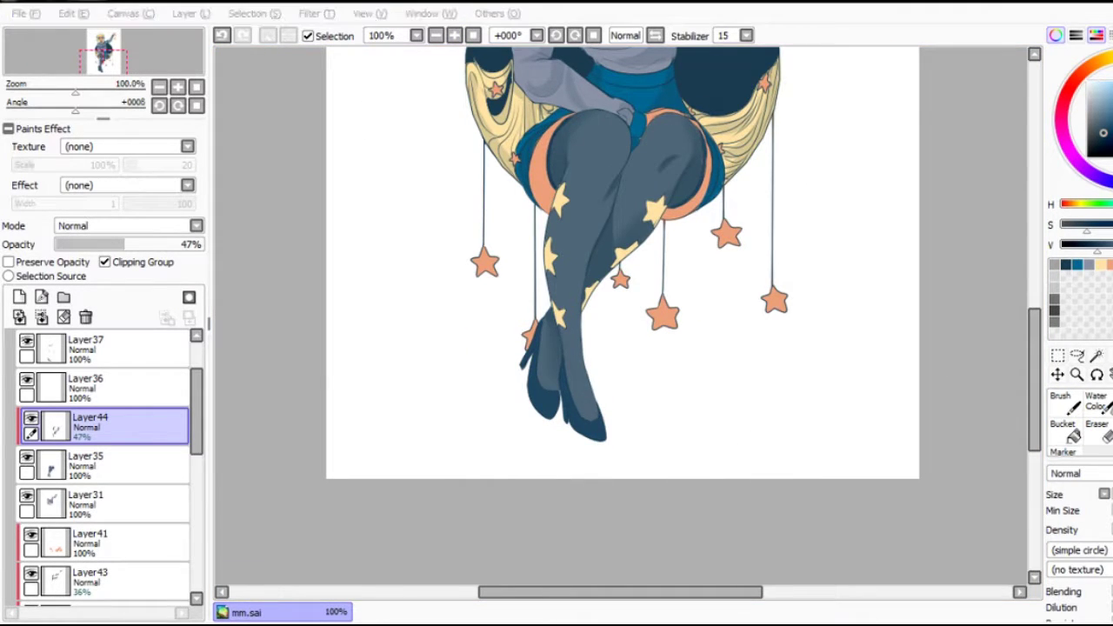
{"action": "left_click", "coordinate": [463, 36]}
{"action": "left_click", "coordinate": [464, 37]}
{"action": "left_click", "coordinate": [454, 36]}
Unclip Layer27, shade the skin under the fringe on a clipped Multiply layer at 14% opacity, and merge it into the re-clipped Layer27.
{"action": "left_click", "coordinate": [87, 387]}
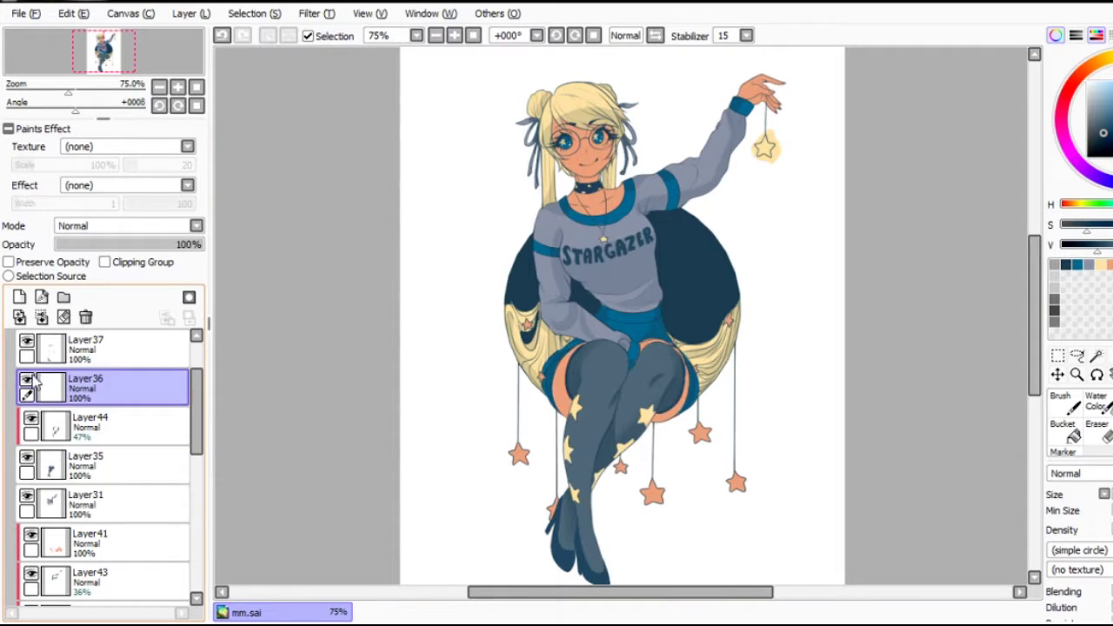
{"action": "left_click", "coordinate": [87, 348]}
{"action": "scroll", "coordinate": [28, 387], "scroll_direction": "up", "scroll_amount": 2}
{"action": "scroll", "coordinate": [28, 388], "scroll_direction": "down", "scroll_amount": 5}
{"action": "left_click", "coordinate": [87, 470]}
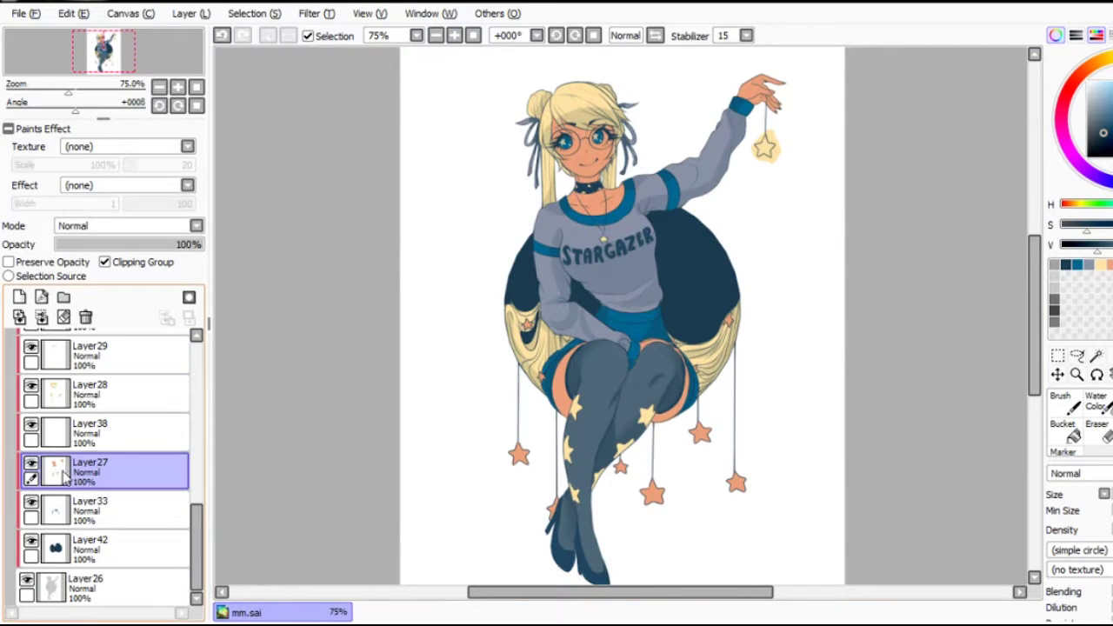
{"action": "left_click", "coordinate": [104, 262]}
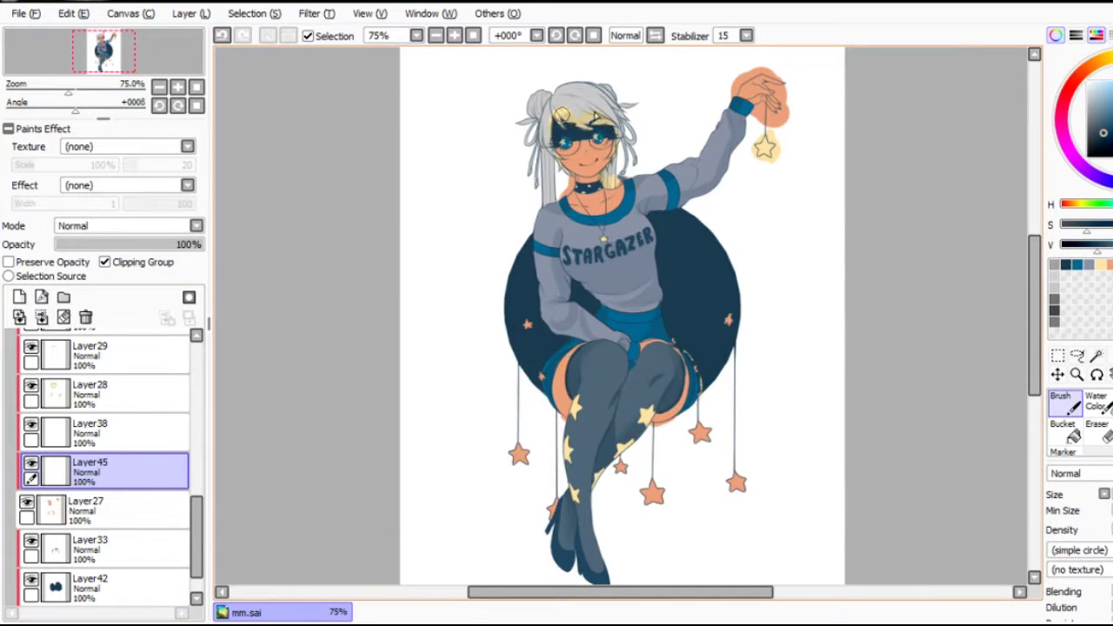
{"action": "left_click_drag", "start_coordinate": [128, 251], "coordinate": [79, 256]}
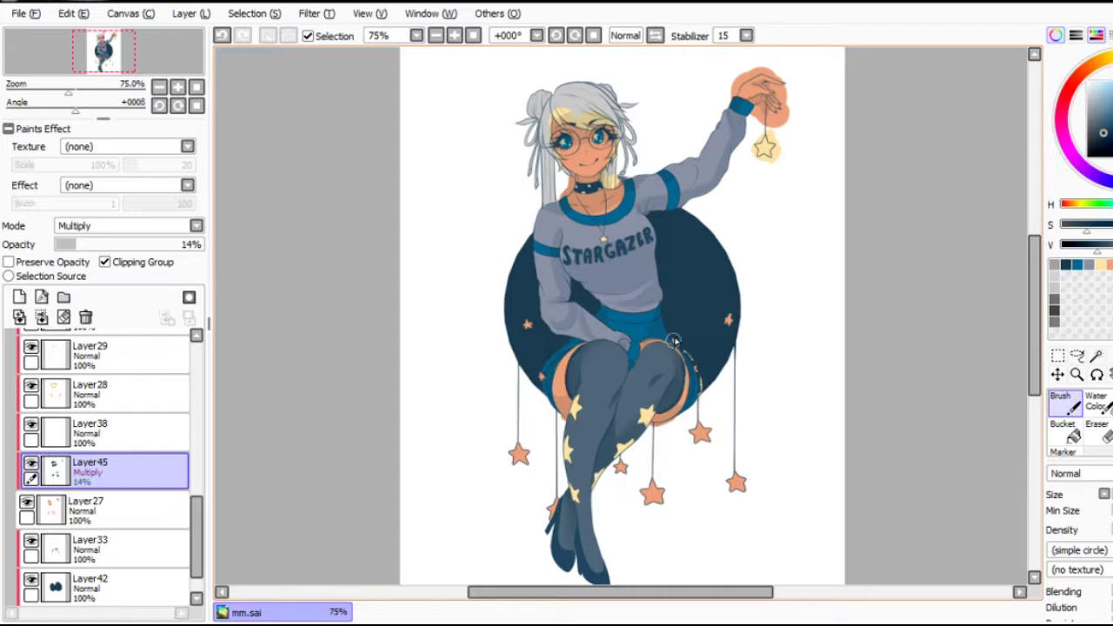
{"action": "key", "text": "ctrl+e"}
{"action": "left_click", "coordinate": [472, 35]}
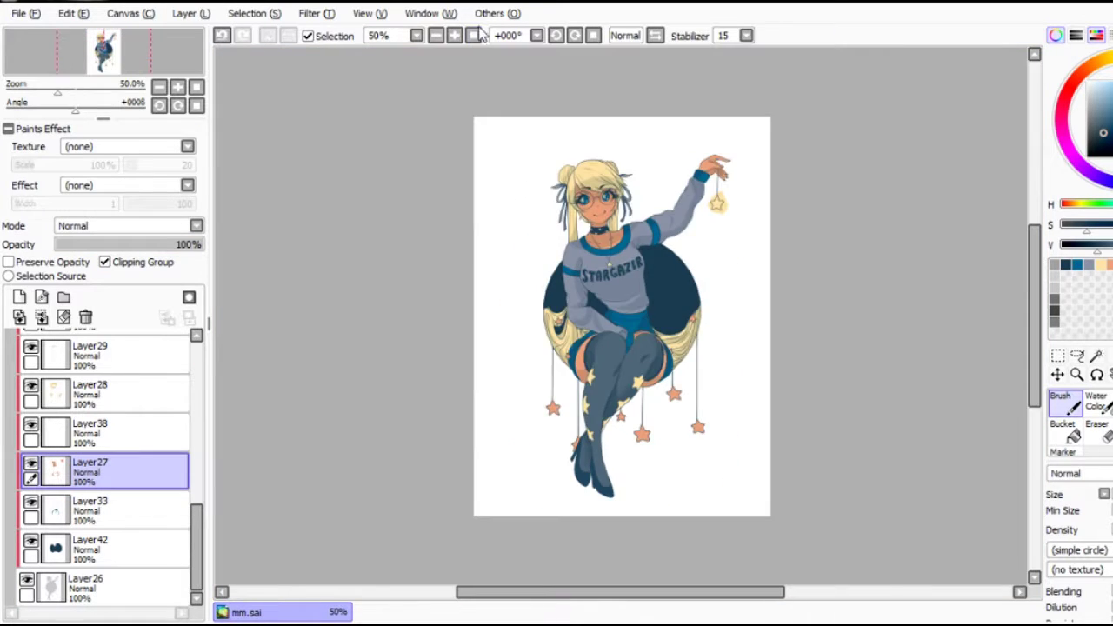
{"action": "key", "text": "ctrl+shift+e"}
{"action": "key", "text": "ctrl+z"}
{"action": "key", "text": "ctrl+shift+e"}
{"action": "key", "text": "ctrl+z"}
{"action": "scroll", "coordinate": [104, 522], "scroll_direction": "up", "scroll_amount": 10}
{"action": "left_click", "coordinate": [71, 352]}
{"action": "scroll", "coordinate": [200, 522], "scroll_direction": "down", "scroll_amount": 10}
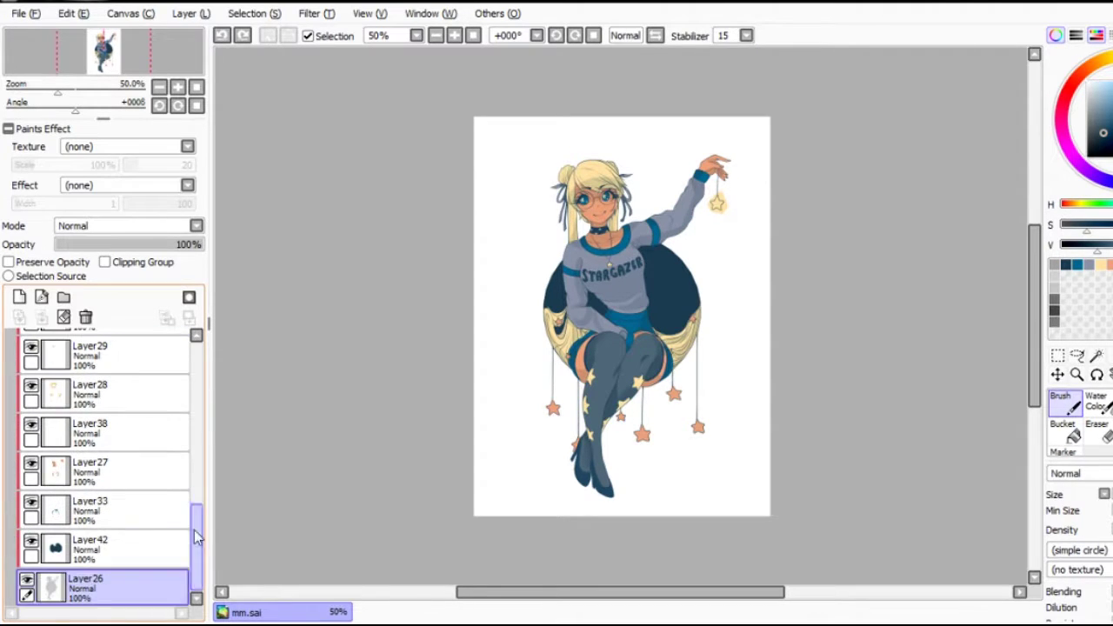
Try to merge the layers at the top of the folder downward one after another.
{"action": "scroll", "coordinate": [200, 513], "scroll_direction": "up", "scroll_amount": 10}
{"action": "left_click", "coordinate": [98, 404]}
{"action": "mouse_move", "coordinate": [99, 409]}
{"action": "left_mouse_down"}
{"action": "mouse_move", "coordinate": [87, 352]}
{"action": "mouse_move", "coordinate": [87, 426]}
{"action": "mouse_move", "coordinate": [87, 391]}
{"action": "left_mouse_up"}
{"action": "key", "text": "ctrl+e"}
{"action": "key", "text": "ctrl+e"}
{"action": "key", "text": "ctrl+e"}
{"action": "key", "text": "ctrl+e"}
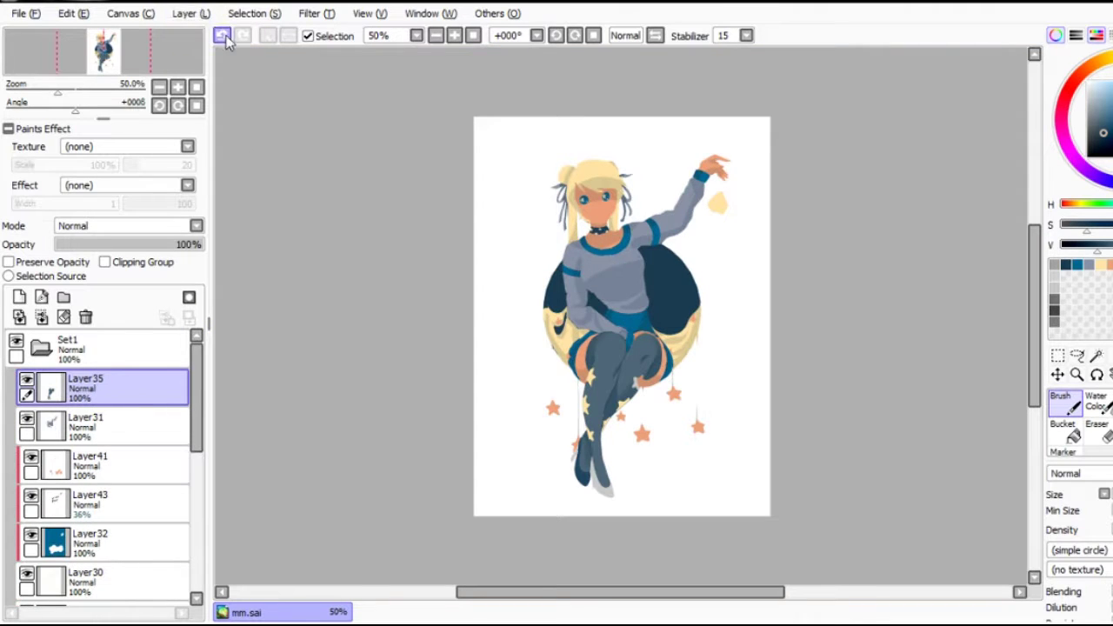
Undo the layer merges one by one to bring back the separate line art and color layers.
{"action": "key", "text": "ctrl+z"}
{"action": "key", "text": "ctrl+z"}
{"action": "key", "text": "ctrl+z"}
{"action": "key", "text": "ctrl+z"}
{"action": "key", "text": "ctrl+z"}
{"action": "key", "text": "ctrl+z"}
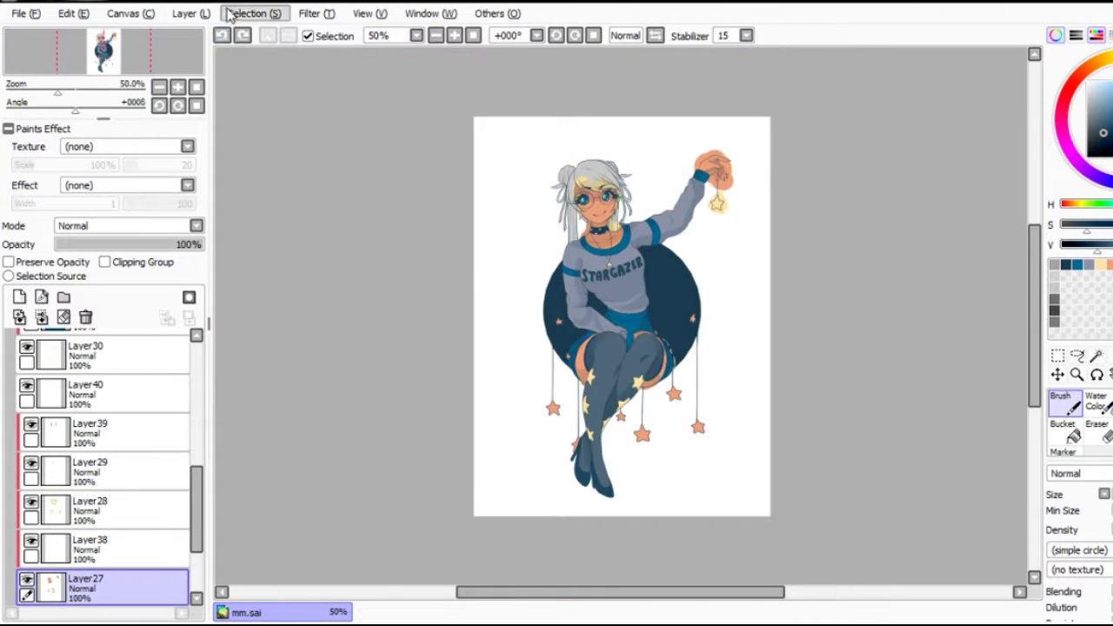
{"action": "key", "text": "ctrl+z"}
{"action": "key", "text": "ctrl+z"}
{"action": "key", "text": "ctrl+z"}
{"action": "key", "text": "ctrl+z"}
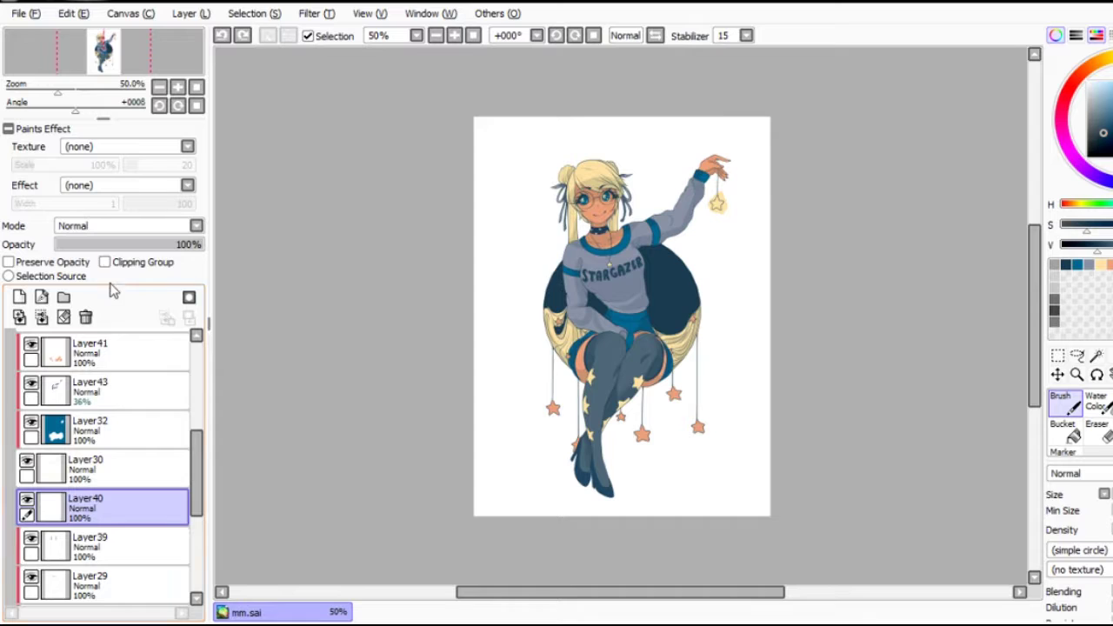
Merge Layer43 and Layer32 into Layer30, and clip Layer40, Layer30, Layer41, Layer31 and Layer35 to the base again.
{"action": "key", "text": "ctrl+z"}
{"action": "key", "text": "ctrl+z"}
{"action": "key", "text": "ctrl+z"}
{"action": "key", "text": "ctrl+z"}
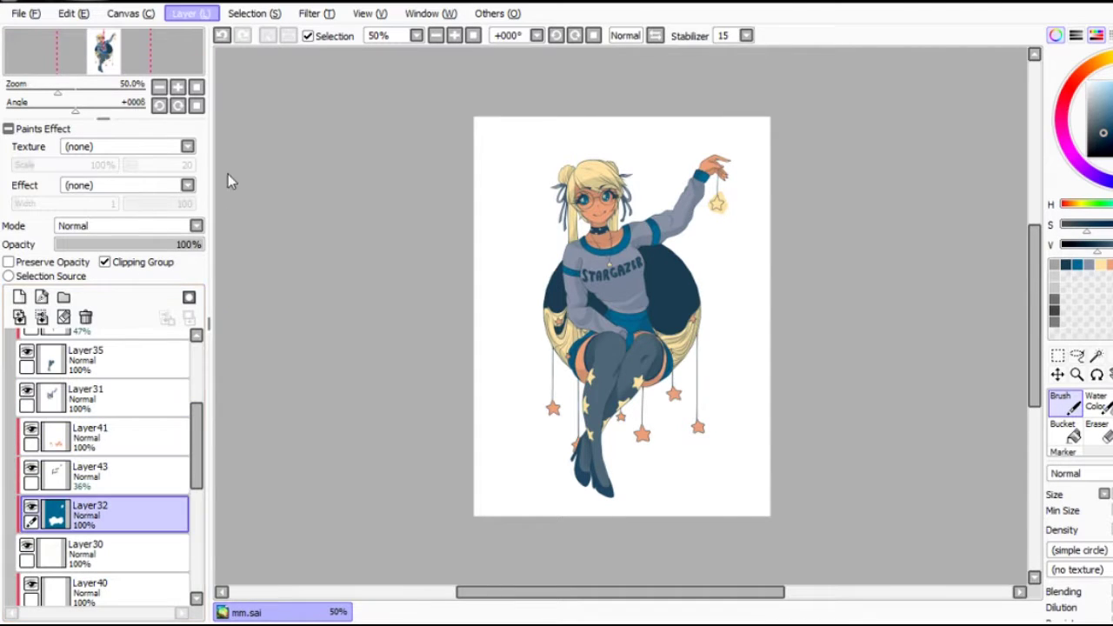
{"action": "key", "text": "ctrl+z"}
{"action": "key", "text": "ctrl+z"}
{"action": "key", "text": "ctrl+z"}
{"action": "key", "text": "ctrl+z"}
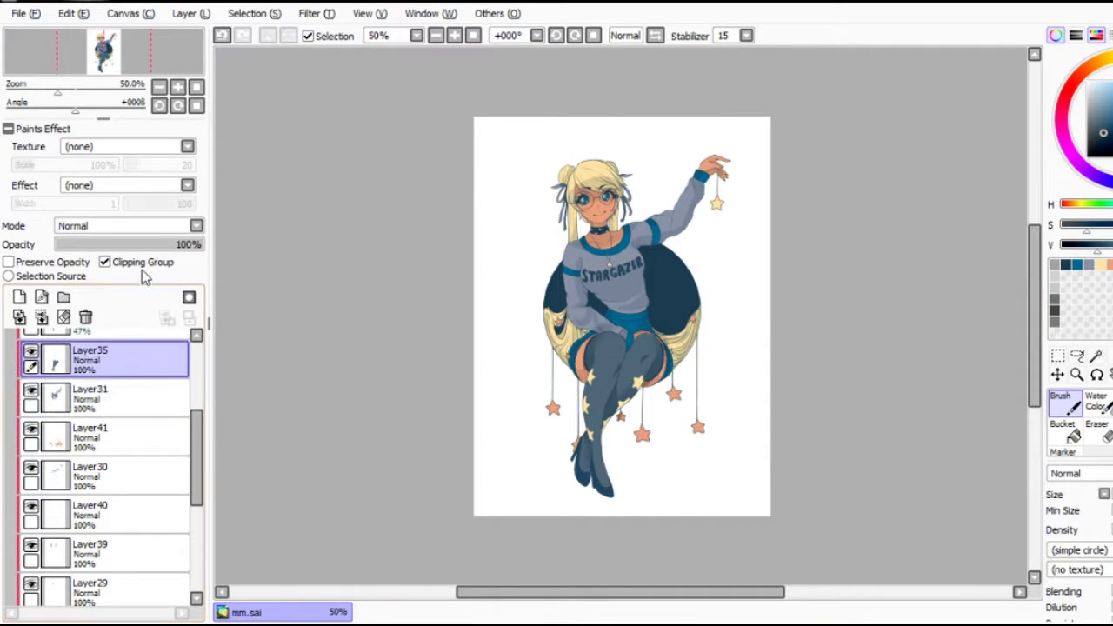
Merge Layer44 into the clipped Layer35, and remove the separate Layer36 beneath Layer37.
{"action": "key", "text": "ctrl+z"}
{"action": "key", "text": "ctrl+z"}
{"action": "key", "text": "ctrl+z"}
{"action": "key", "text": "ctrl+z"}
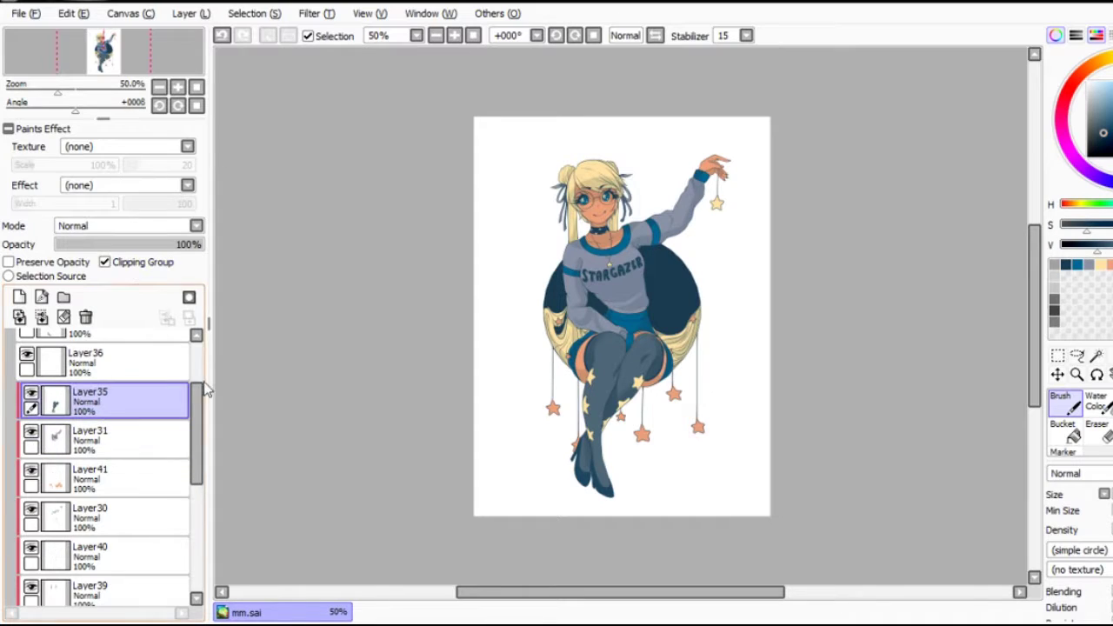
{"action": "key", "text": "ctrl+z"}
{"action": "key", "text": "ctrl+z"}
{"action": "key", "text": "ctrl+z"}
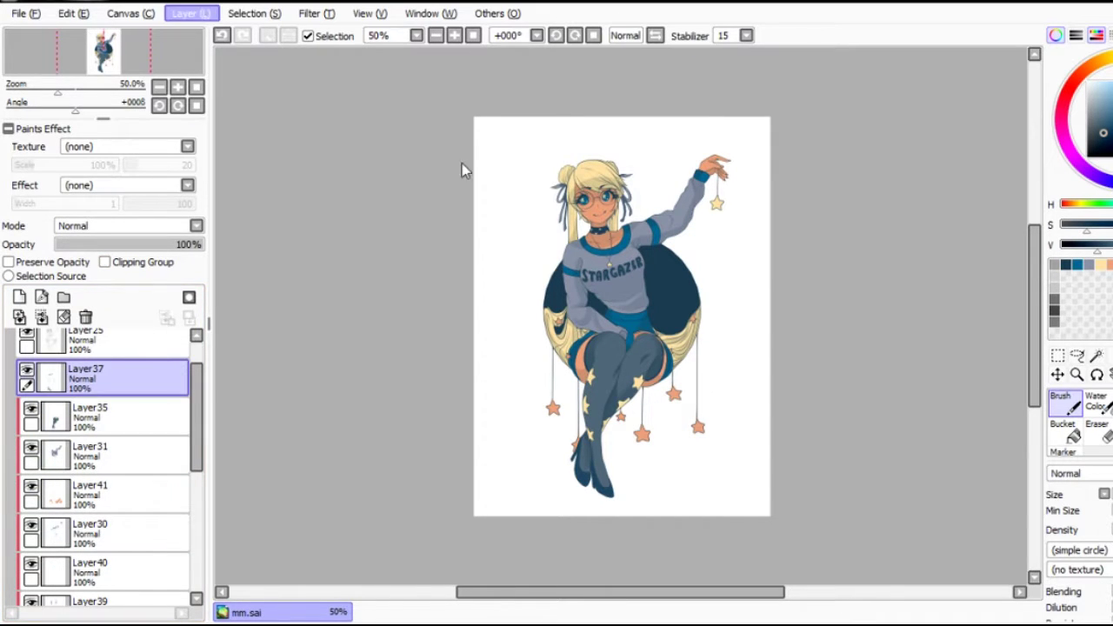
Recolor the STARGAZER lettering pale yellow on a new Layer43 above Layer37, and merge it into a clipped Layer37.
{"action": "key", "text": "ctrl+y"}
{"action": "key", "text": "ctrl+y"}
{"action": "scroll", "coordinate": [567, 205], "scroll_direction": "up", "scroll_amount": 2}
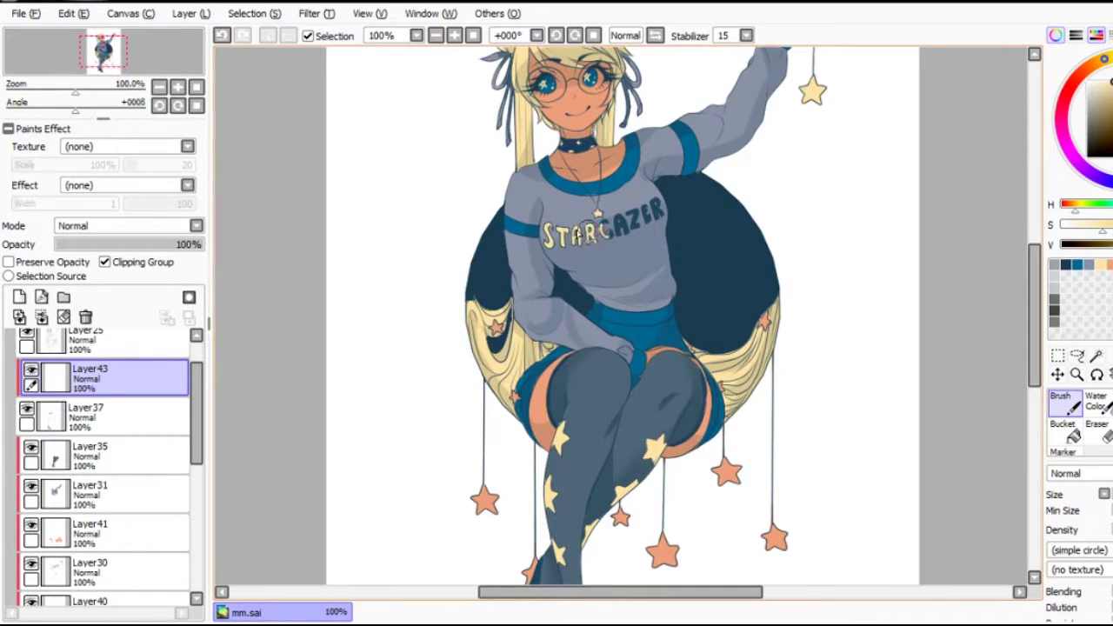
{"action": "key", "text": "ctrl+e"}
{"action": "left_click", "coordinate": [110, 346]}
Recolor the star dangling from the hand orange on a new Layer43 below Layer25, and merge the artwork into one layer.
{"action": "key", "text": "ctrl+shift+e"}
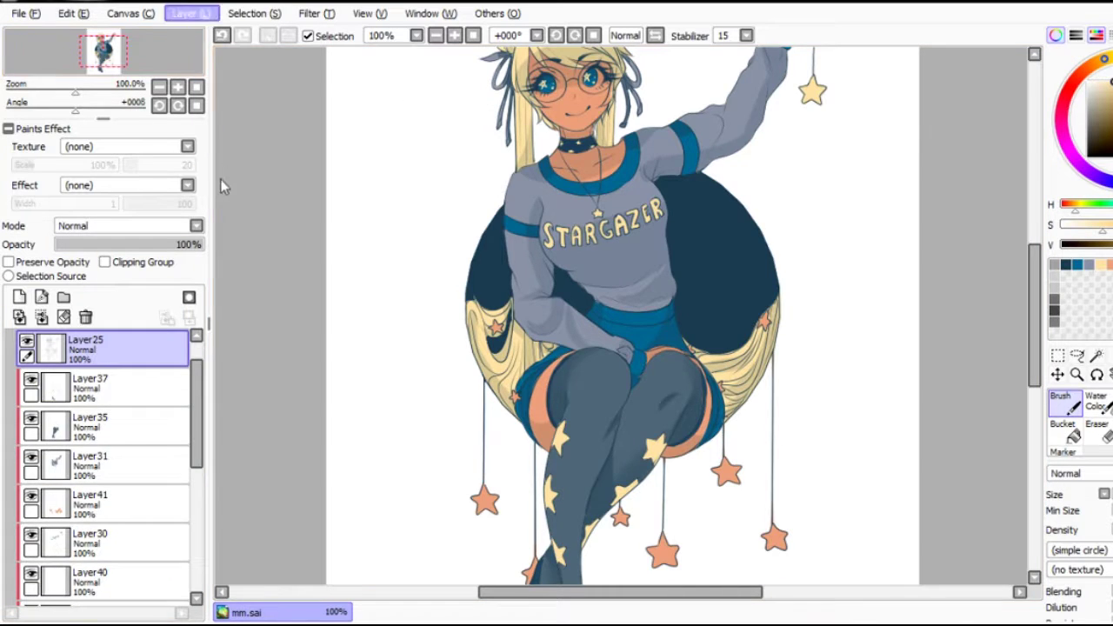
{"action": "scroll", "coordinate": [842, 247], "scroll_direction": "down", "scroll_amount": 2}
{"action": "key", "text": "ctrl+z"}
{"action": "key", "text": "ctrl+z"}
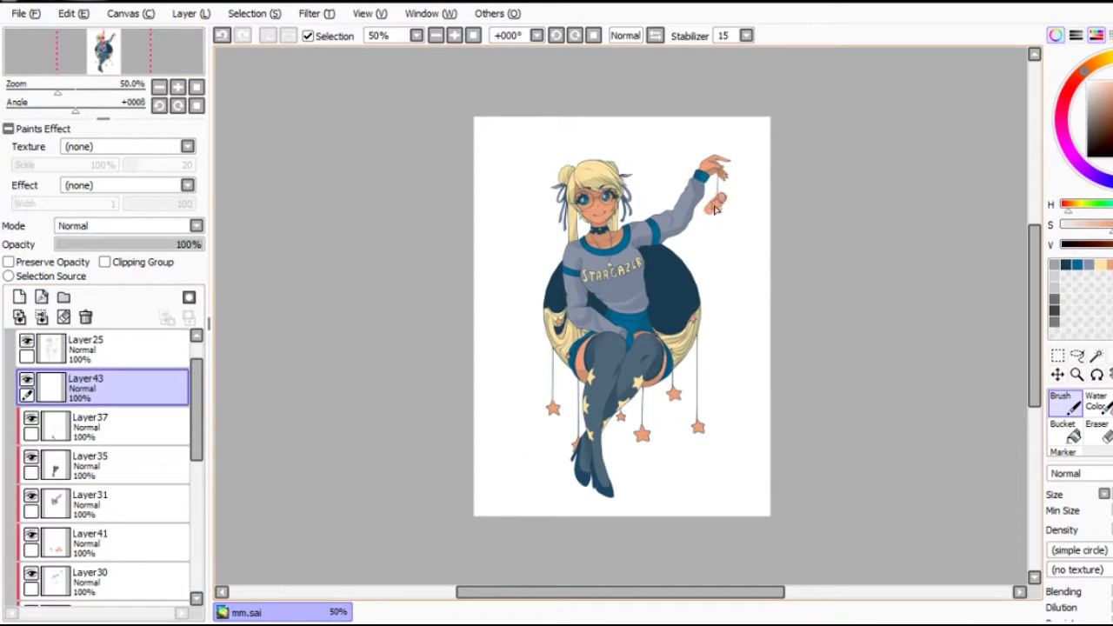
{"action": "key", "text": "ctrl+shift+e"}
Fill a new Layer44 with black and move it below the merged artwork as a background.
{"action": "key", "text": "ctrl+shift+n"}
{"action": "left_click", "coordinate": [1063, 426]}
{"action": "left_click", "coordinate": [522, 139]}
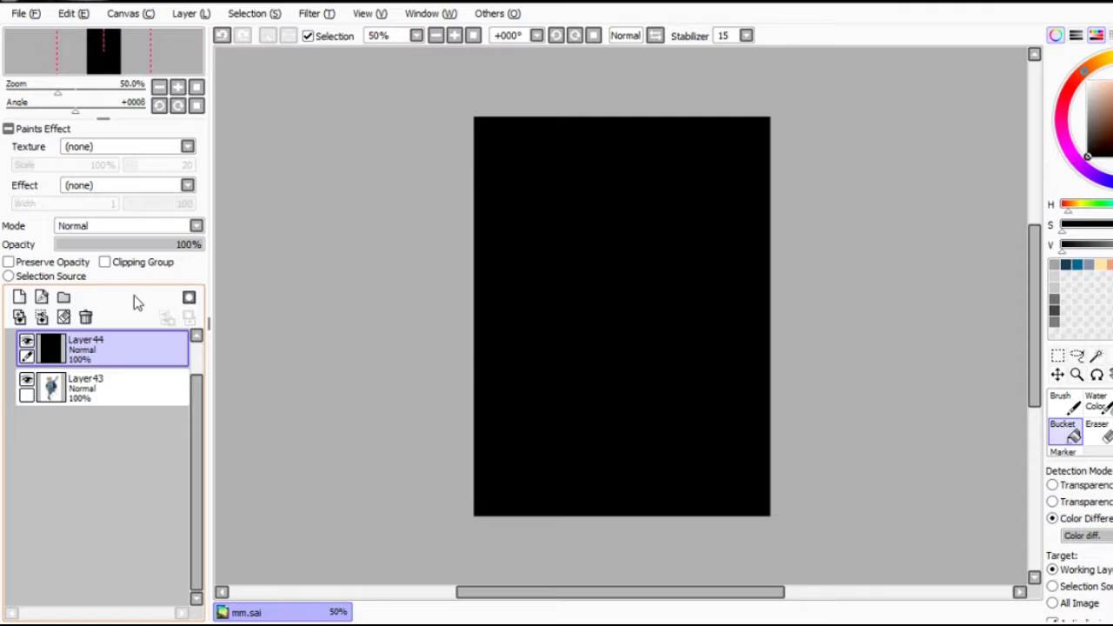
{"action": "left_click_drag", "start_coordinate": [95, 346], "coordinate": [96, 387]}
{"action": "scroll", "coordinate": [651, 472], "scroll_direction": "up", "scroll_amount": 1}
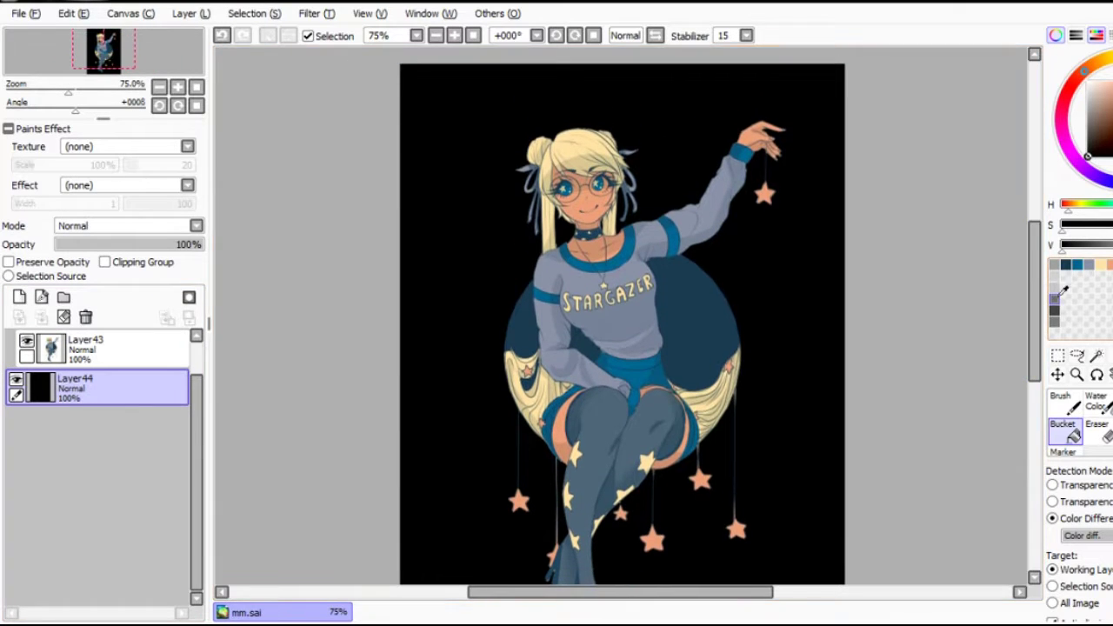
Shift the merged artwork on Layer43 slightly upward on the black canvas.
{"action": "key", "text": "m"}
{"action": "scroll", "coordinate": [591, 280], "scroll_direction": "down", "scroll_amount": 3}
{"action": "left_click", "coordinate": [105, 348]}
{"action": "left_click_drag", "start_coordinate": [590, 313], "coordinate": [590, 210]}
{"action": "scroll", "coordinate": [589, 211], "scroll_direction": "down", "scroll_amount": 1}
Create a thin white outline around the whole figure by filling its expanded silhouette white on Layer45 beneath the artwork.
{"action": "key", "text": "g"}
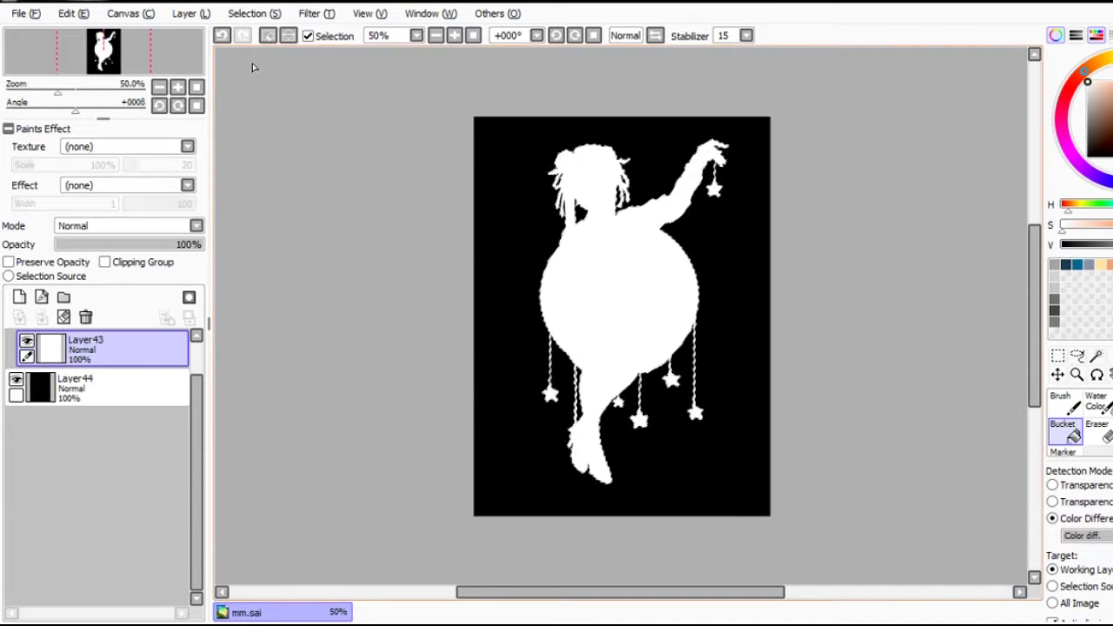
{"action": "key", "text": "ctrl+shift+n"}
{"action": "key", "text": "ctrl+d"}
{"action": "scroll", "coordinate": [301, 62], "scroll_direction": "up", "scroll_amount": 1}
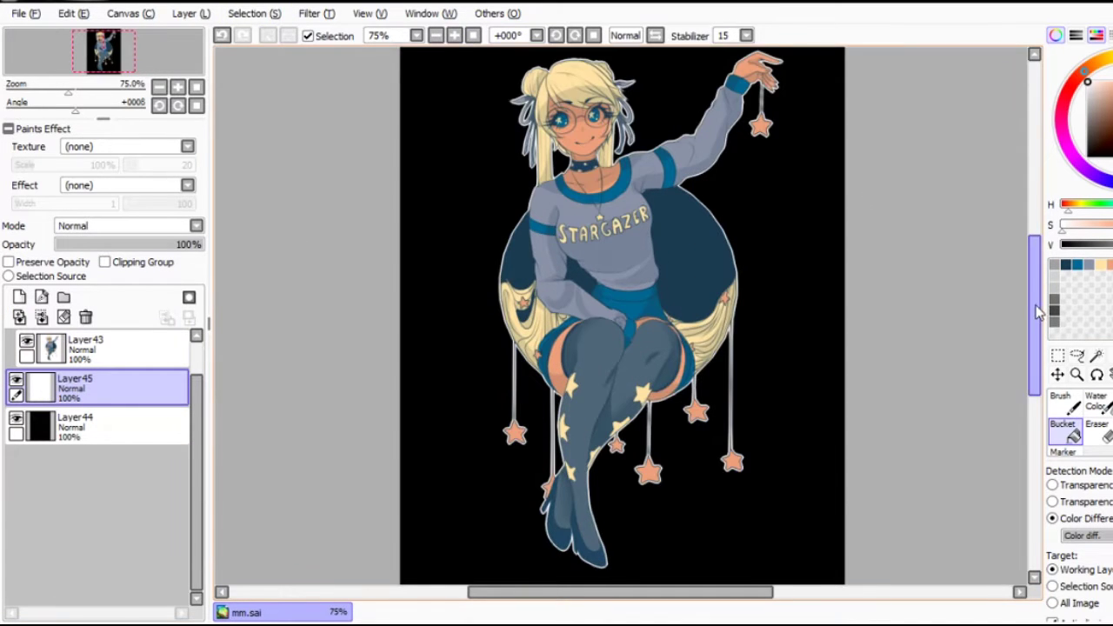
Draw pale yellow star outlines along the moon's rim on a new Layer46, three on one side and four on the other.
{"action": "scroll", "coordinate": [621, 315], "scroll_direction": "up", "scroll_amount": 2}
{"action": "key", "text": "ctrl+shift+n"}
{"action": "key", "text": "b"}
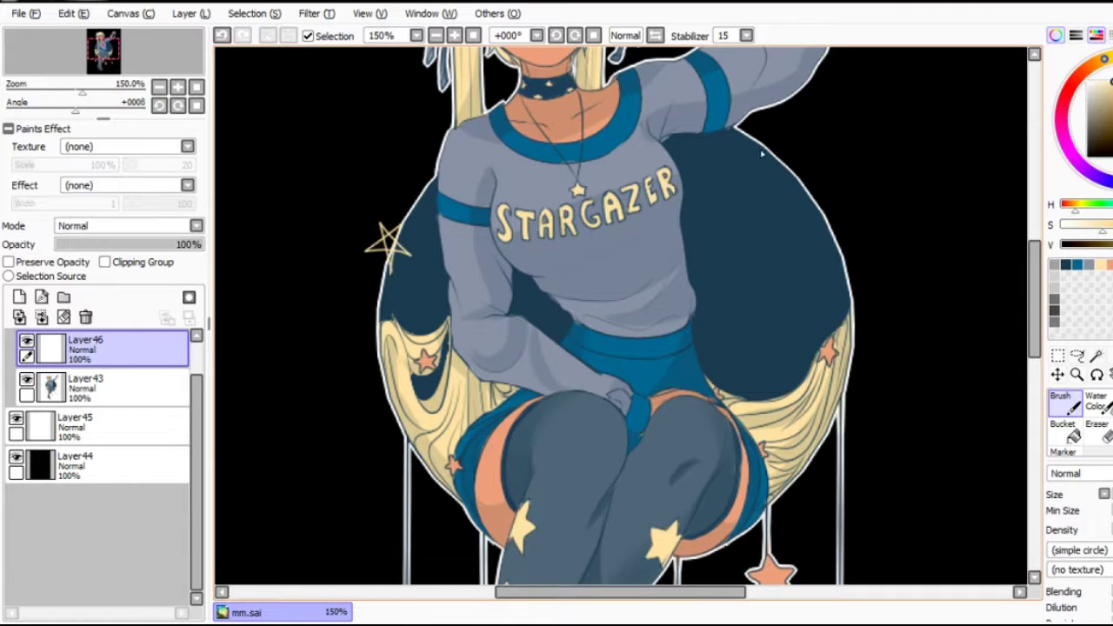
{"action": "key", "text": "ctrl+z"}
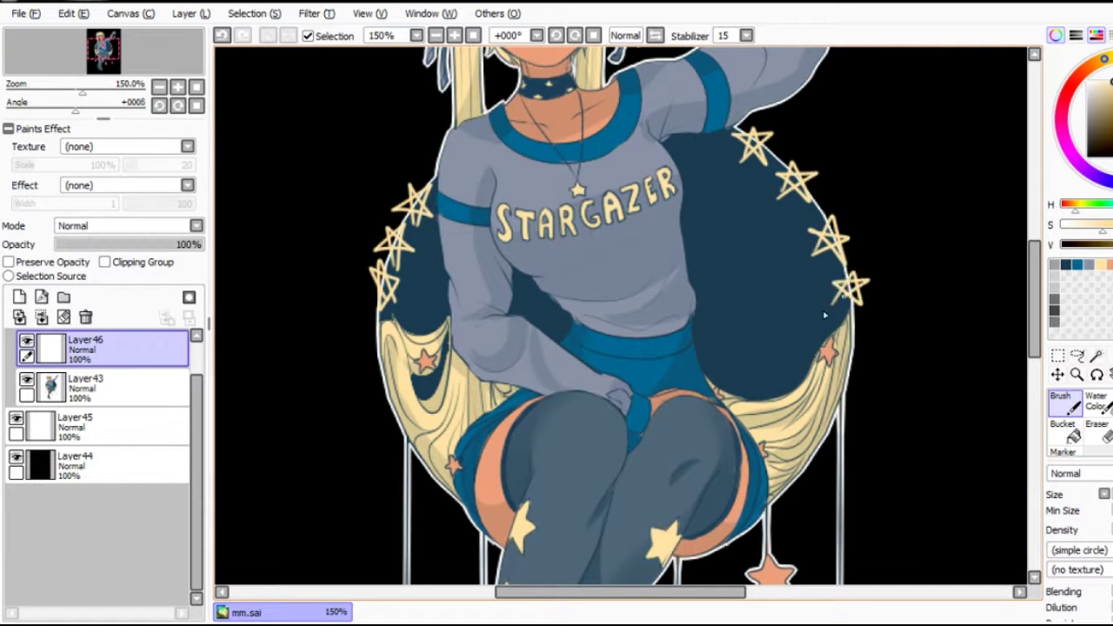
Paint soft white glows behind the hanging stars on a new Layer47 directly above the white outline layer.
{"action": "scroll", "coordinate": [857, 292], "scroll_direction": "down", "scroll_amount": 2}
{"action": "scroll", "coordinate": [857, 292], "scroll_direction": "up", "scroll_amount": 1}
{"action": "left_click_drag", "start_coordinate": [1035, 366], "coordinate": [1054, 284]}
{"action": "left_click", "coordinate": [75, 426]}
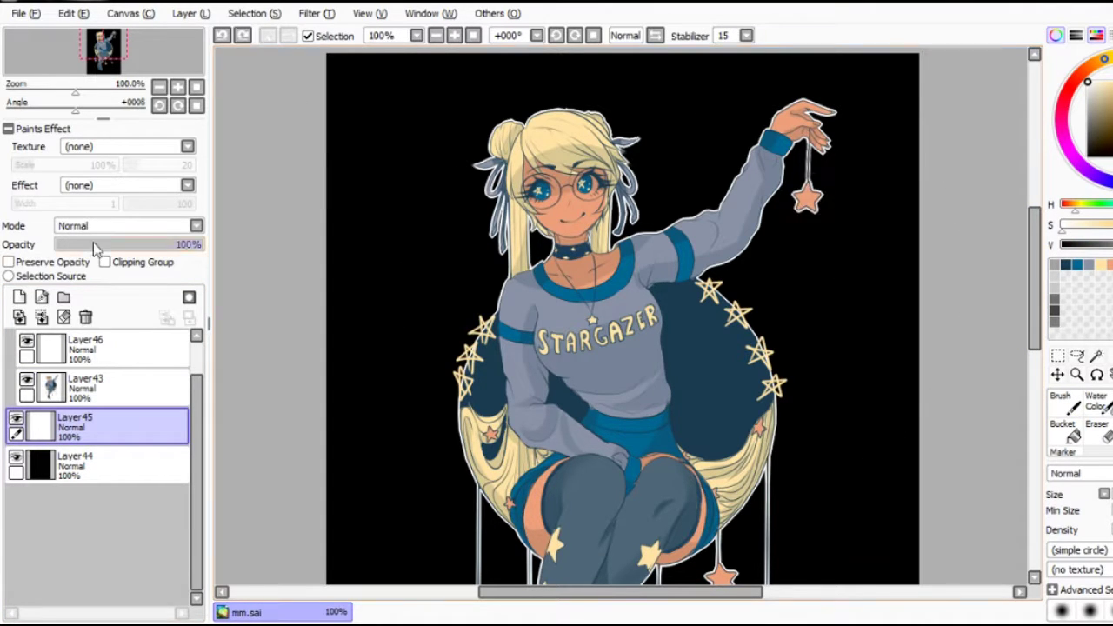
{"action": "left_click", "coordinate": [19, 296]}
{"action": "scroll", "coordinate": [657, 306], "scroll_direction": "down", "scroll_amount": 5}
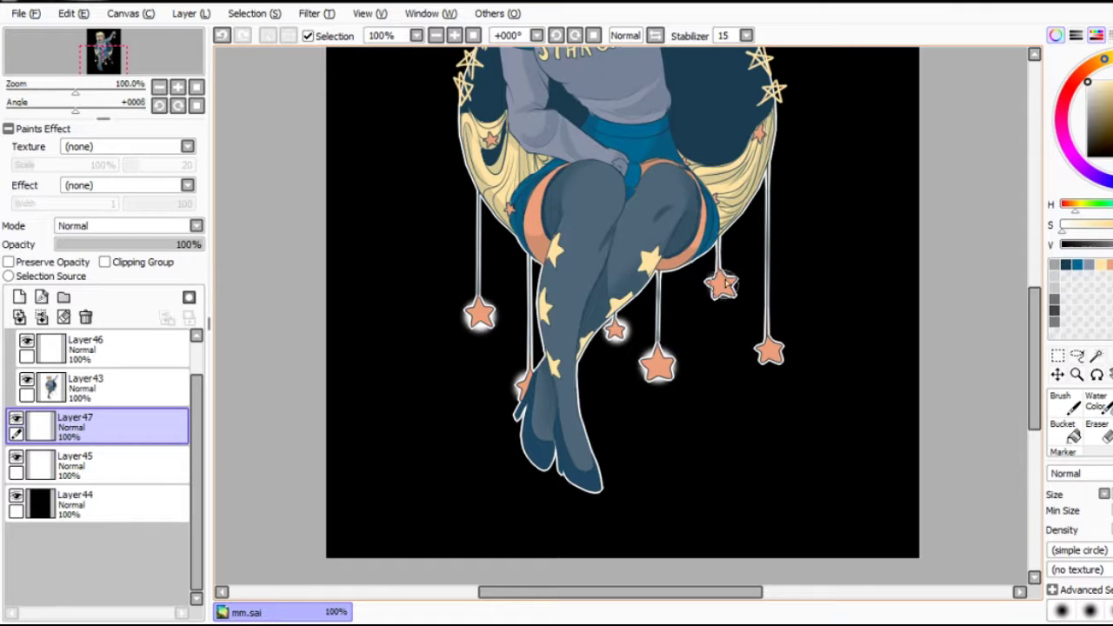
{"action": "left_click", "coordinate": [455, 36]}
Delete the black background layer and merge all remaining visible layers into one artwork layer.
{"action": "left_click", "coordinate": [75, 504]}
{"action": "left_click", "coordinate": [190, 13]}
{"action": "left_click", "coordinate": [249, 169]}
{"action": "left_click", "coordinate": [191, 13]}
{"action": "left_click", "coordinate": [252, 217]}
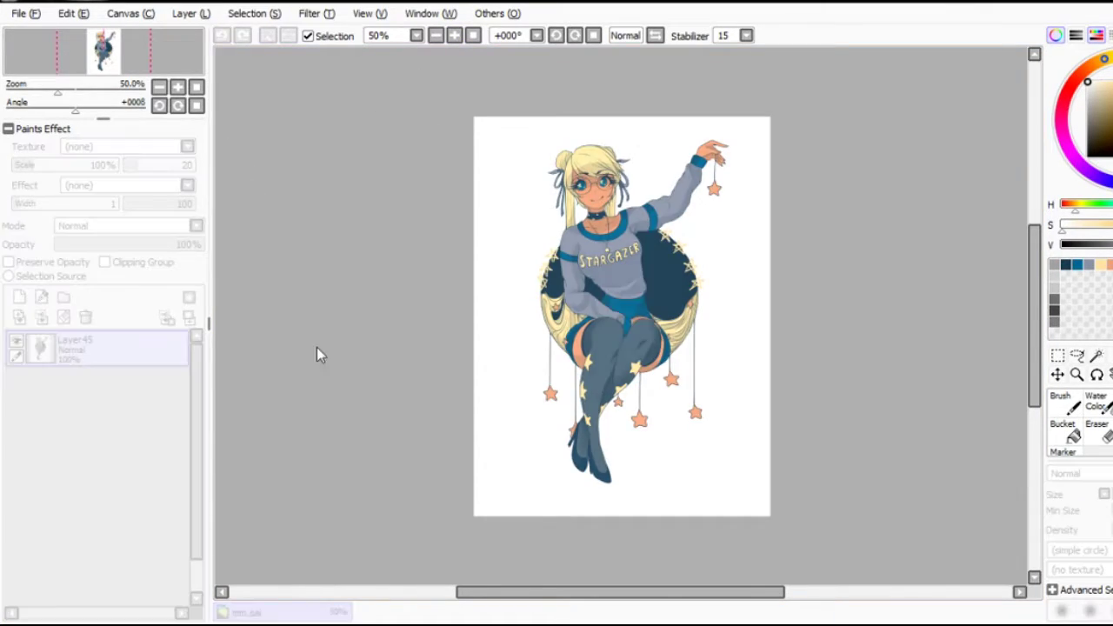
Add a new Layer46 beneath the merged artwork and fill it with black.
{"action": "left_click", "coordinate": [19, 297]}
{"action": "left_click_drag", "start_coordinate": [75, 348], "coordinate": [75, 390]}
{"action": "left_click", "coordinate": [1063, 427]}
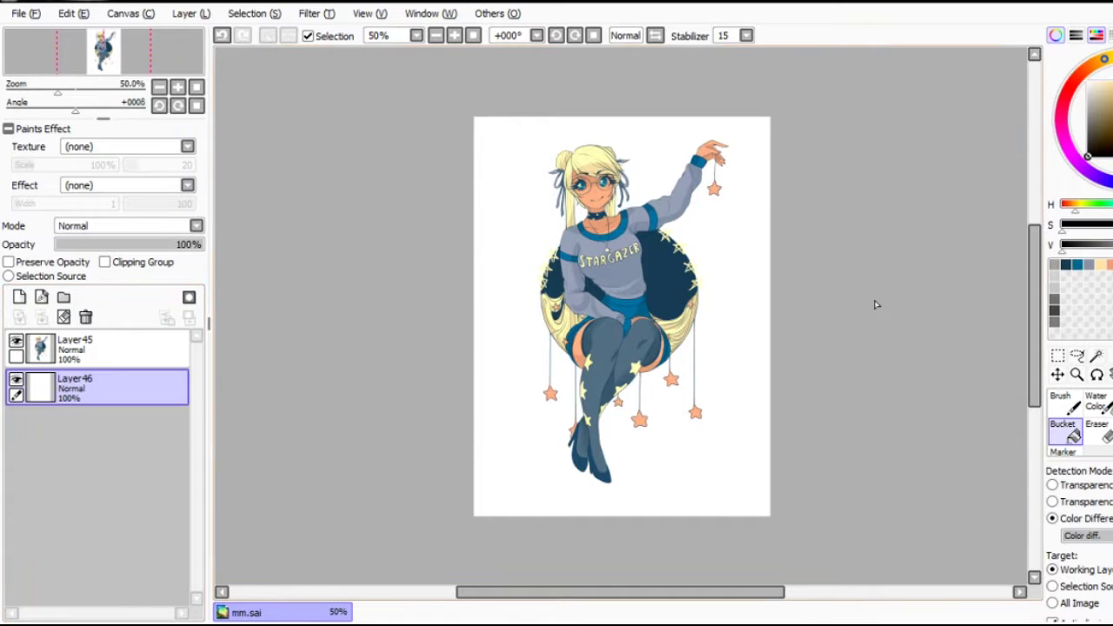
{"action": "left_click", "coordinate": [835, 292]}
Paint tiny pale yellow freckles across the cheeks and nose on a new Layer47.
{"action": "scroll", "coordinate": [853, 235], "scroll_direction": "up", "scroll_amount": 2}
{"action": "left_click_drag", "start_coordinate": [1035, 296], "coordinate": [1042, 235]}
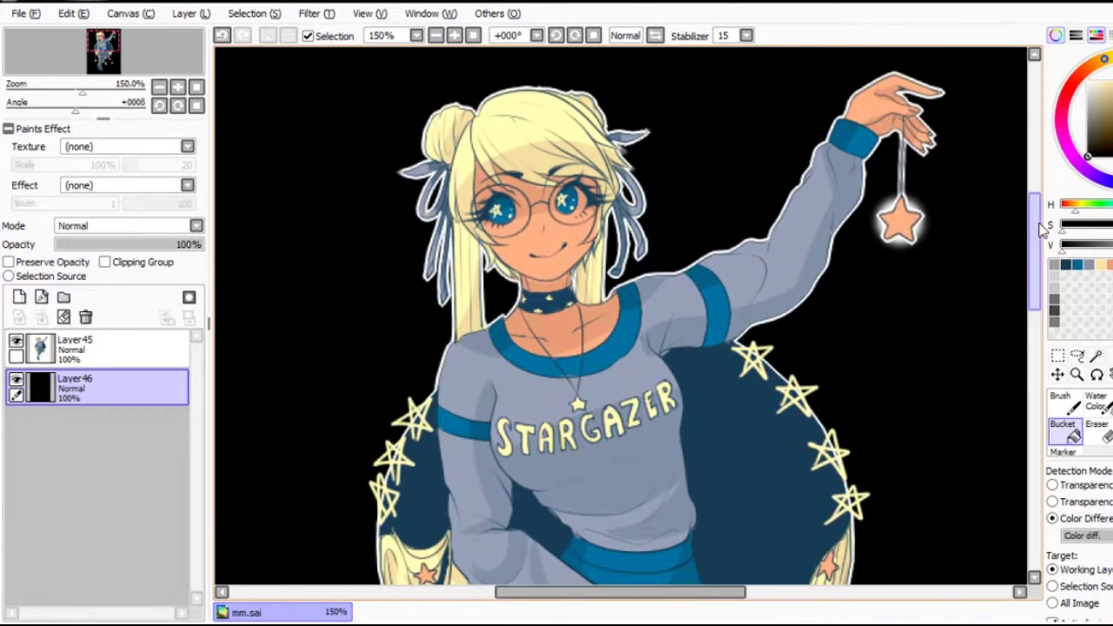
{"action": "scroll", "coordinate": [1041, 235], "scroll_direction": "up", "scroll_amount": 2}
{"action": "left_click", "coordinate": [1061, 401]}
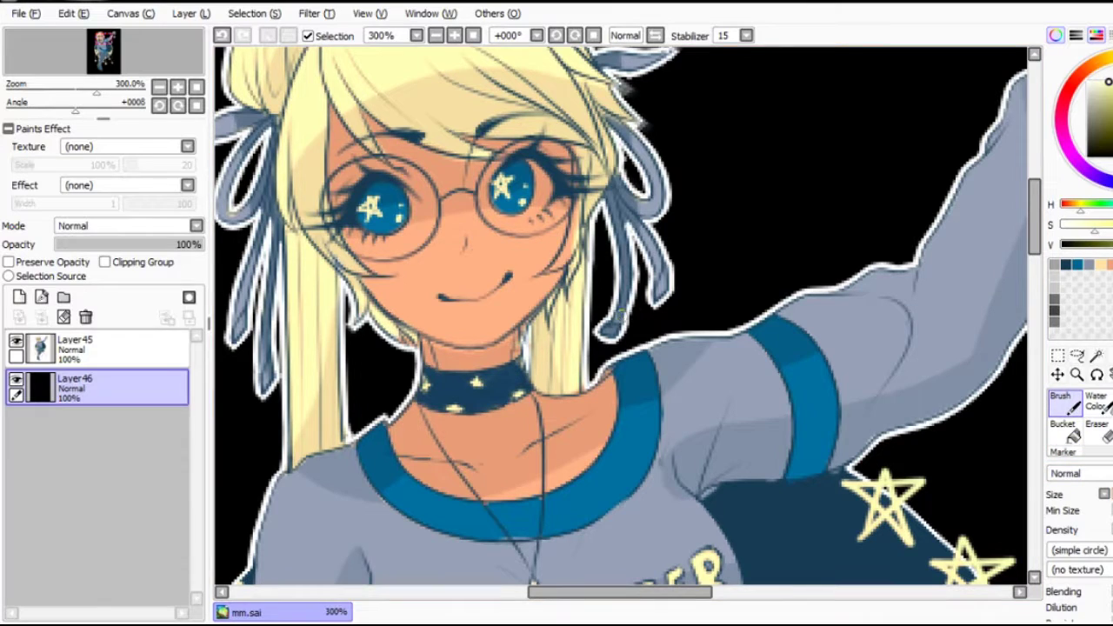
{"action": "left_click", "coordinate": [19, 296]}
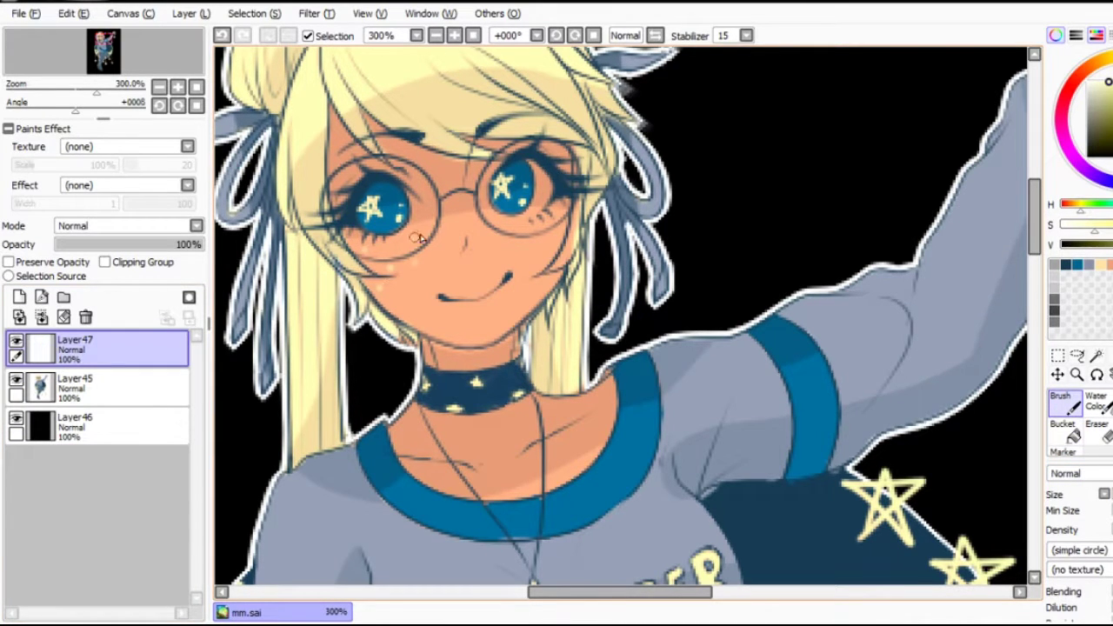
{"action": "left_click", "coordinate": [1058, 357]}
{"action": "left_click_drag", "start_coordinate": [643, 139], "coordinate": [303, 323]}
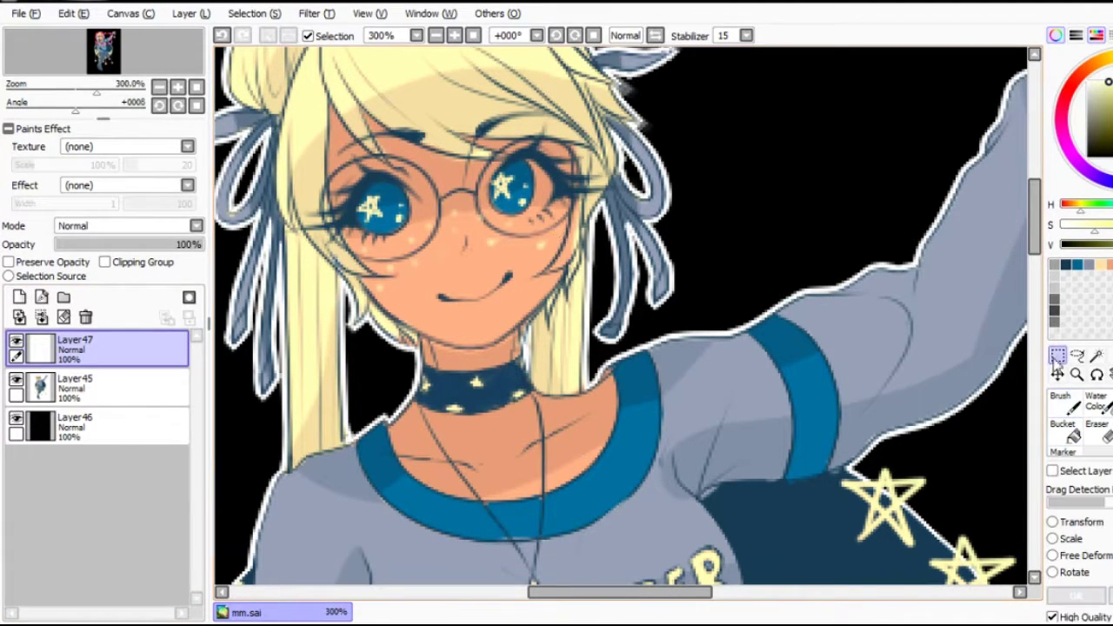
{"action": "key", "text": "ctrl+d"}
Add a new Layer48 above the freckles and switch to the Eraser on Layer47.
{"action": "left_click", "coordinate": [19, 296]}
{"action": "key", "text": "e"}
{"action": "left_click", "coordinate": [149, 376]}
{"action": "key", "text": "ctrl+minus"}
{"action": "key", "text": "ctrl+minus"}
{"action": "key", "text": "ctrl+minus"}
{"action": "key", "text": "ctrl+minus"}
{"action": "key", "text": "ctrl+minus"}
Delete the black background, merge the freckle layers into the artwork, and fill a new layer beneath it with black.
{"action": "left_click", "coordinate": [103, 461]}
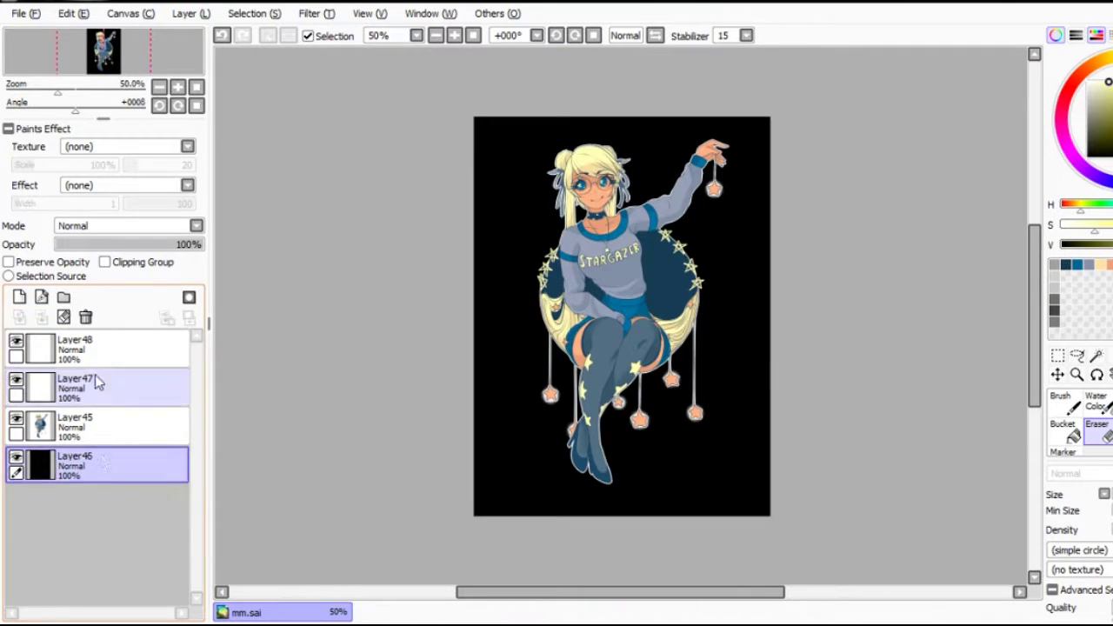
{"action": "left_click", "coordinate": [85, 317]}
{"action": "left_click", "coordinate": [1062, 426]}
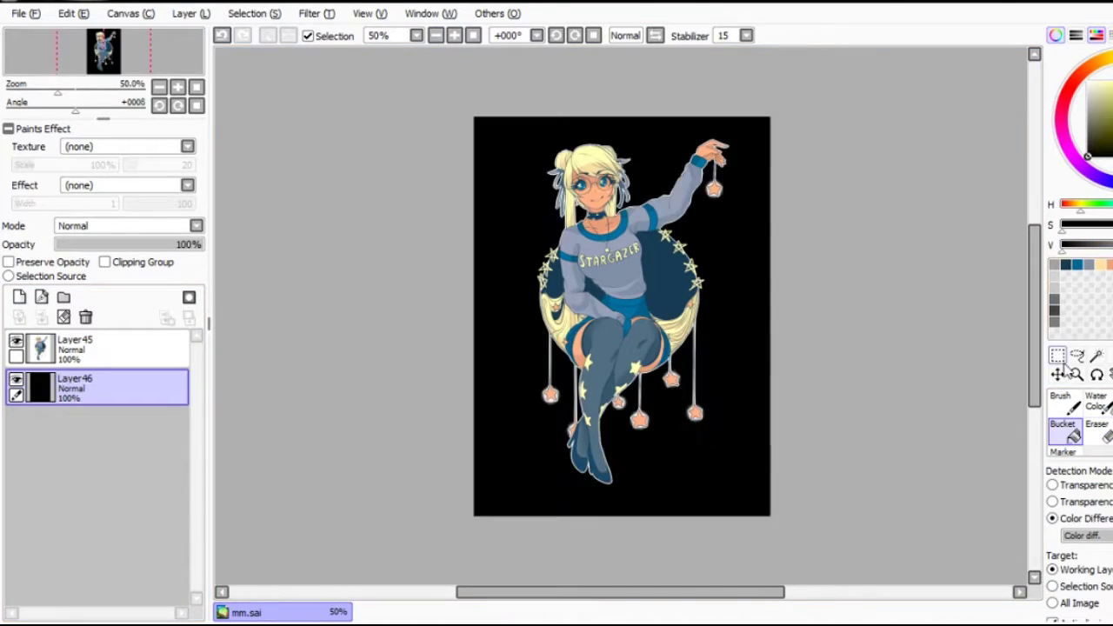
Handwrite the artist's signature and a heart in pale yellow inside the moon's lower edge on a new Layer47 at 38% opacity.
{"action": "key", "text": "b"}
{"action": "key", "text": "ctrl+plus"}
{"action": "key", "text": "ctrl+plus"}
{"action": "key", "text": "ctrl+plus"}
{"action": "key", "text": "ctrl+plus"}
{"action": "left_click", "coordinate": [454, 34]}
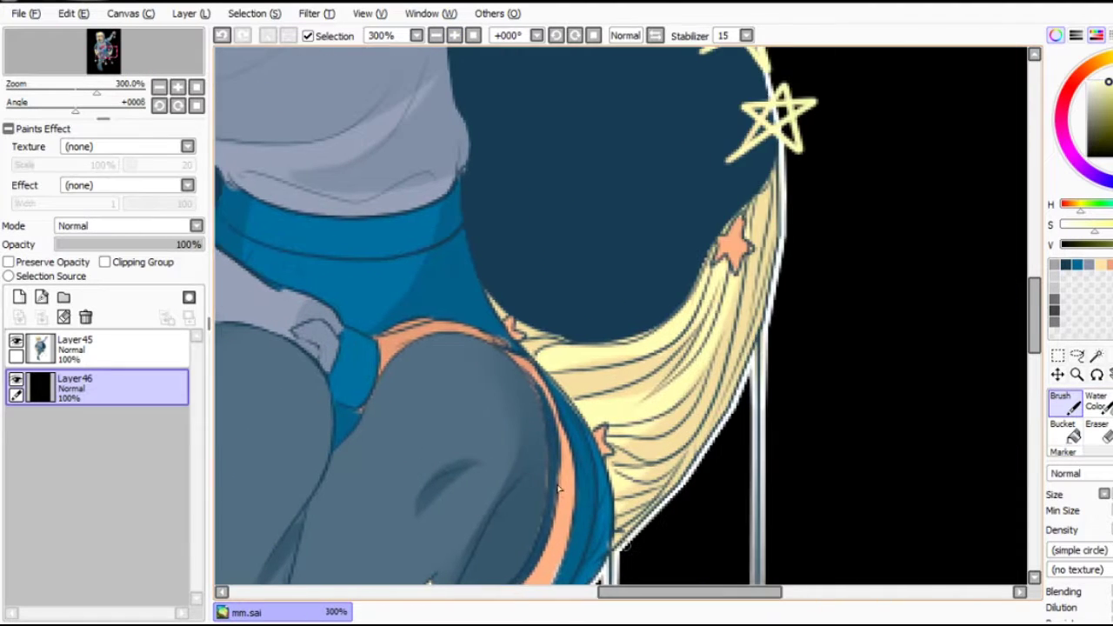
{"action": "left_click", "coordinate": [19, 297]}
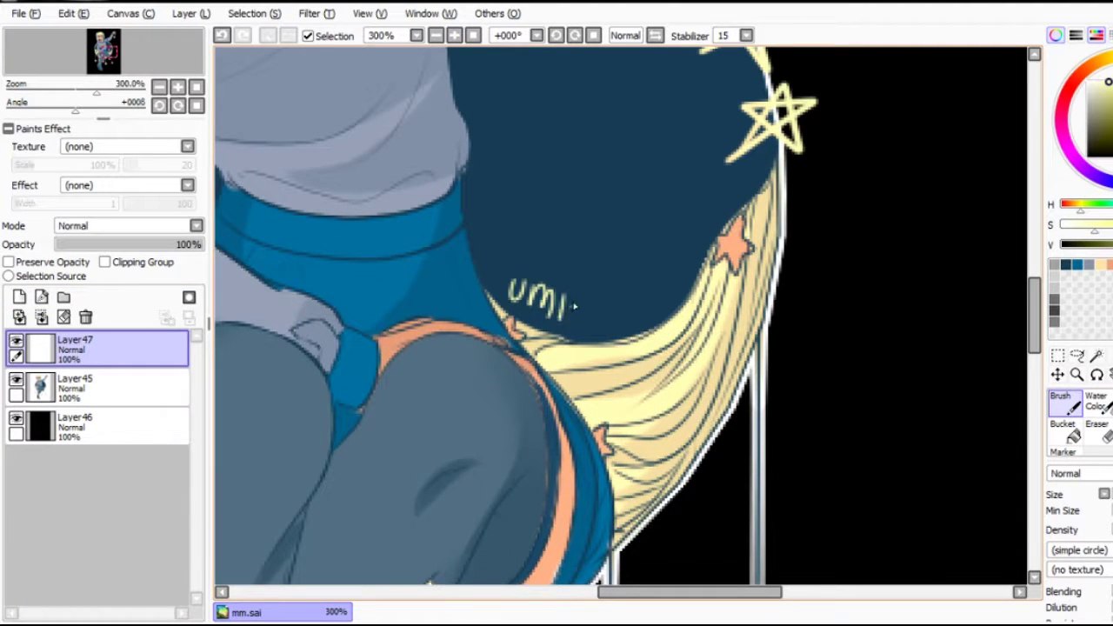
{"action": "left_click_drag", "start_coordinate": [202, 244], "coordinate": [113, 245]}
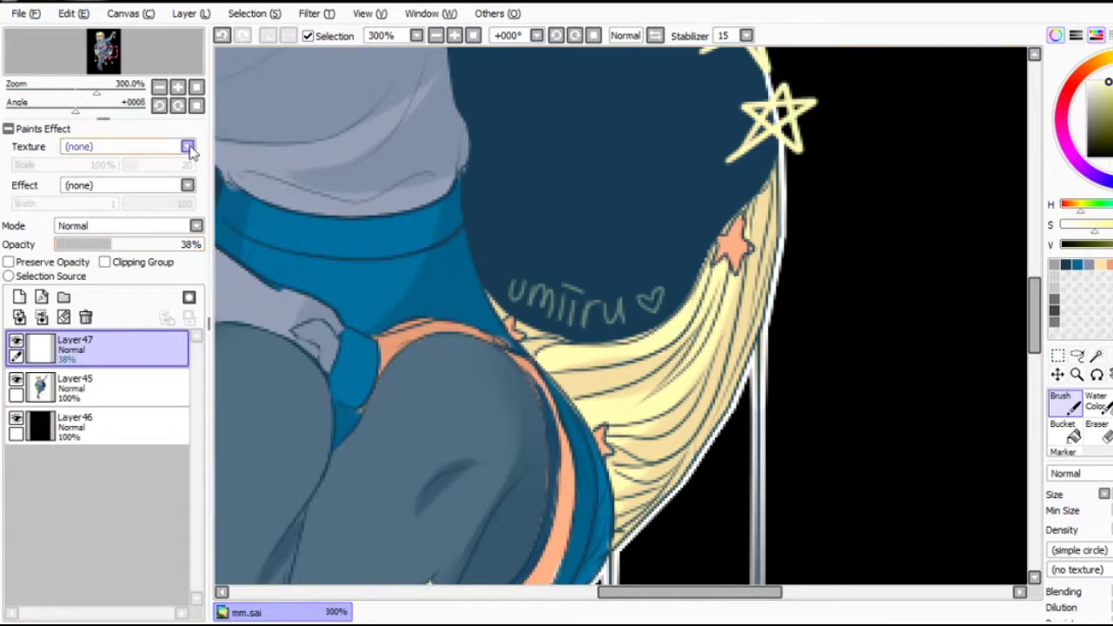
Delete the black background Layer46 from beneath the artwork.
{"action": "key", "text": "ctrl+minus"}
{"action": "key", "text": "ctrl+minus"}
{"action": "key", "text": "ctrl+minus"}
{"action": "key", "text": "ctrl+minus"}
{"action": "key", "text": "ctrl+minus"}
{"action": "left_click", "coordinate": [75, 422]}
{"action": "left_click", "coordinate": [86, 317]}
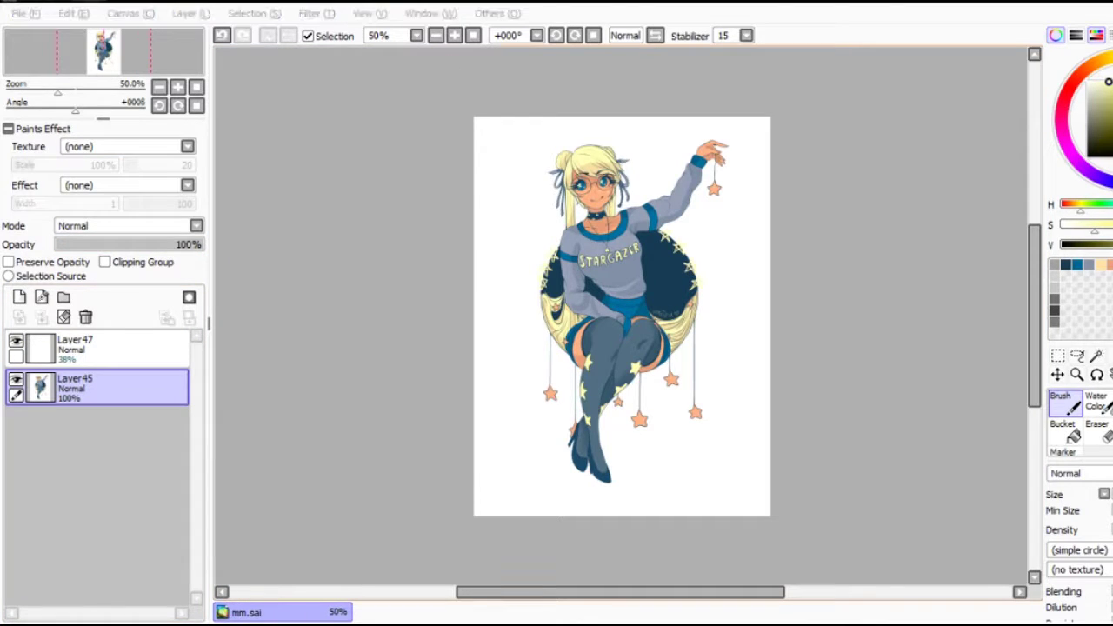